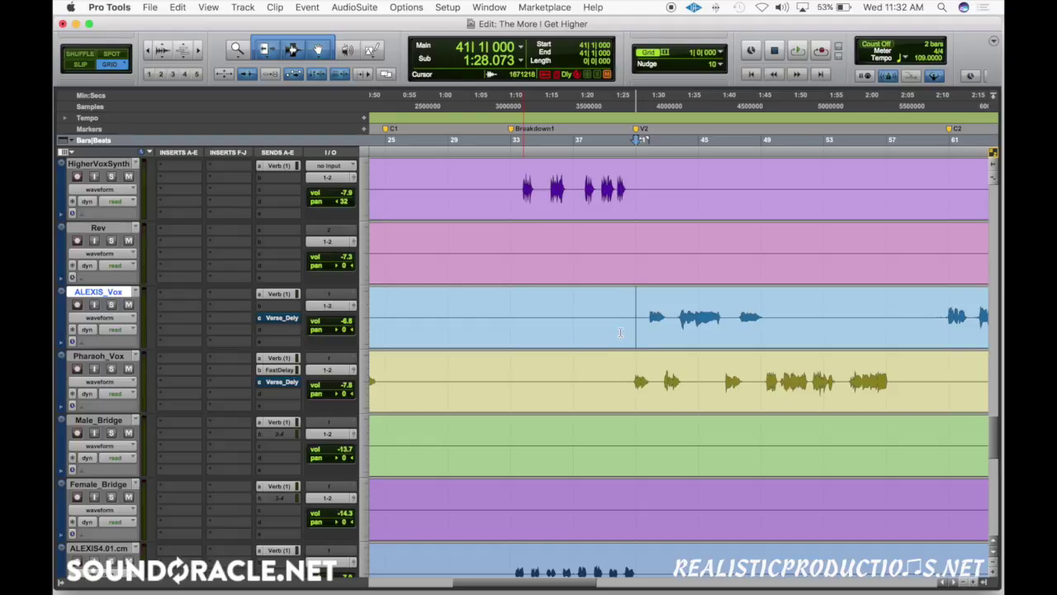
Select the ALEXIS_Vox and Pharaoh_Vox tracks and load FabFilter Pro-Q 2 in the first insert slot of both.
left_click(630, 310)
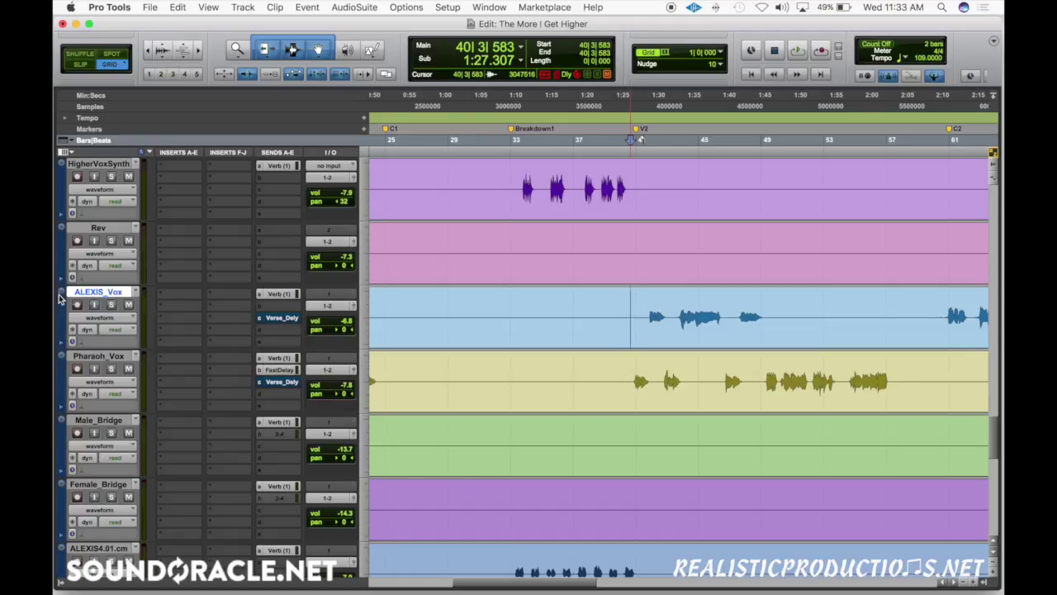
left_click(103, 355)
left_click(99, 292, "shift")
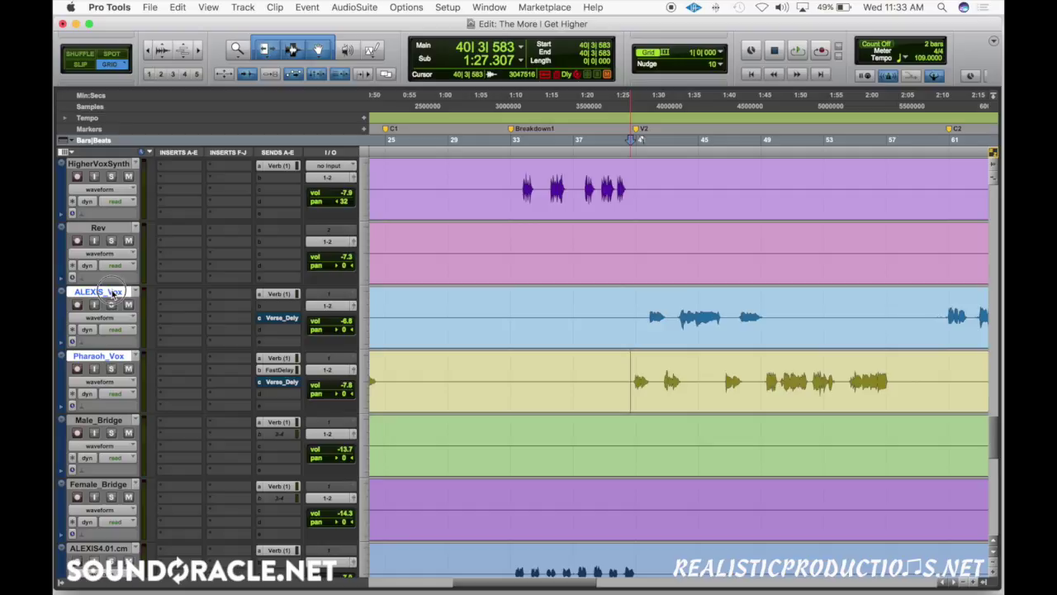
left_click(180, 295)
left_click(202, 321)
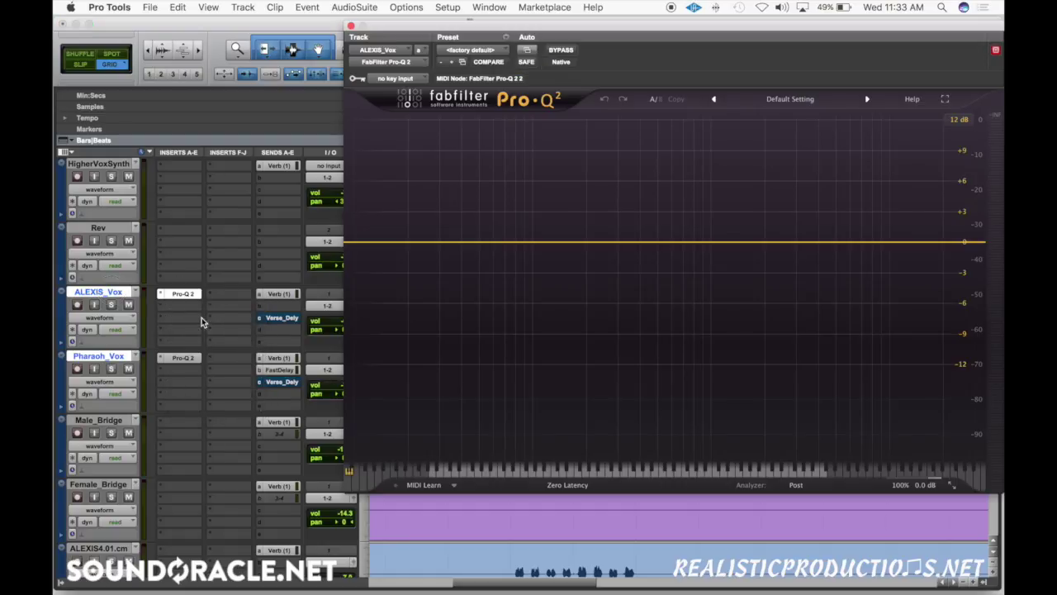
left_click(350, 27)
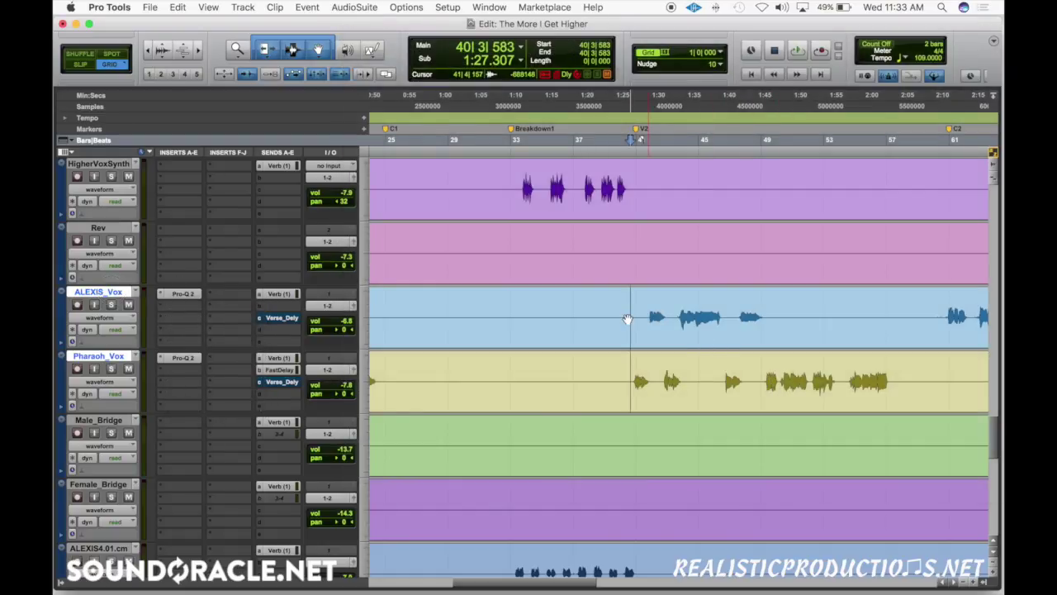
Load FabFilter Pro-C 2 in the second insert slot of both vocal tracks.
left_click(176, 307)
left_click(206, 345)
left_click_drag(170, 312, 177, 370)
Replace the Pro-C 2 insert on ALEXIS_Vox with the UAD Empirical Labs Distressor.
left_click(161, 307)
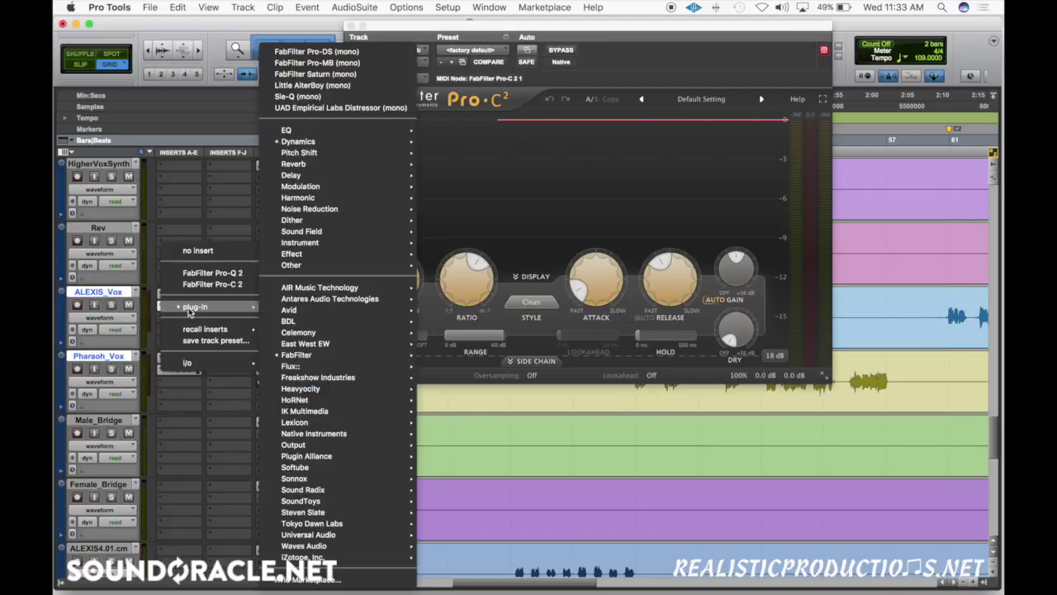
left_click(212, 284)
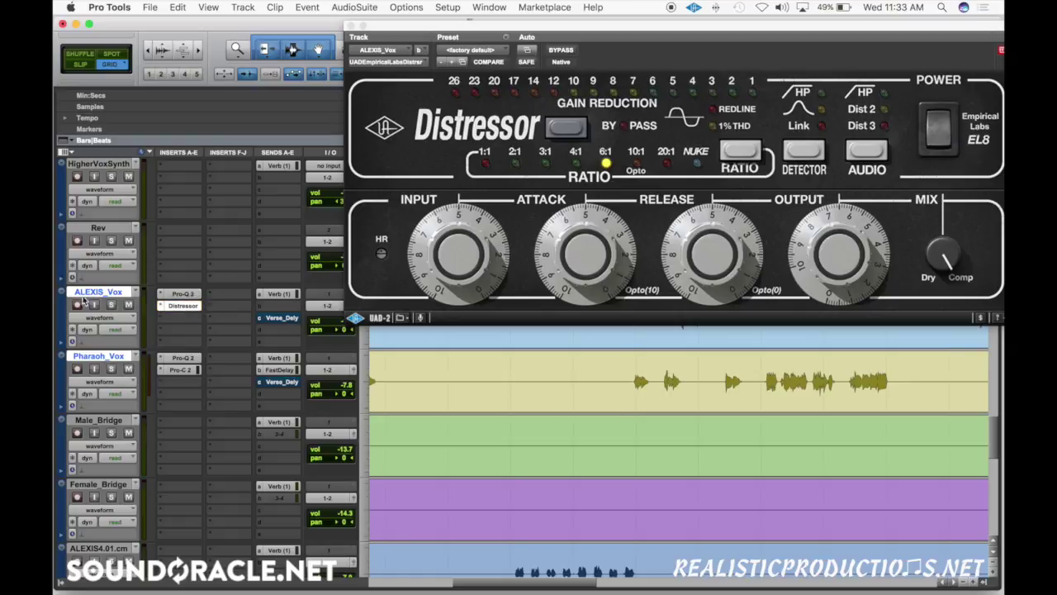
left_click_drag(502, 42, 504, 487)
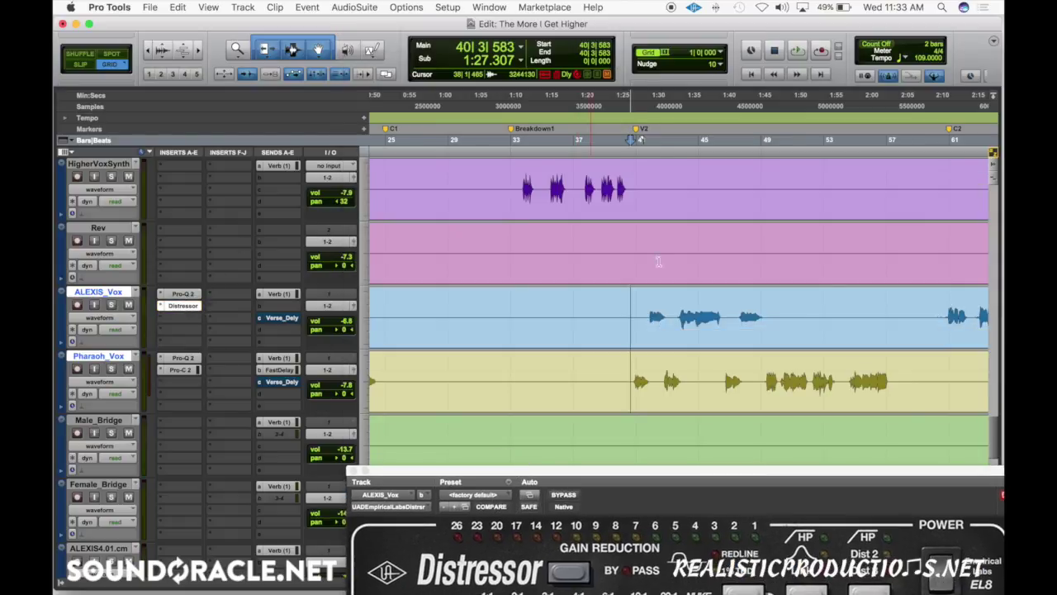
Play from the V2 marker and set the Distressor to a 3:1 ratio with HP and Dist 2 audio, adjusting its input and output.
left_click(632, 306)
key("space")
left_click_drag(619, 477, 468, 208)
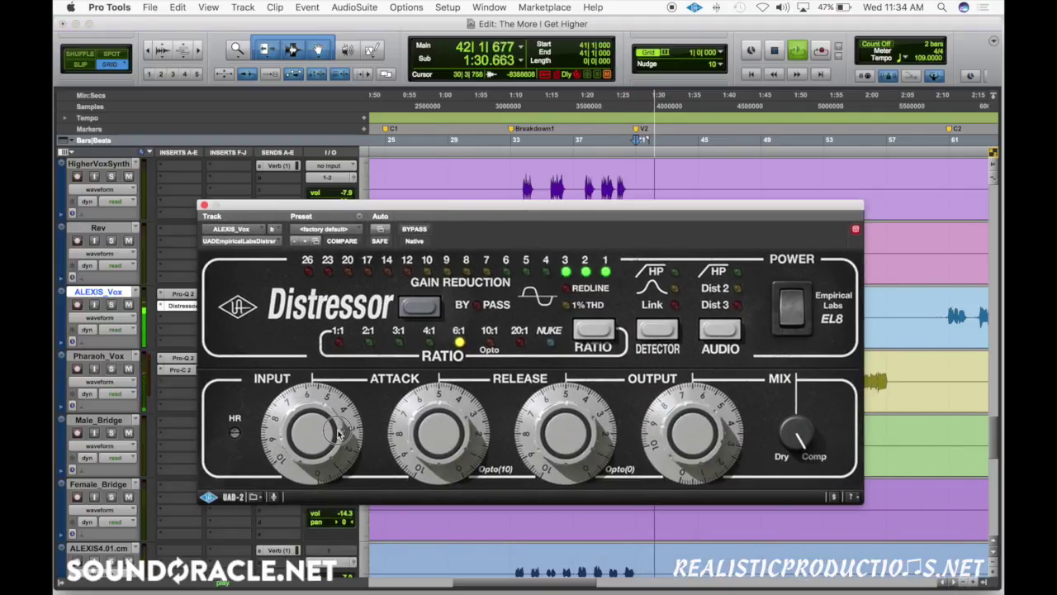
left_click_drag(341, 436, 334, 440)
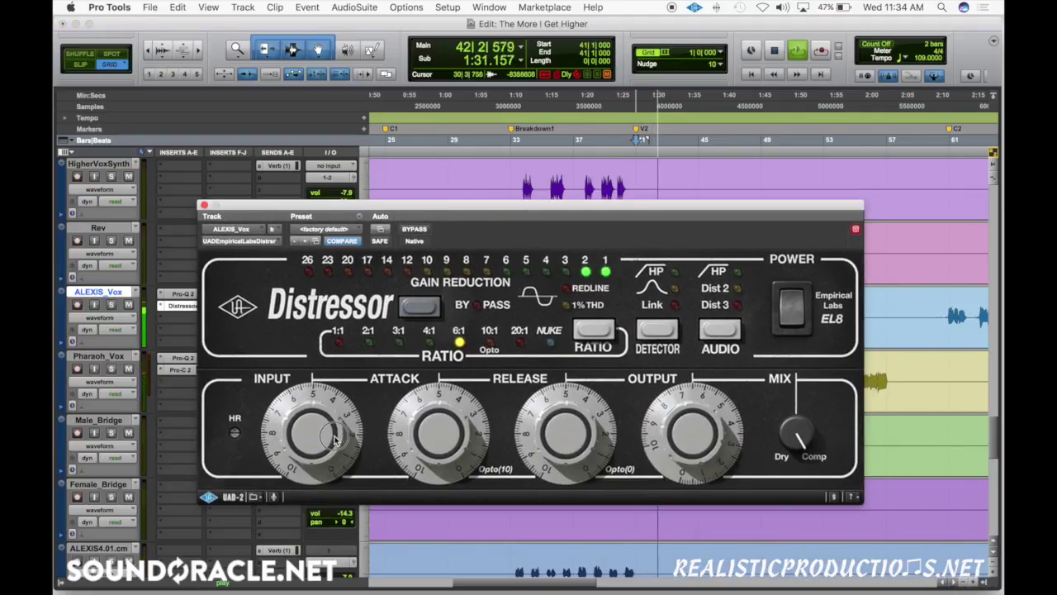
left_click(719, 335)
left_click(398, 332)
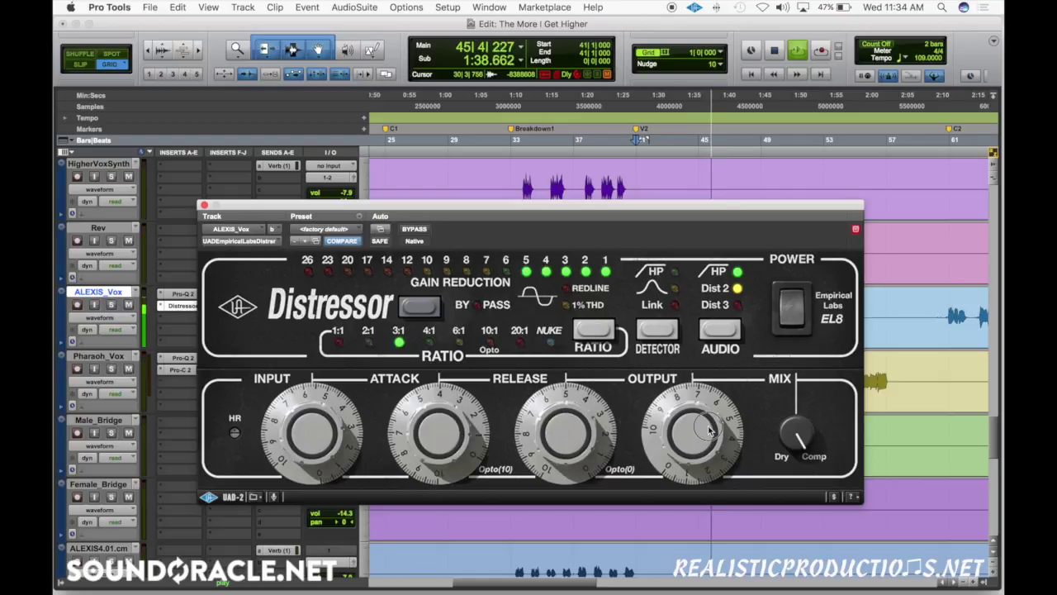
left_click_drag(710, 438, 703, 423)
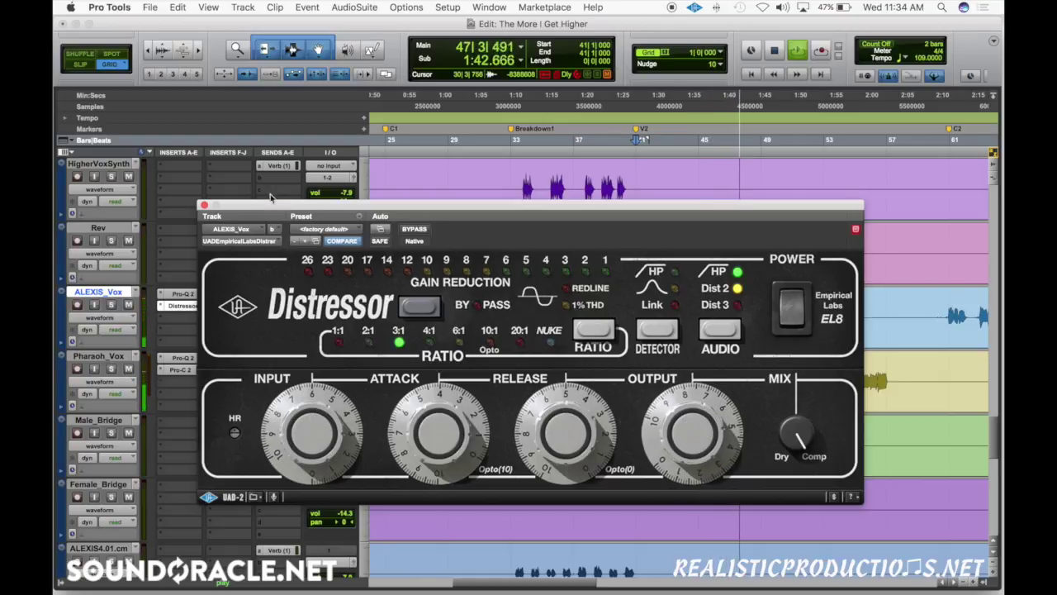
Stop playback, close the Distressor, and use it in place of Pro-C 2 on Pharaoh_Vox as well.
key("space")
left_click(204, 204)
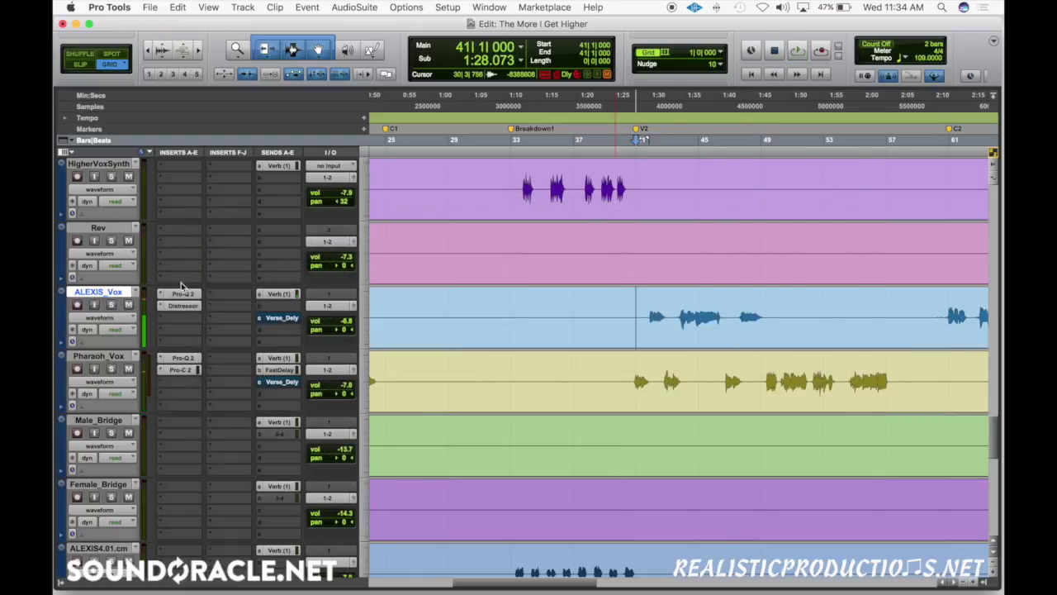
left_click_drag(183, 306, 182, 369)
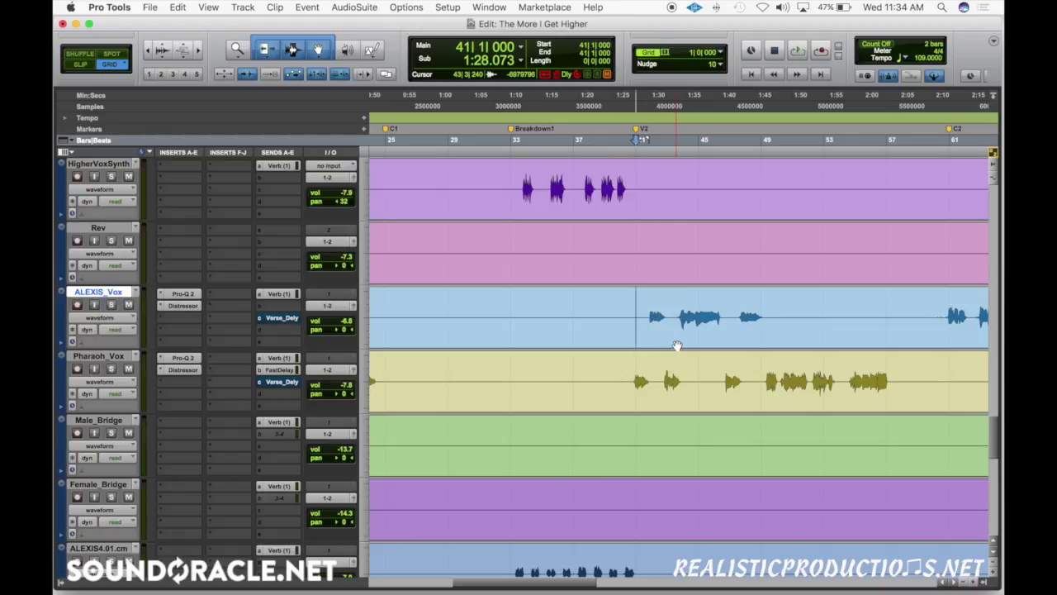
Solo ALEXIS_Vox and play its first V2 phrase with the track's Pro-Q 2 open.
left_click(183, 293)
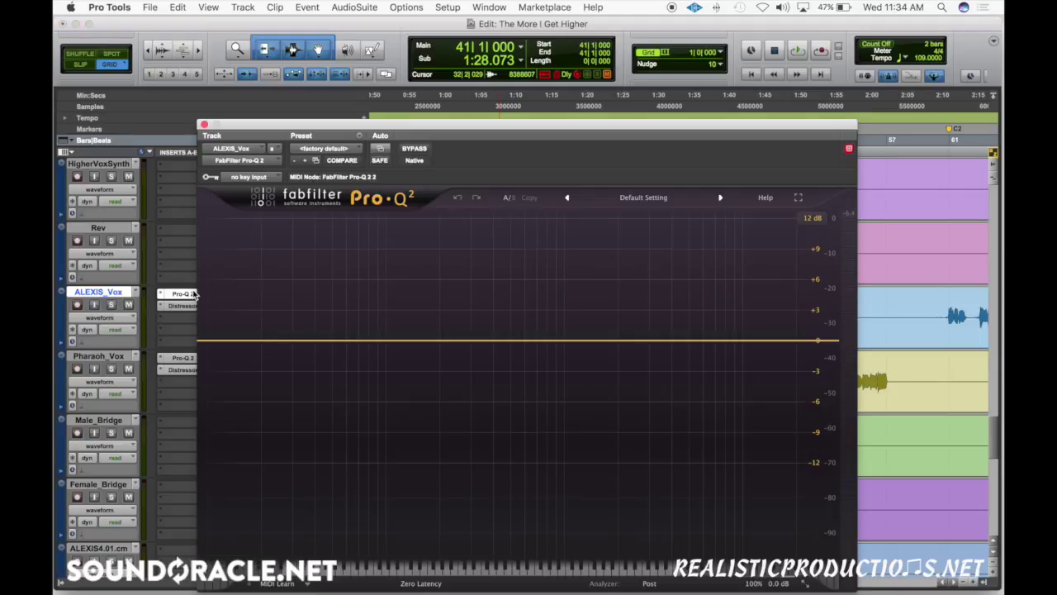
left_click_drag(443, 126, 477, 227)
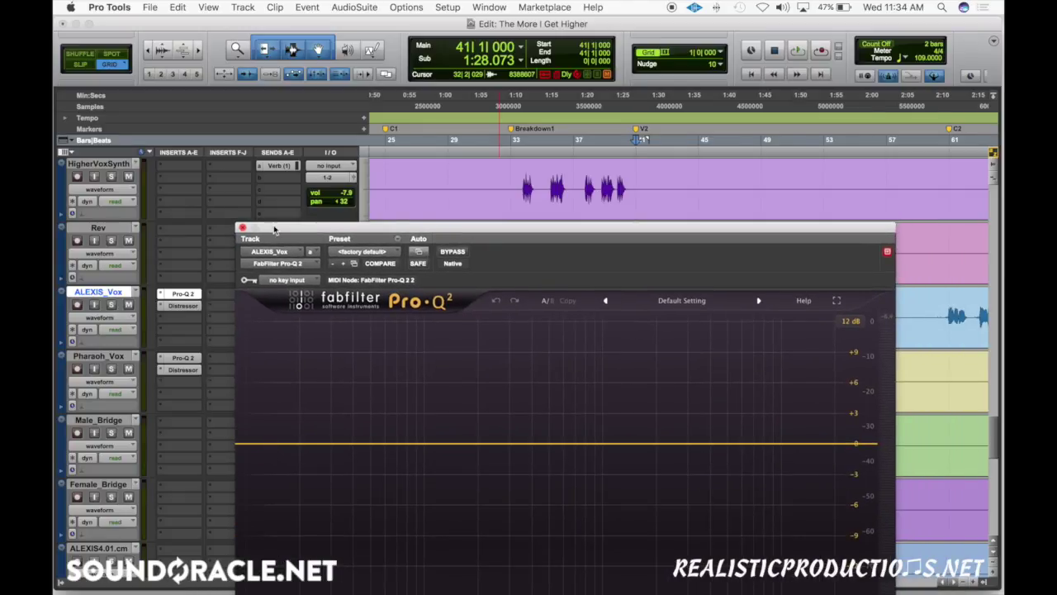
left_click_drag(277, 229, 426, 488)
left_click(649, 312)
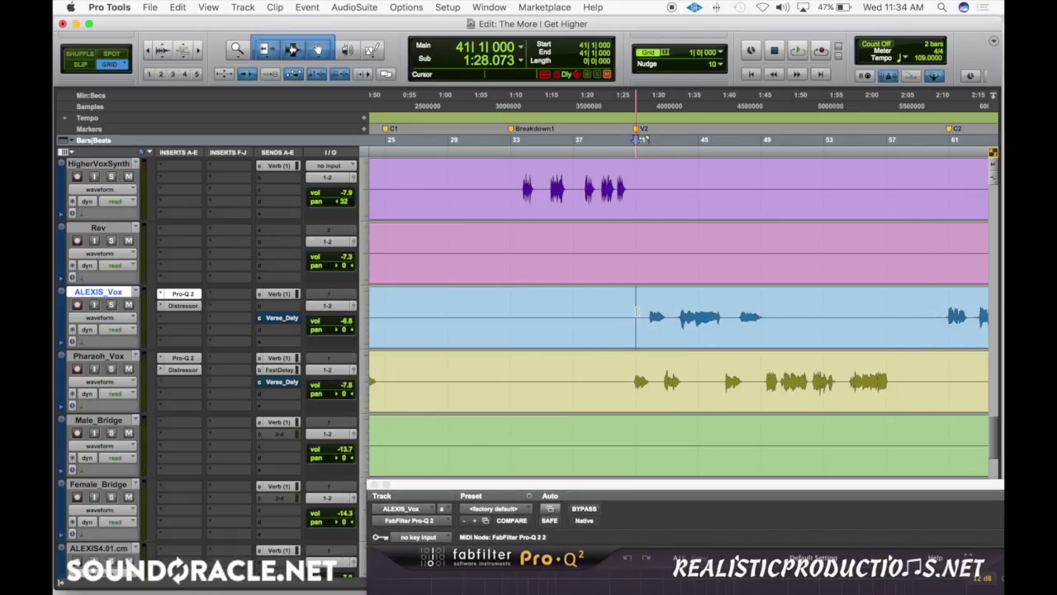
left_click(111, 304)
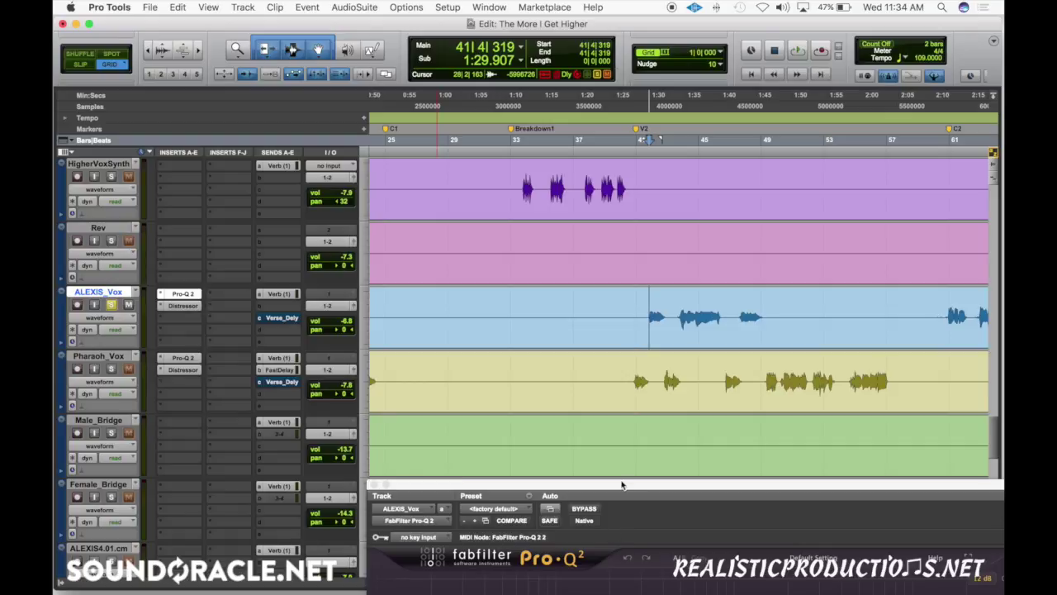
left_click_drag(621, 485, 305, 97)
key("space")
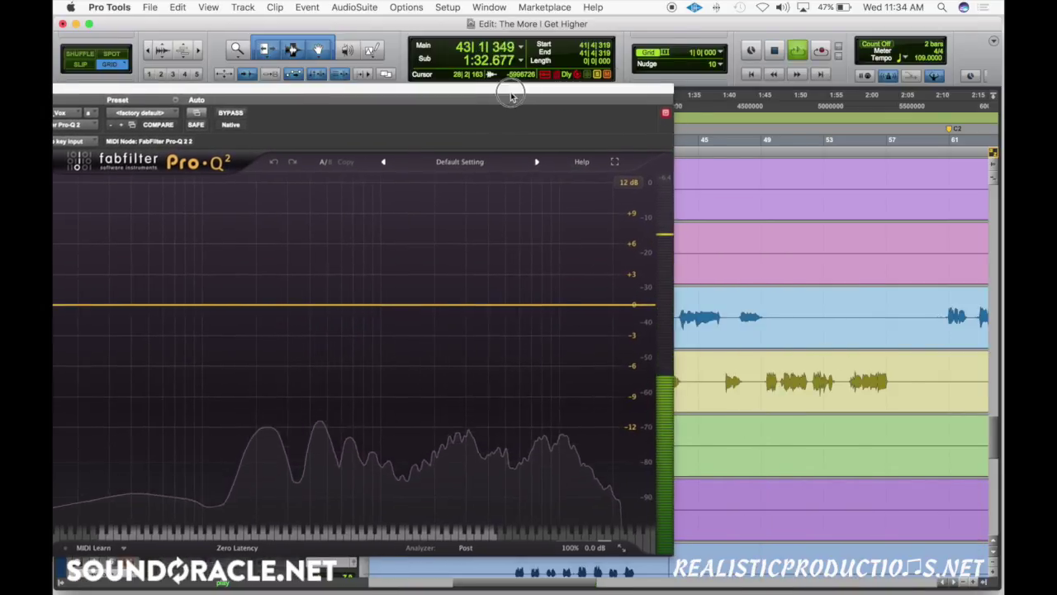
Play the second V2 phrase of ALEXIS_Vox through Pro-Q 2 and select it, from about bar 43 to bar 46.
left_click_drag(505, 94, 402, 112)
key("space")
left_click(679, 314)
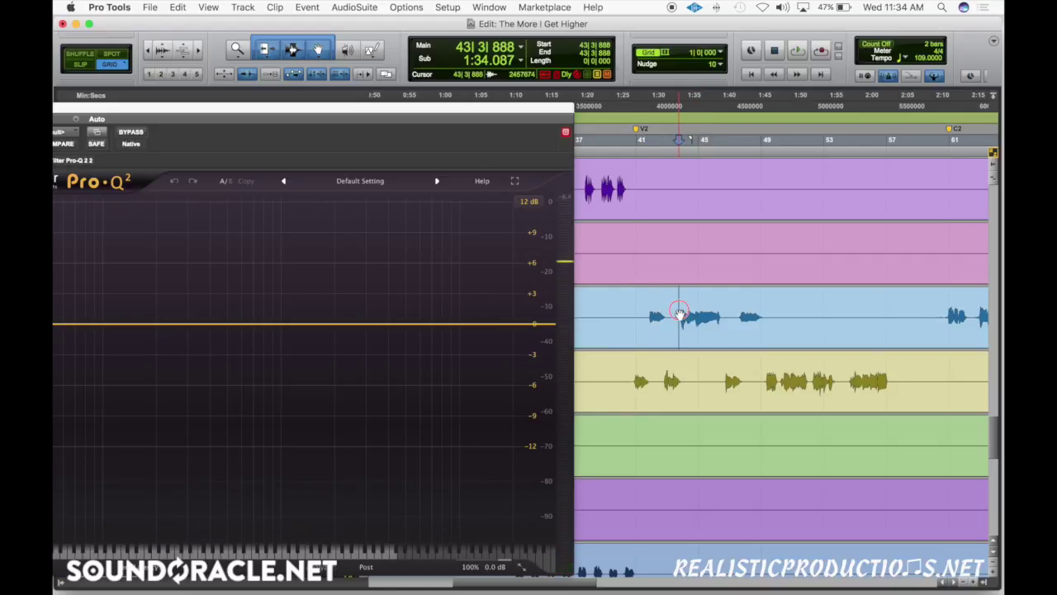
key("space")
left_click_drag(303, 106, 364, 43)
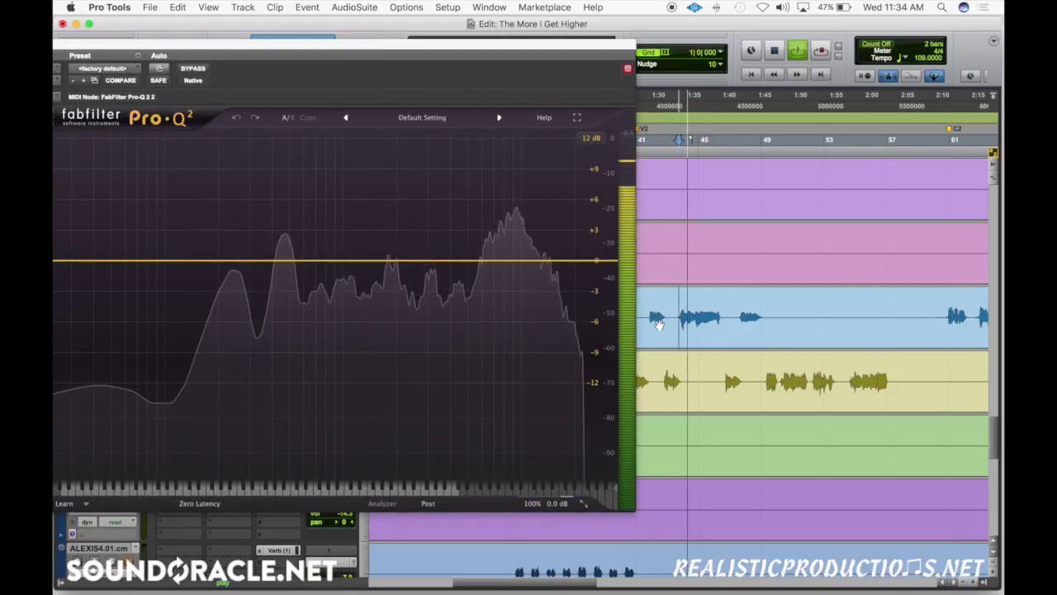
left_click_drag(681, 314, 721, 313)
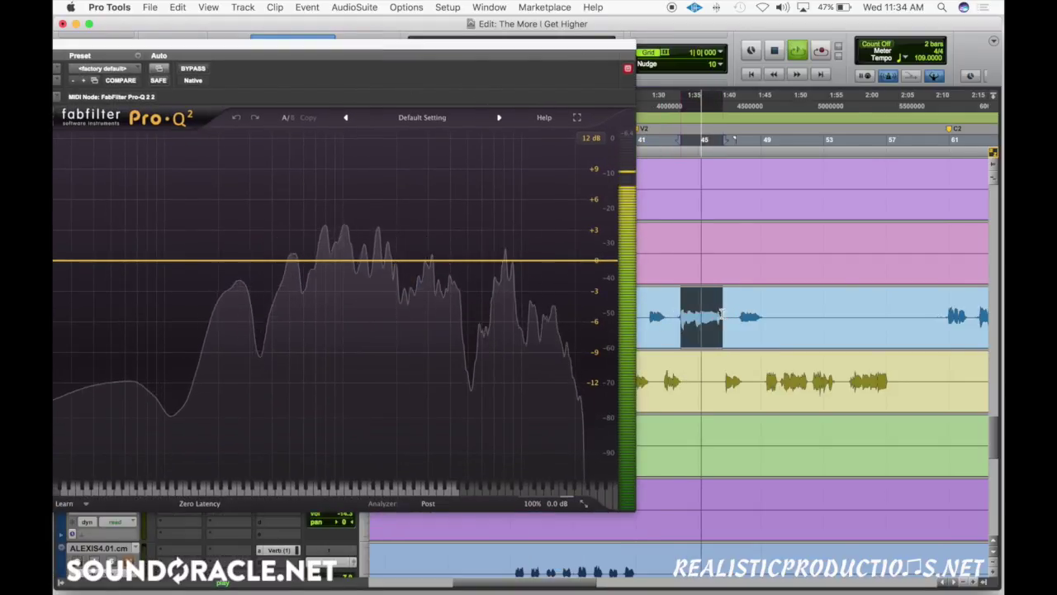
left_click_drag(413, 42, 656, 58)
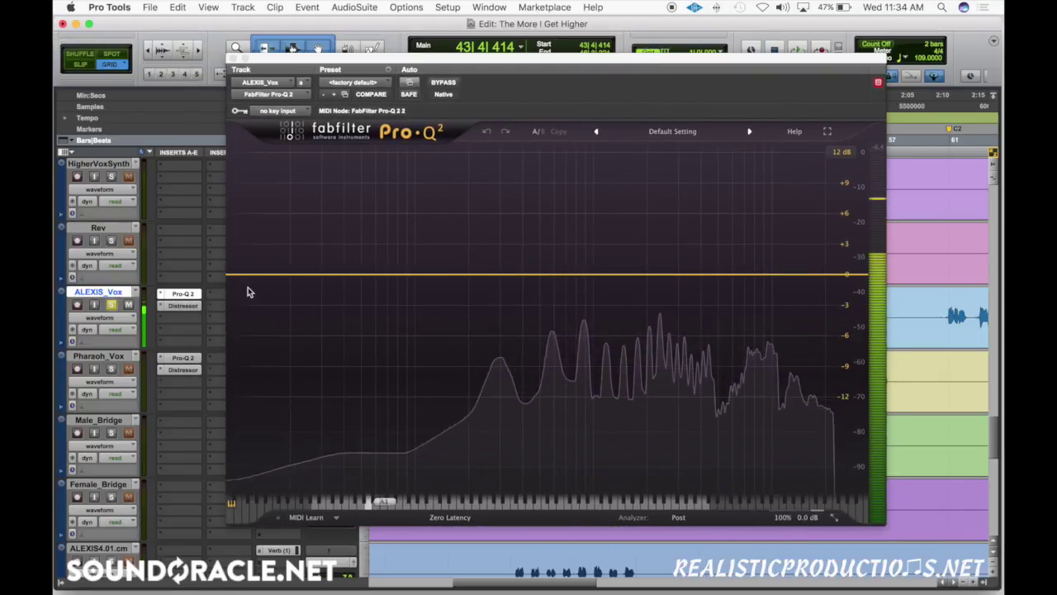
Audition the low end of ALEXIS_Vox with a high cut band swept down to about 54 Hz, and delete the band.
key("space")
left_click_drag(859, 276, 370, 277)
key("space")
key("space")
right_click(370, 277)
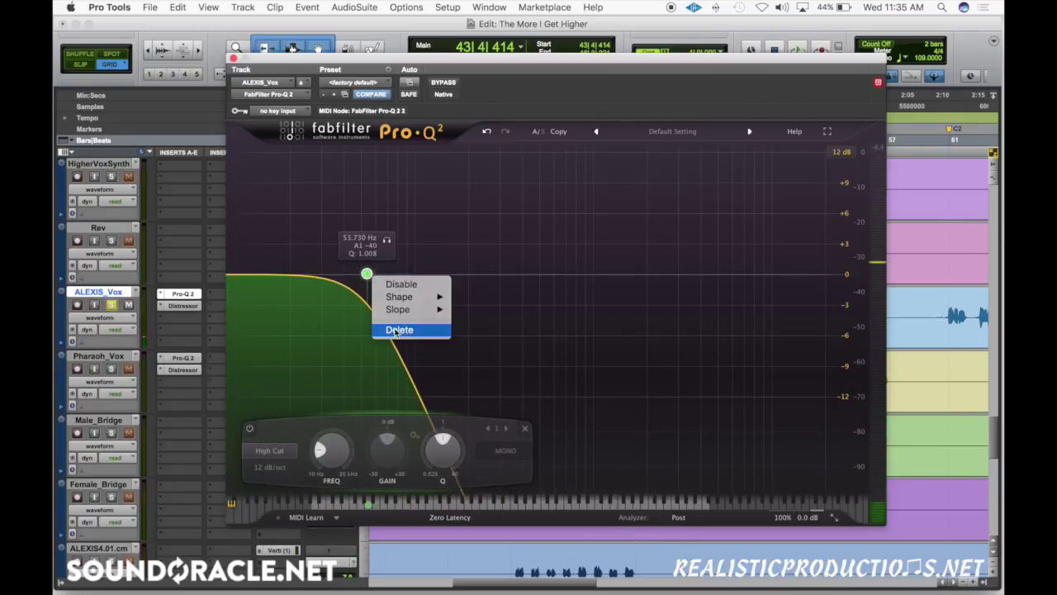
left_click(388, 328)
Add a 12 dB/oct low cut band to the ALEXIS_Vox Pro-Q 2, listen to it, close the EQ and unsolo the track.
left_click_drag(240, 276, 431, 275)
key("space")
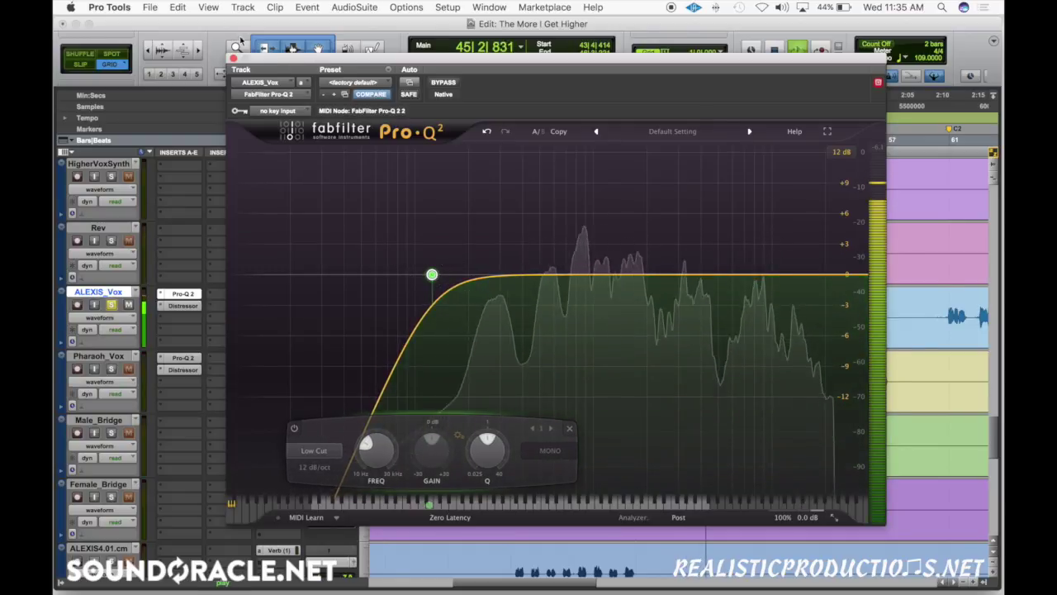
key("space")
left_click(234, 57)
left_click(111, 305)
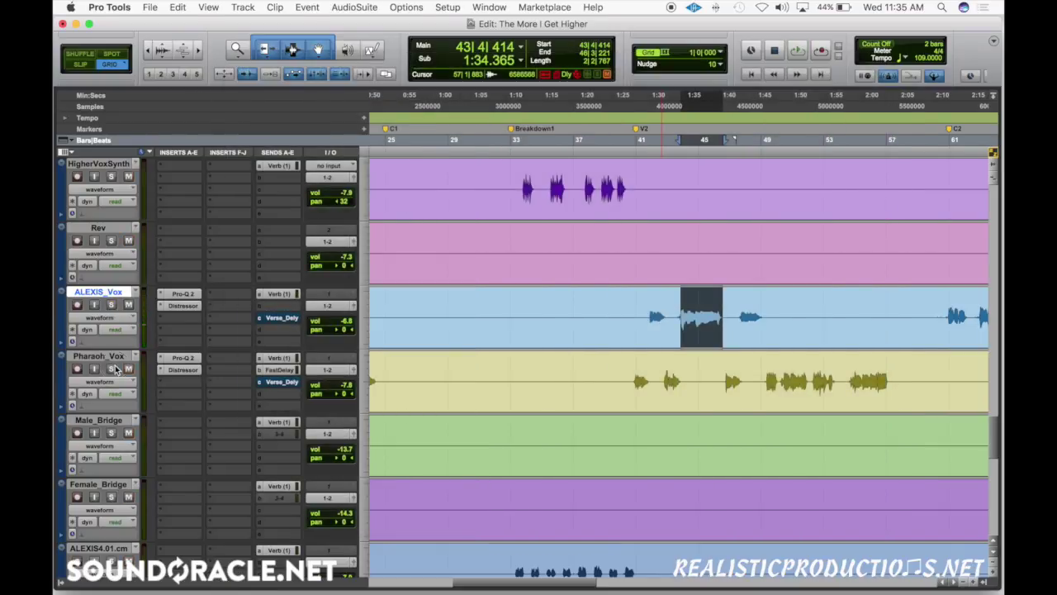
Solo Pharaoh_Vox, open its Pro-Q 2 and select the vocal phrases from about bar 49 to bar 51.
left_click(111, 368)
left_click(182, 357)
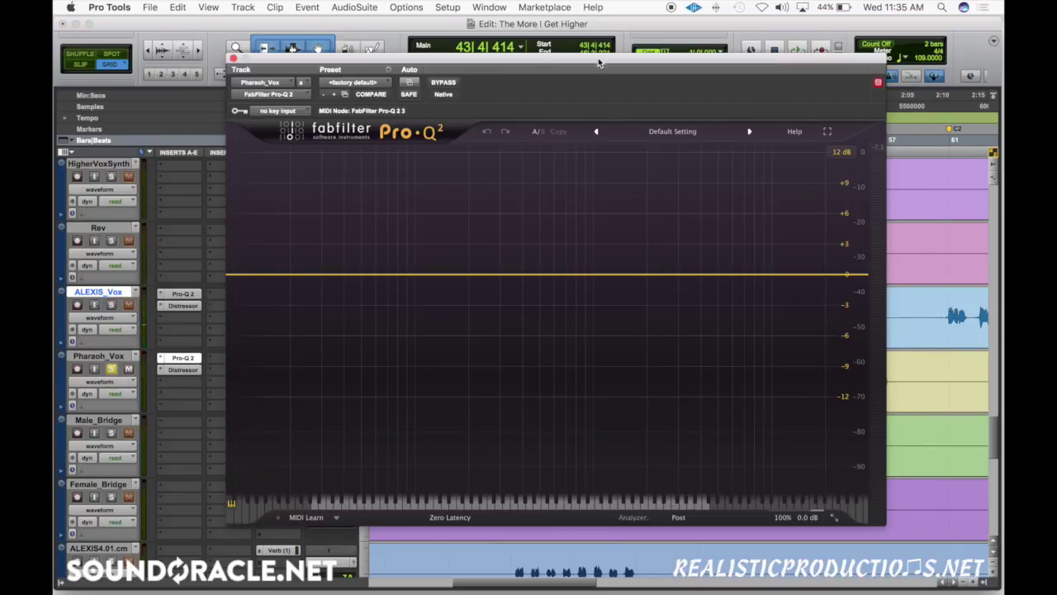
left_click_drag(597, 64, 380, 162)
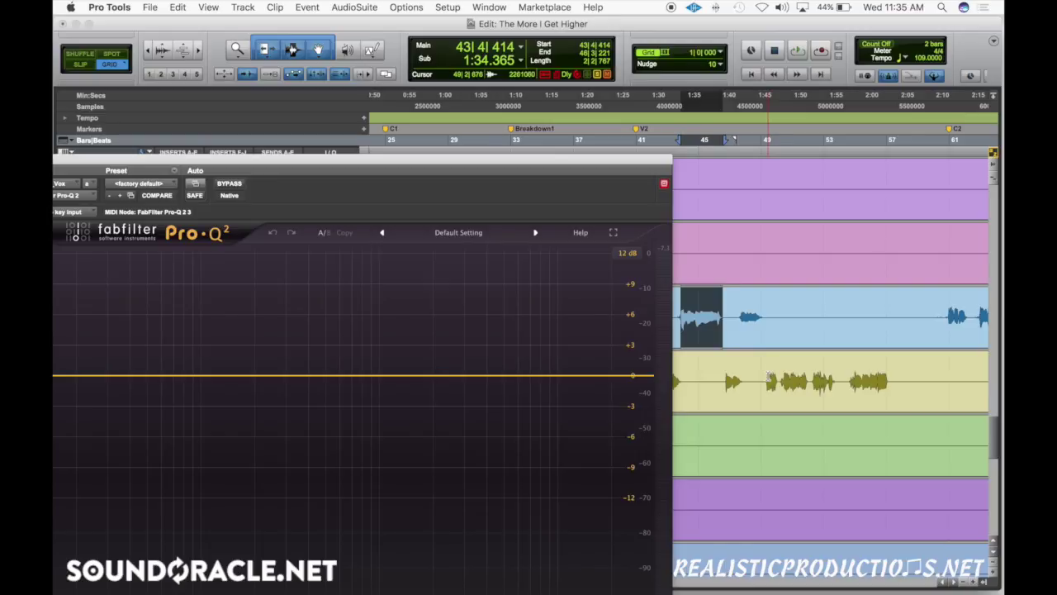
left_click_drag(768, 373, 808, 374)
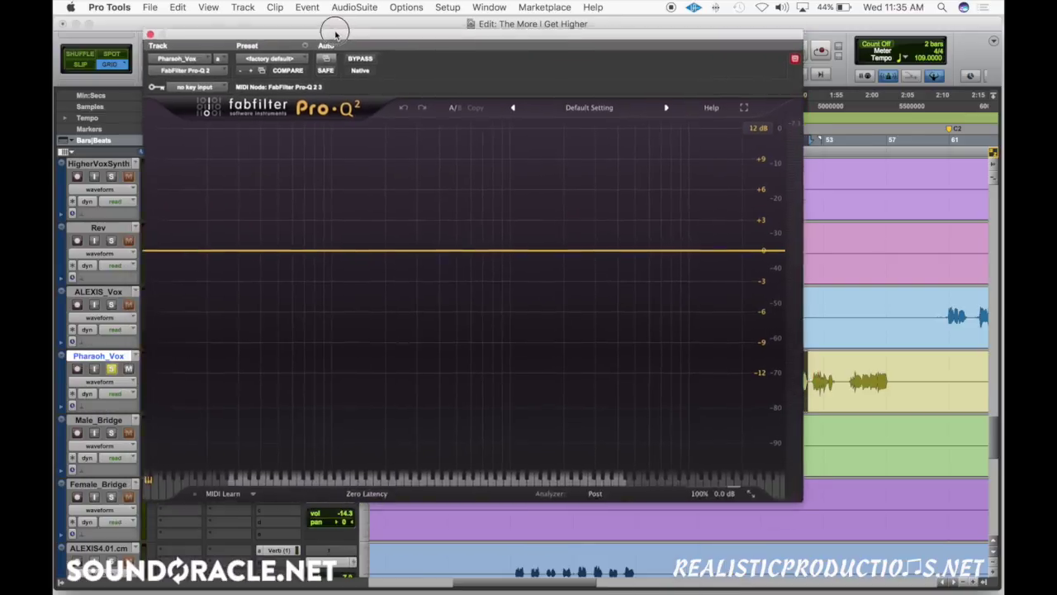
Add a 12 dB/oct low cut around 136 Hz to Pharaoh_Vox, compare it with bypass, and nudge the cutoff slightly lower.
key("space")
left_click_drag(161, 247, 358, 241)
left_click(365, 56)
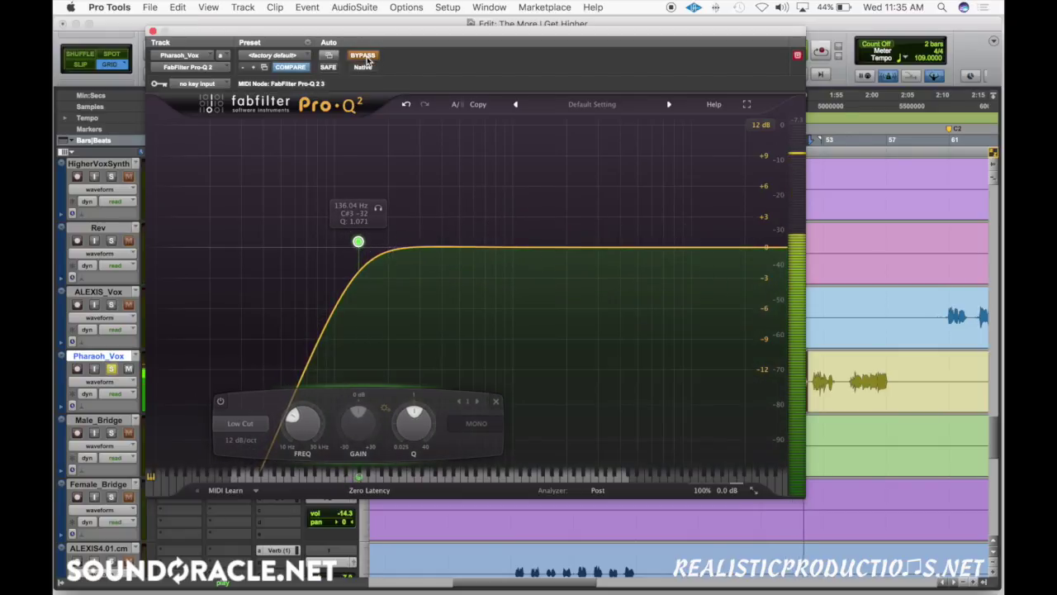
left_click(366, 57)
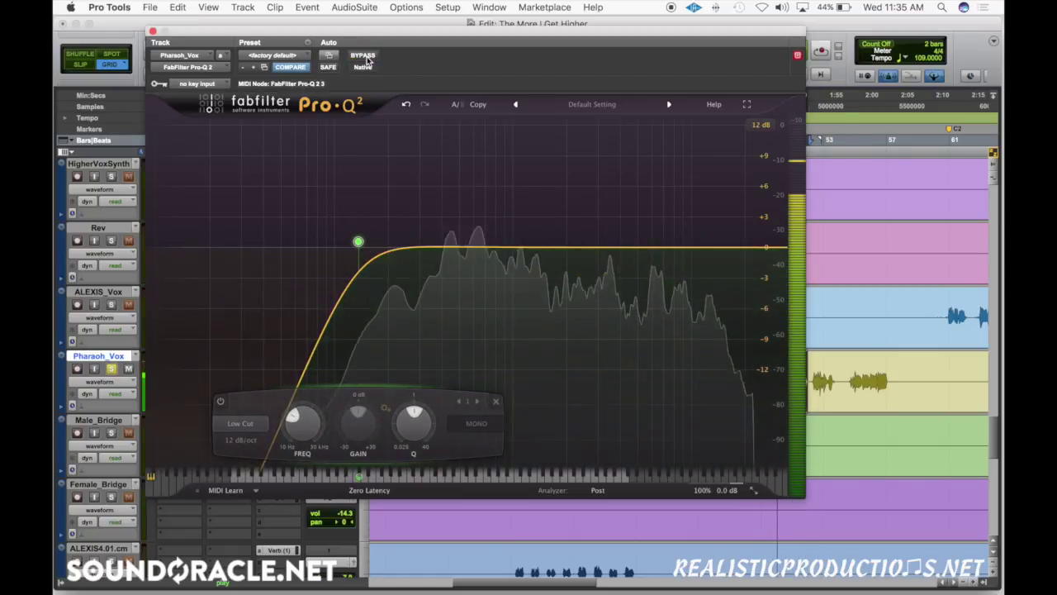
left_click_drag(357, 240, 354, 247)
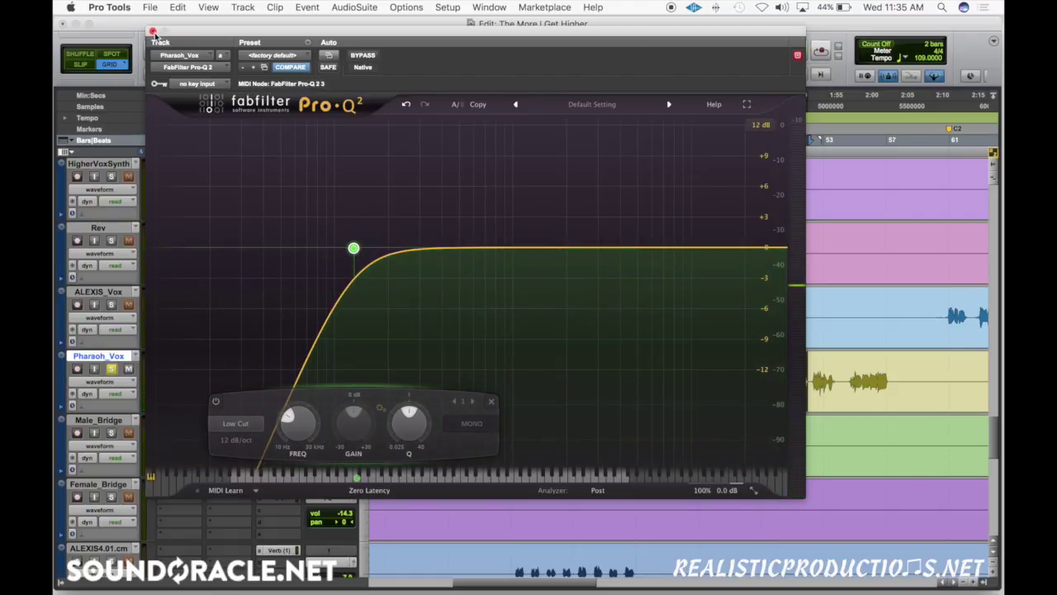
left_click(152, 31)
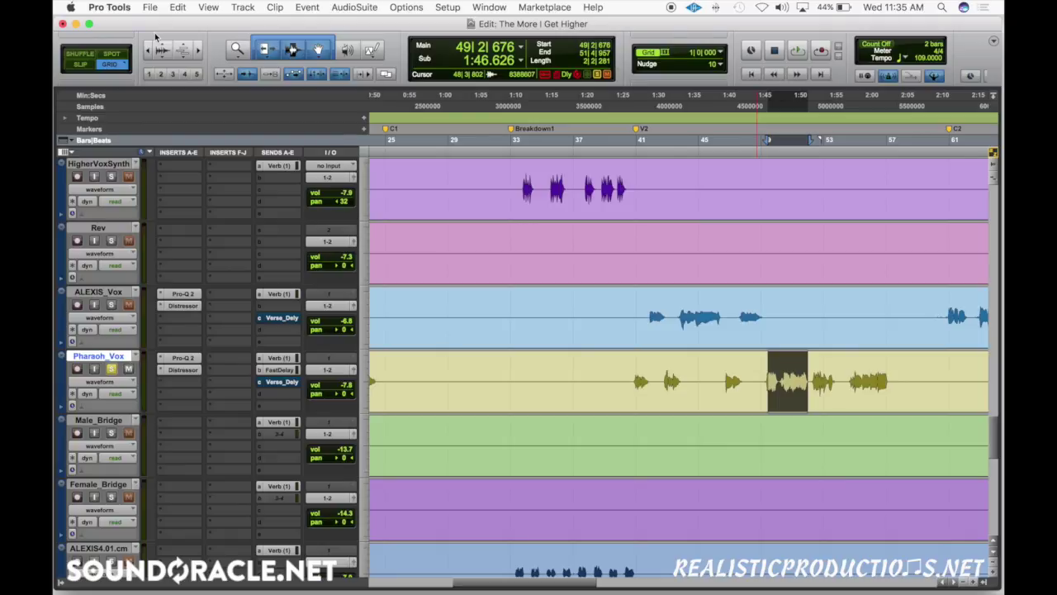
Select the second V2 phrase of ALEXIS_Vox, from about bar 43 to bar 46, and switch the solo from Pharaoh_Vox to ALEXIS_Vox.
left_click(681, 313)
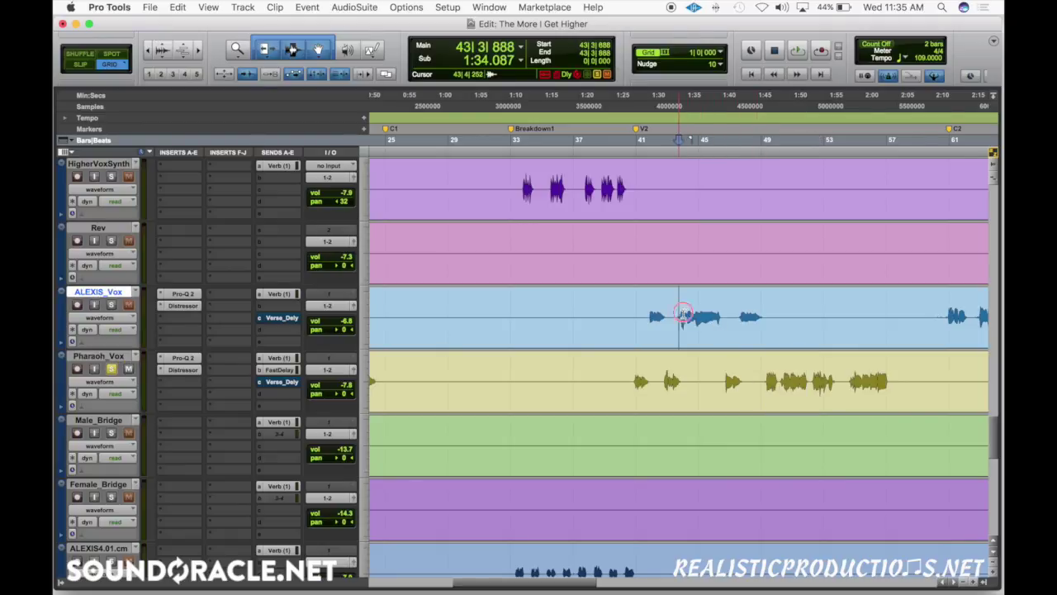
left_click_drag(679, 314, 722, 314)
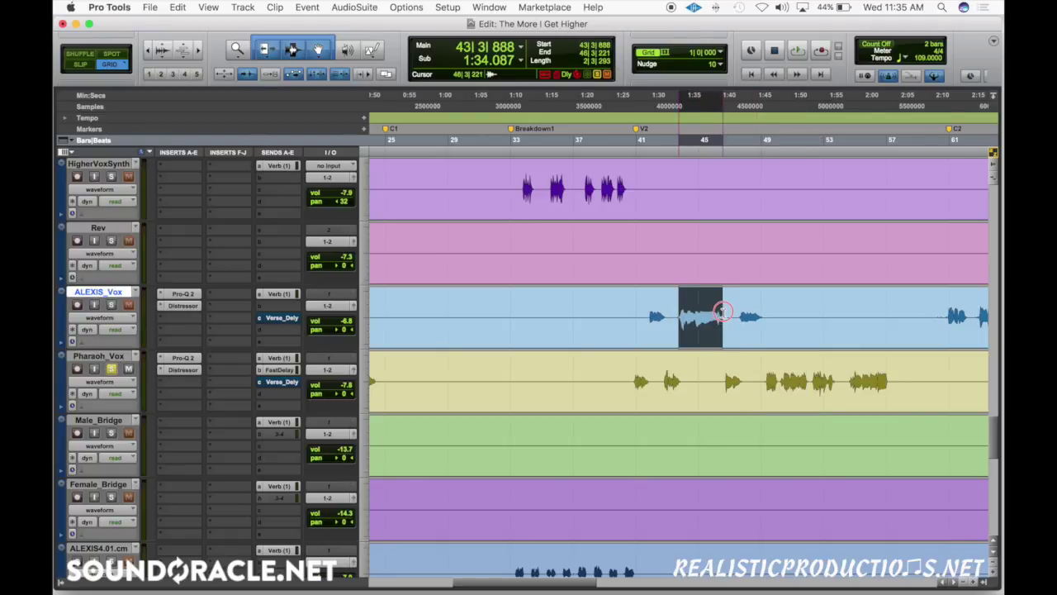
left_click(110, 368)
left_click(111, 304)
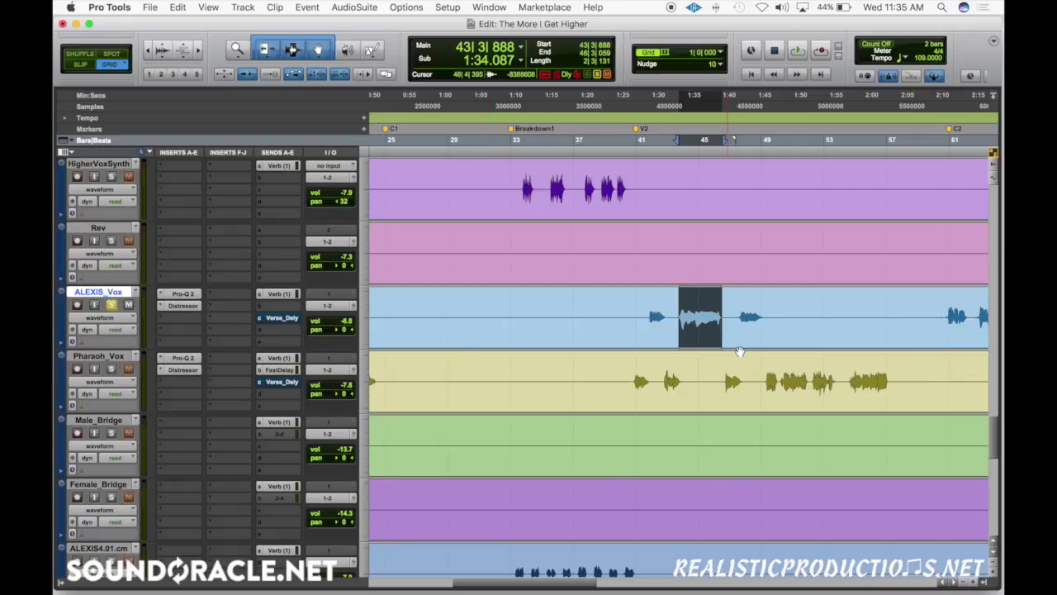
Save the session and add a bell band around 673 Hz to the ALEXIS_Vox Pro-Q 2.
key("super+s")
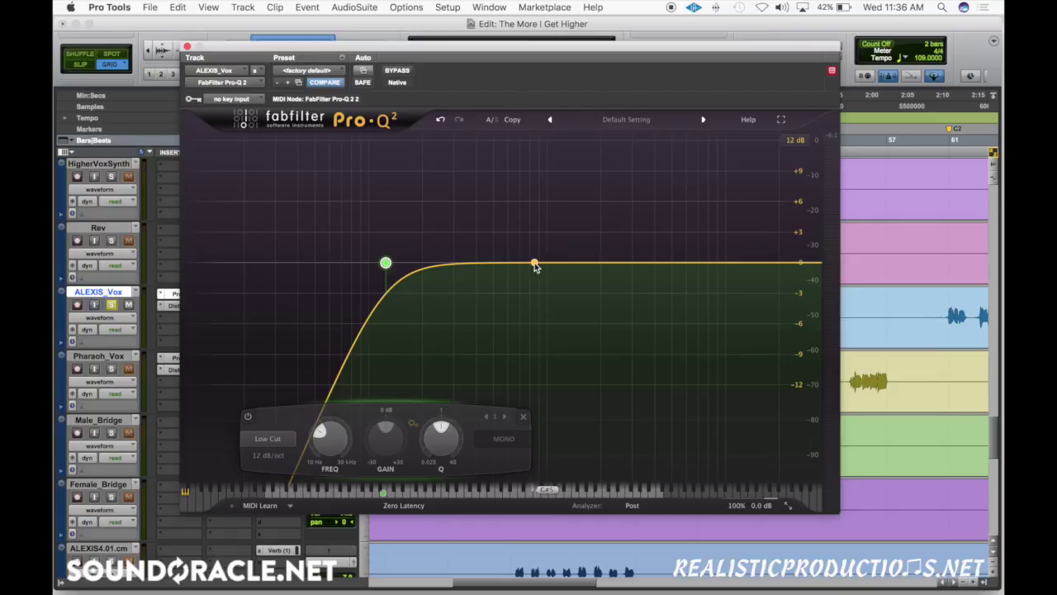
left_click_drag(536, 265, 495, 247)
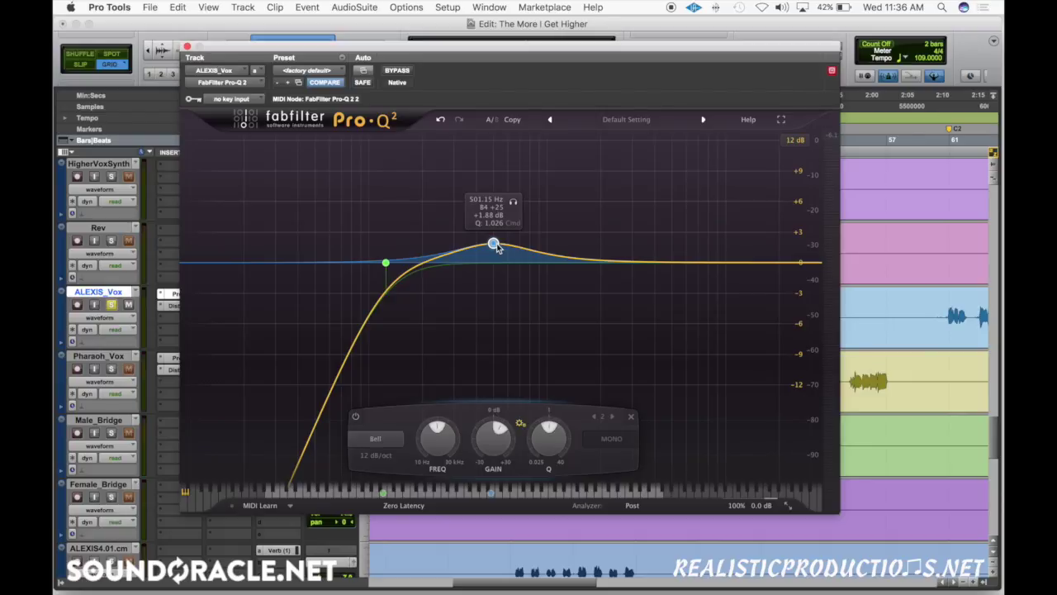
left_click_drag(446, 47, 350, 125)
left_click_drag(397, 323, 420, 340)
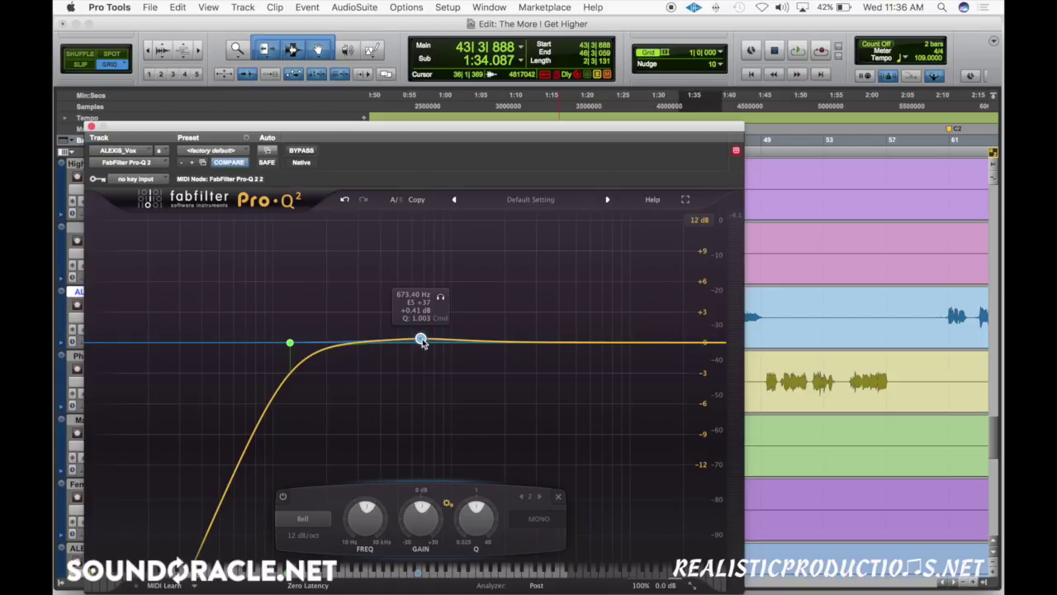
Play the phrase while boosting the bell band to about +11 dB near 643 Hz, and audition that band on its own.
key("space")
left_click_drag(420, 339, 418, 237)
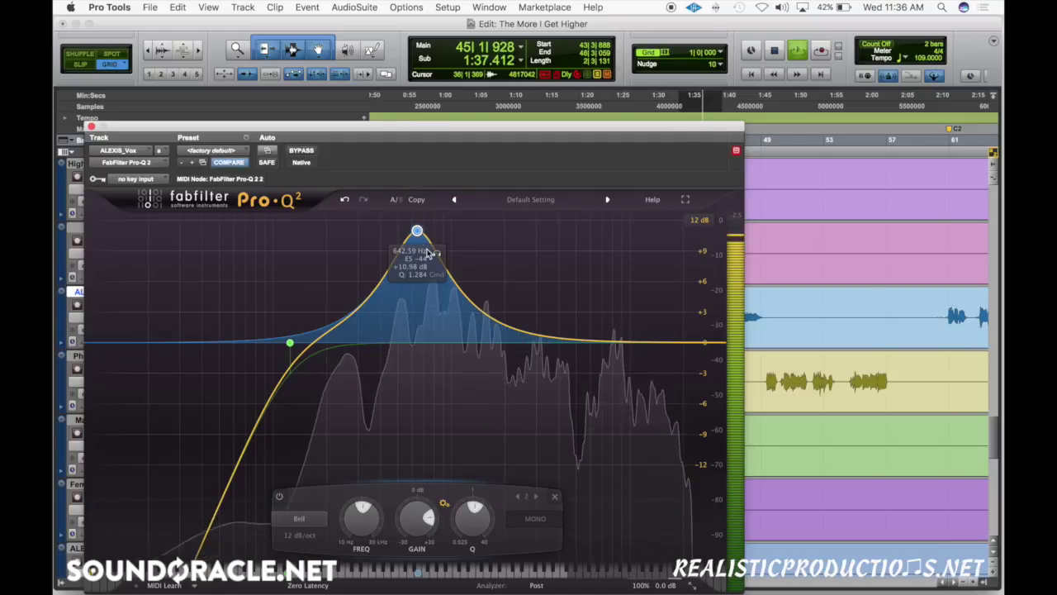
key("space")
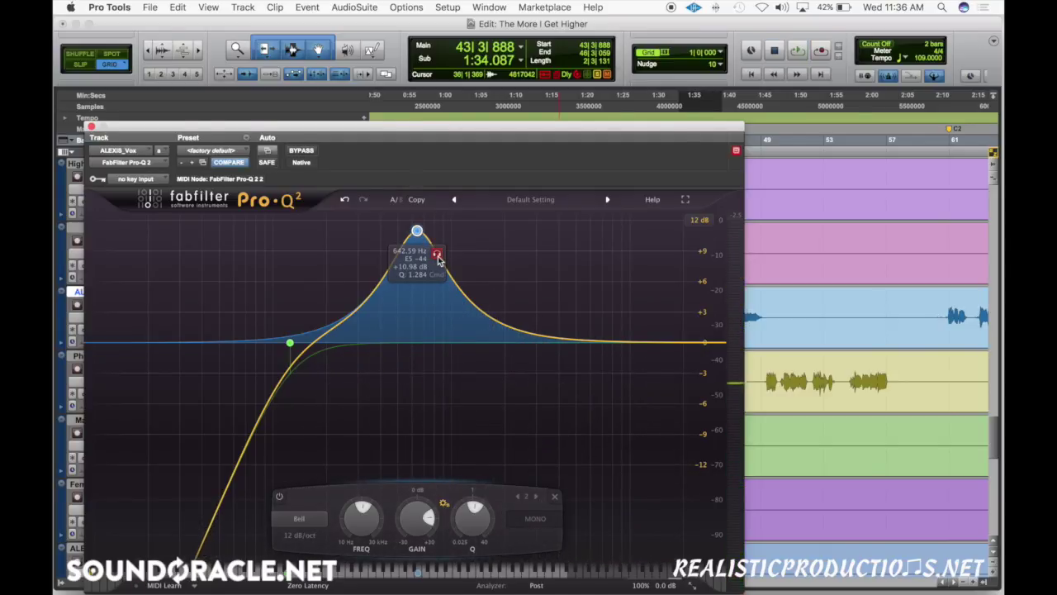
key("space")
left_click(438, 256)
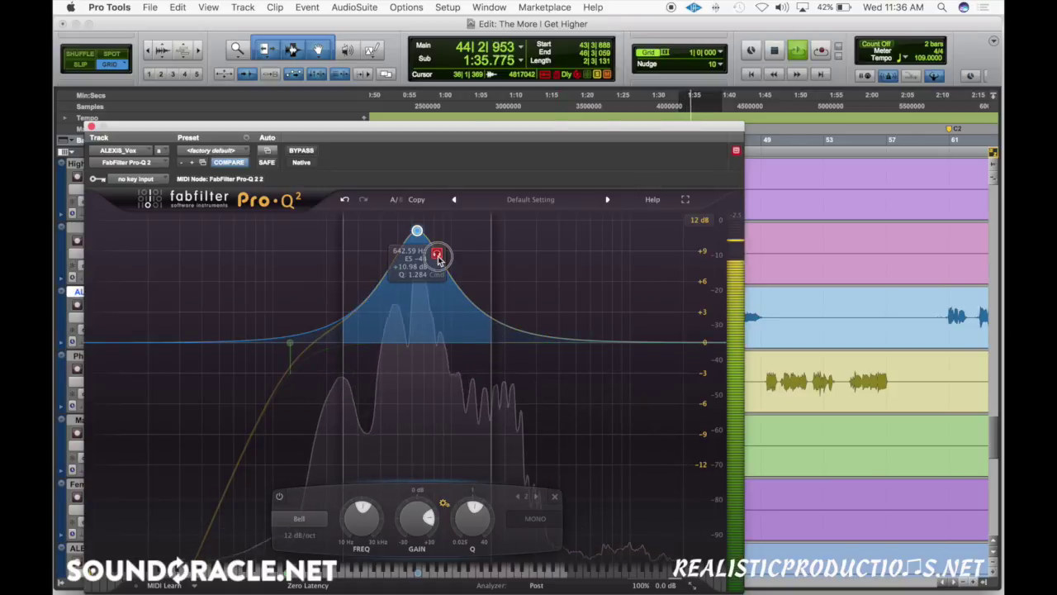
left_click(438, 255)
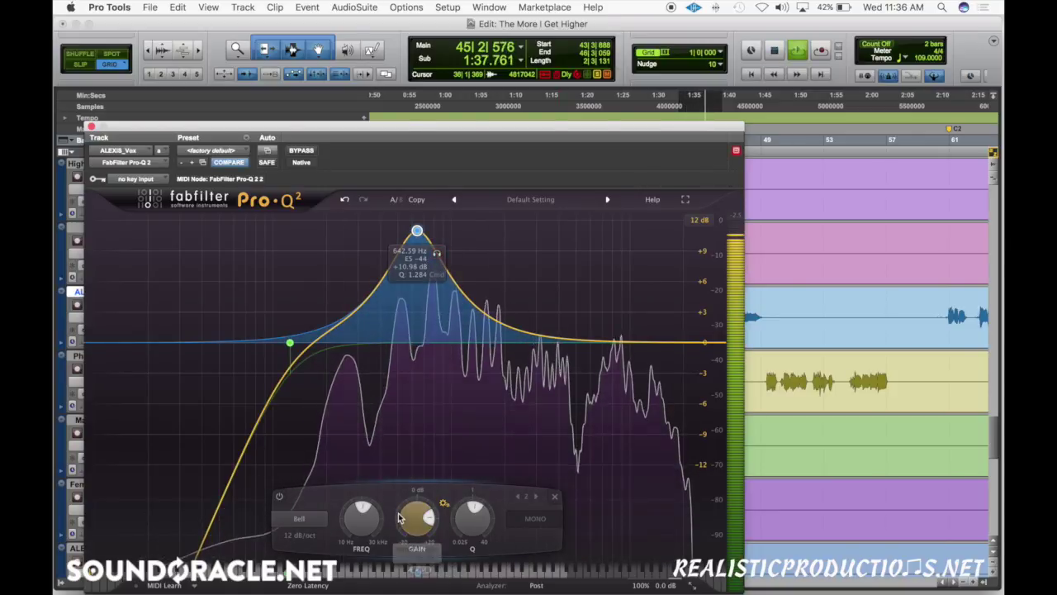
Turn the 643 Hz boost into a cut of about 2.54 dB with a Q of about 1.73 during playback.
key("space")
scroll(413, 514, "down", 2)
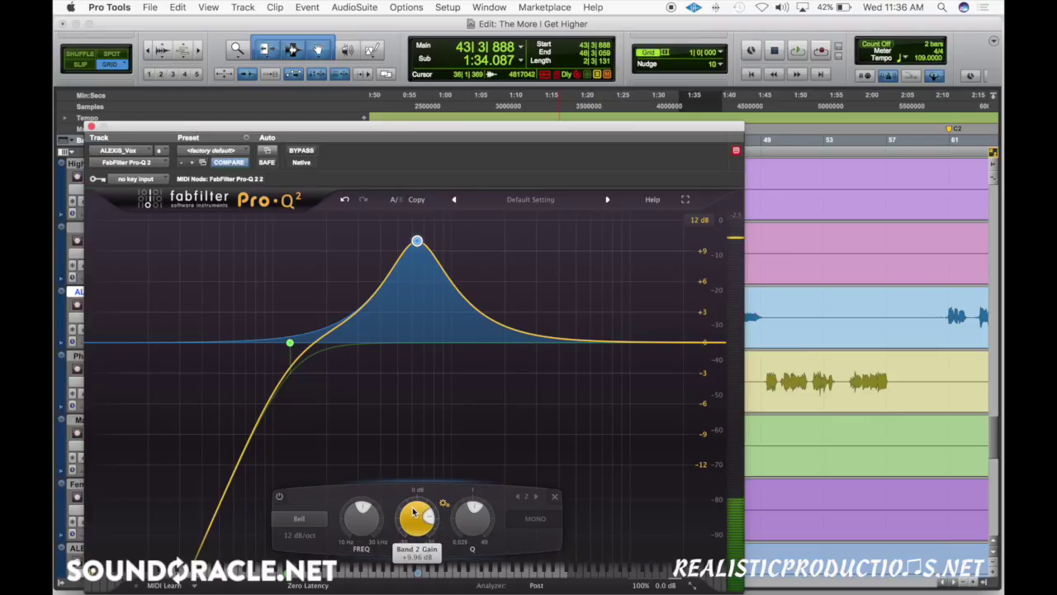
key("space")
scroll(418, 520, "down", 9)
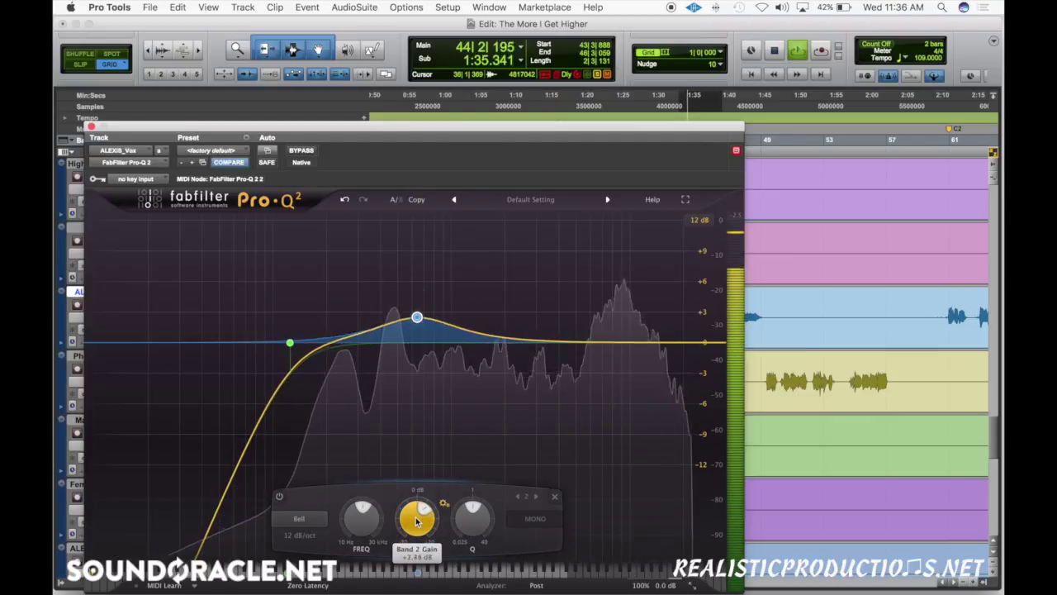
scroll(417, 520, "down", 3)
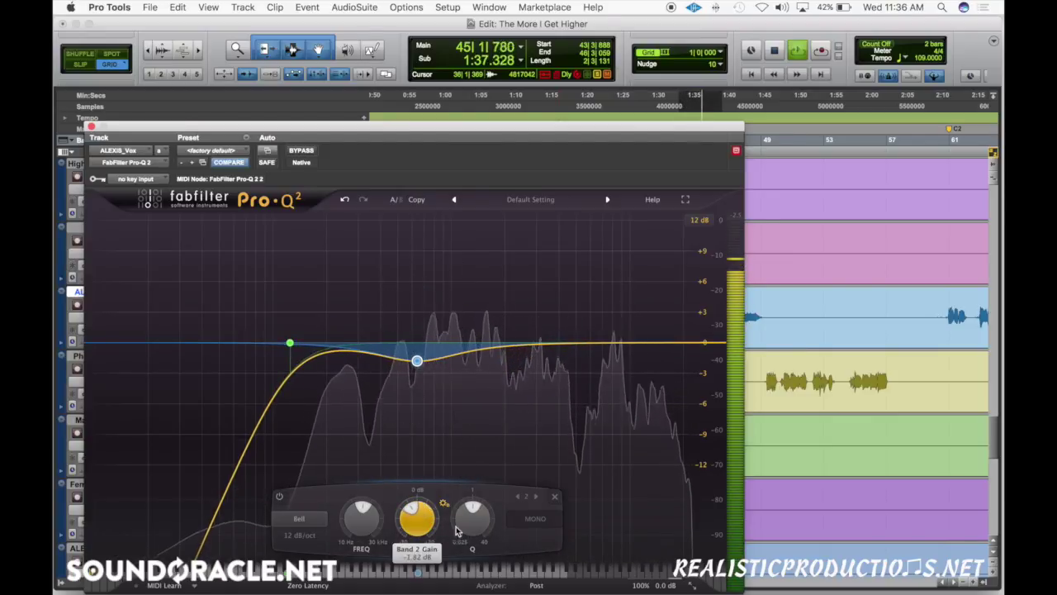
scroll(478, 535, "up", 2)
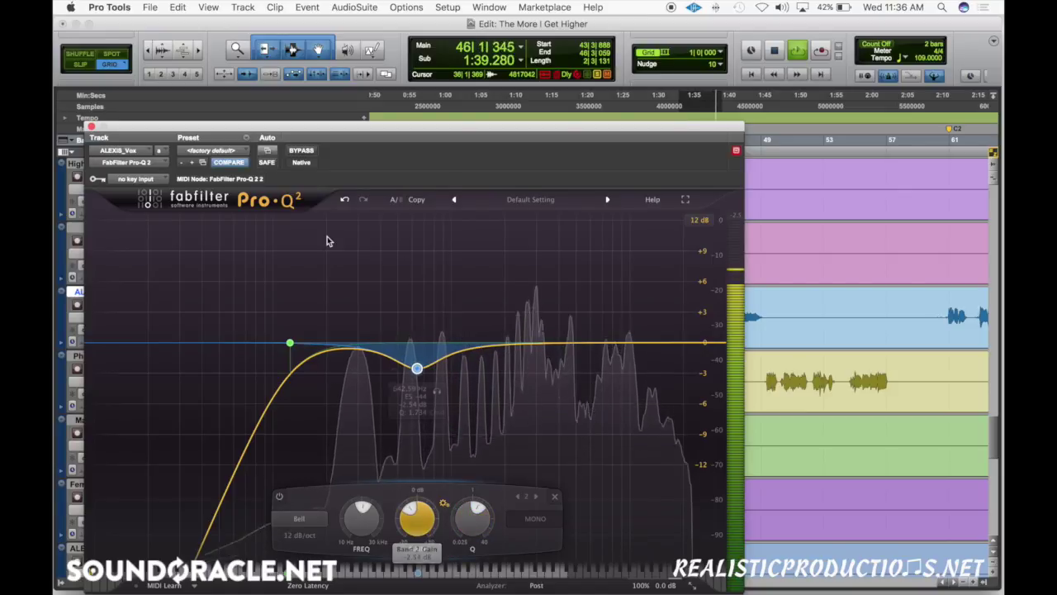
Stop playback and make the Verse_Dely send on ALEXIS_Vox inactive.
left_click_drag(170, 126, 499, 117)
key("space")
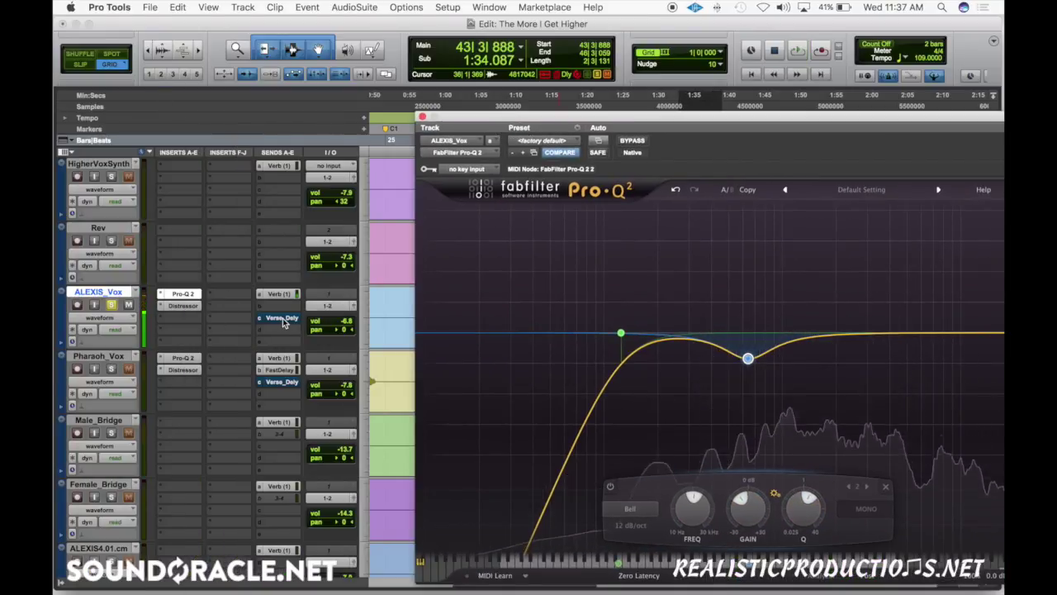
left_click(285, 322, "ctrl+super")
Try a cut of about 11 dB on the 643 Hz bell band and undo it.
left_click_drag(599, 124, 335, 85)
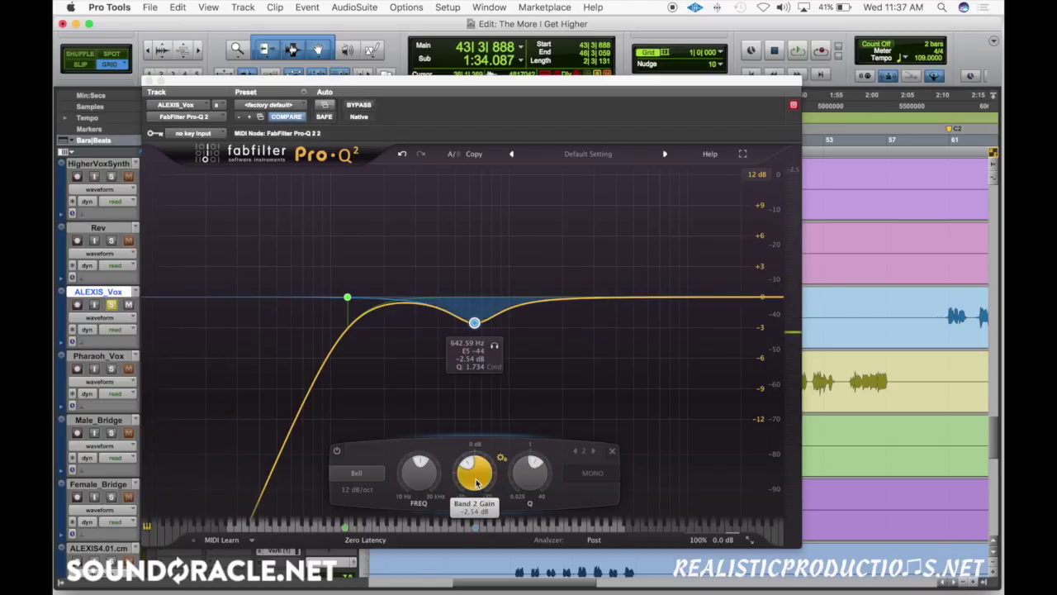
left_click_drag(477, 469, 483, 479)
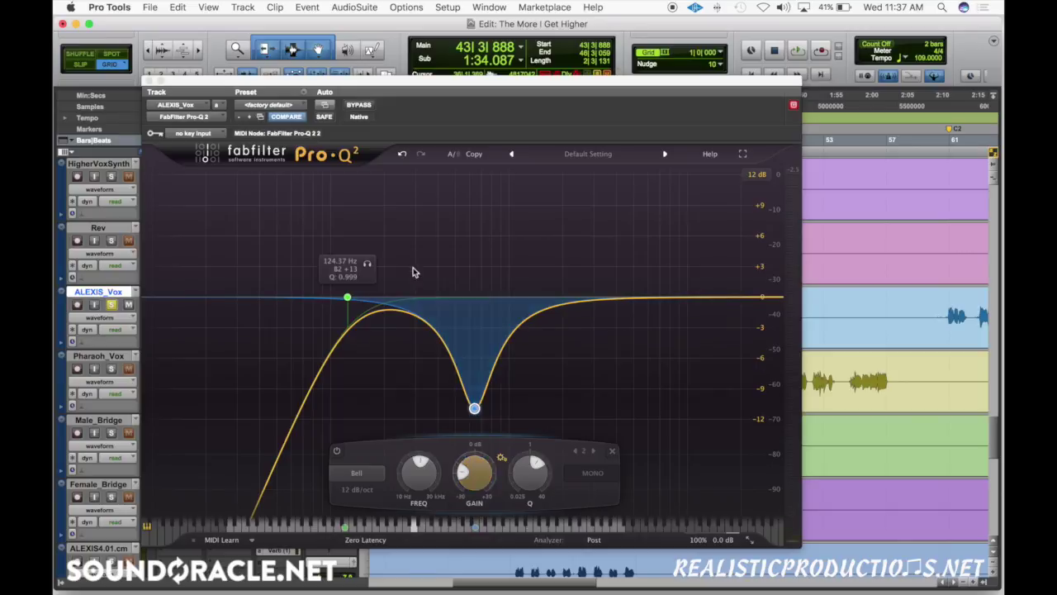
left_click(402, 154)
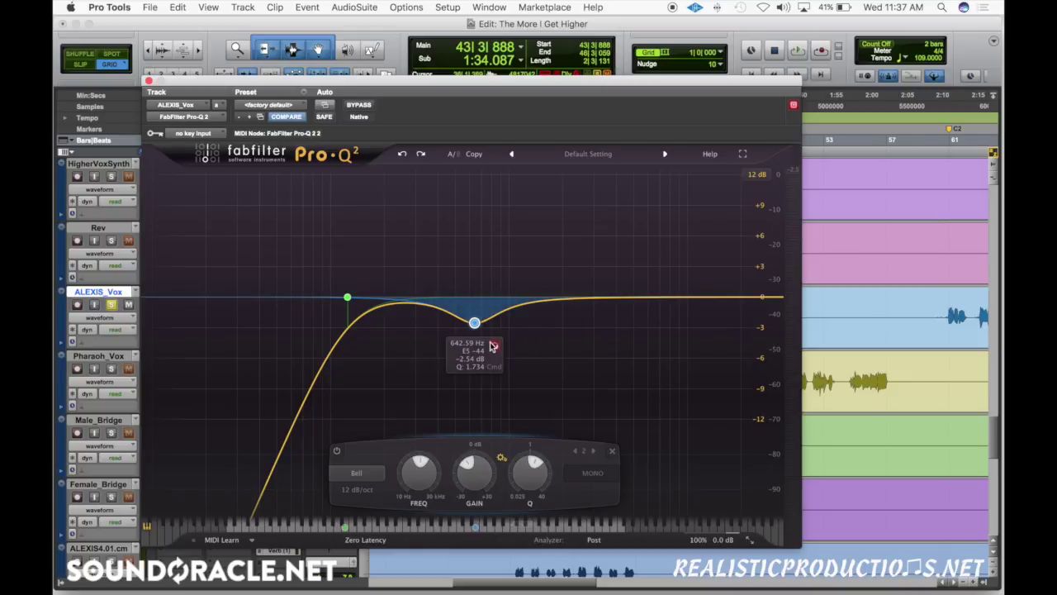
Play the soloed ALEXIS_Vox phrase and compare the Pro-Q 2 with its bypassed sound.
key("space")
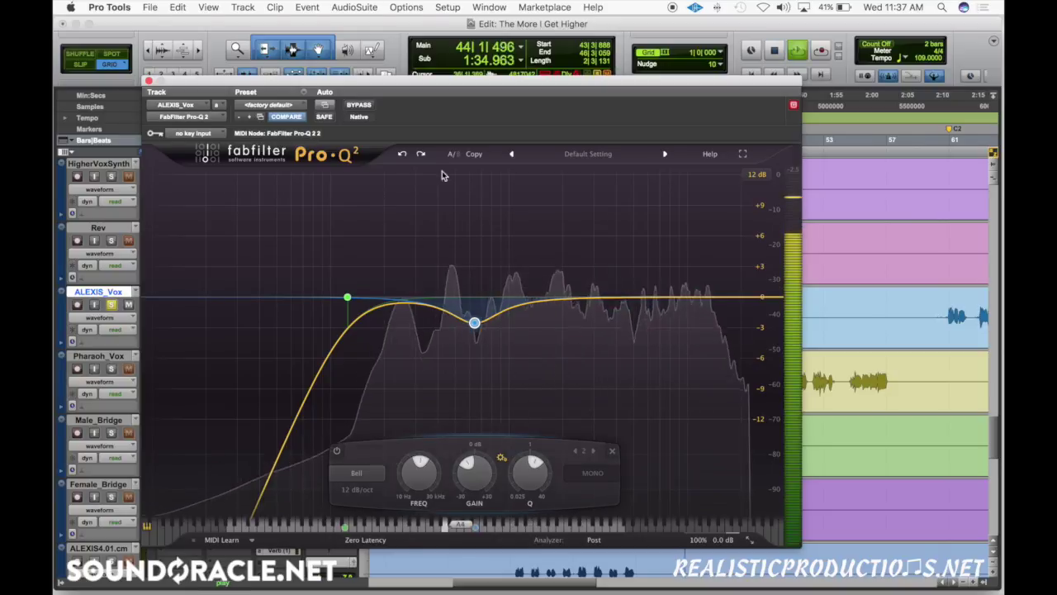
left_click(357, 106)
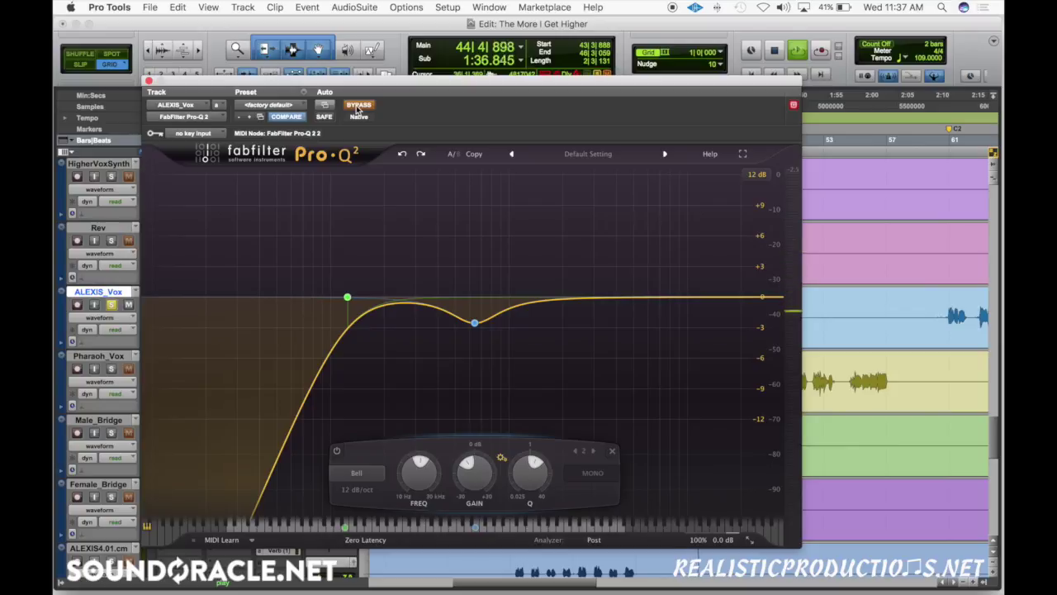
left_click(357, 106)
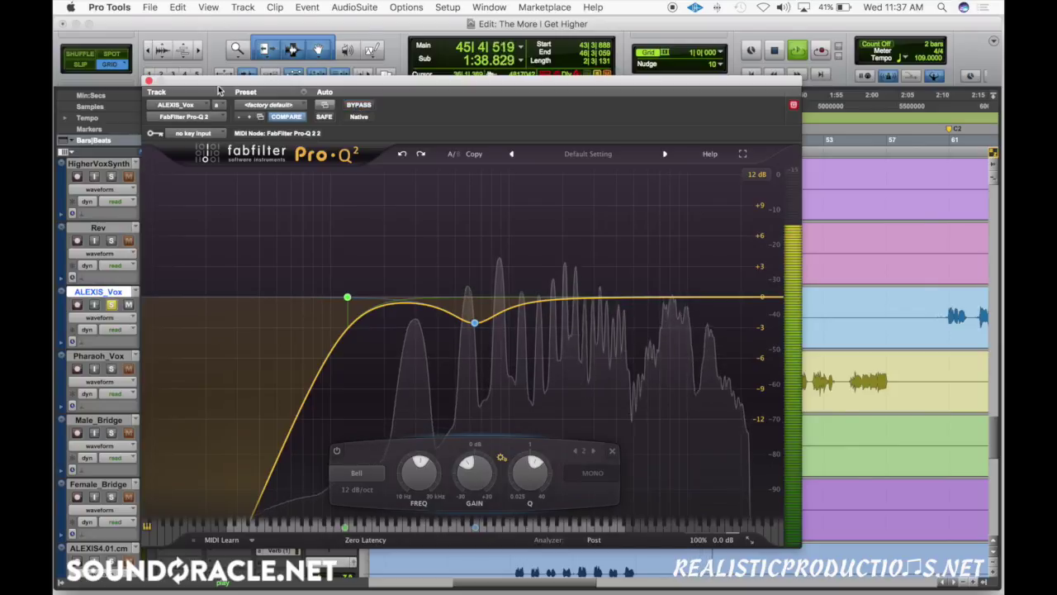
key("space")
Unsolo ALEXIS_Vox and compare its Pro-Q 2 active and bypassed on the V2 phrase in the full mix.
left_click_drag(267, 85, 384, 343)
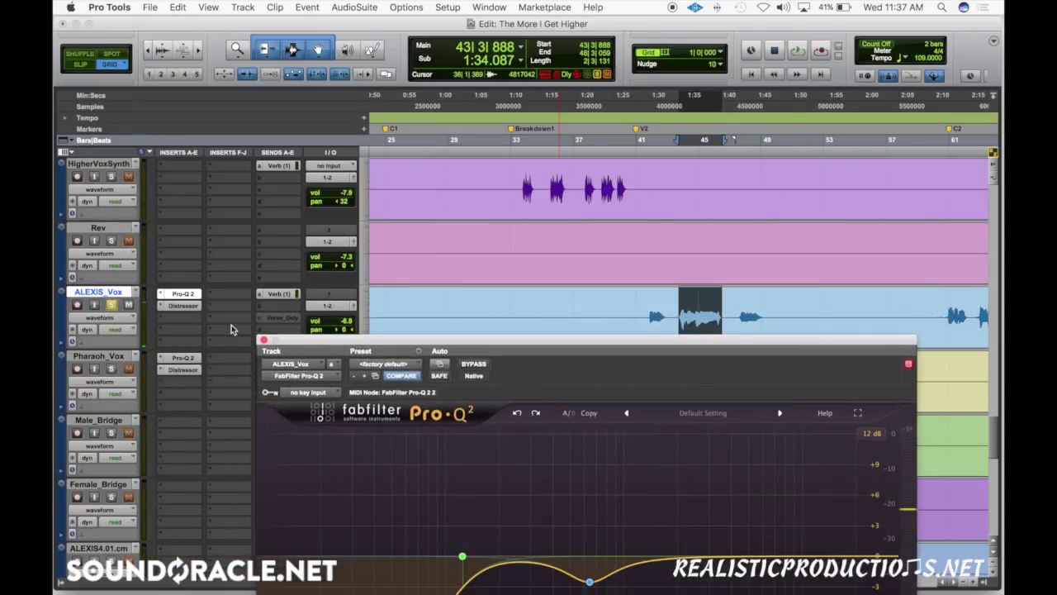
left_click(111, 305)
key("space")
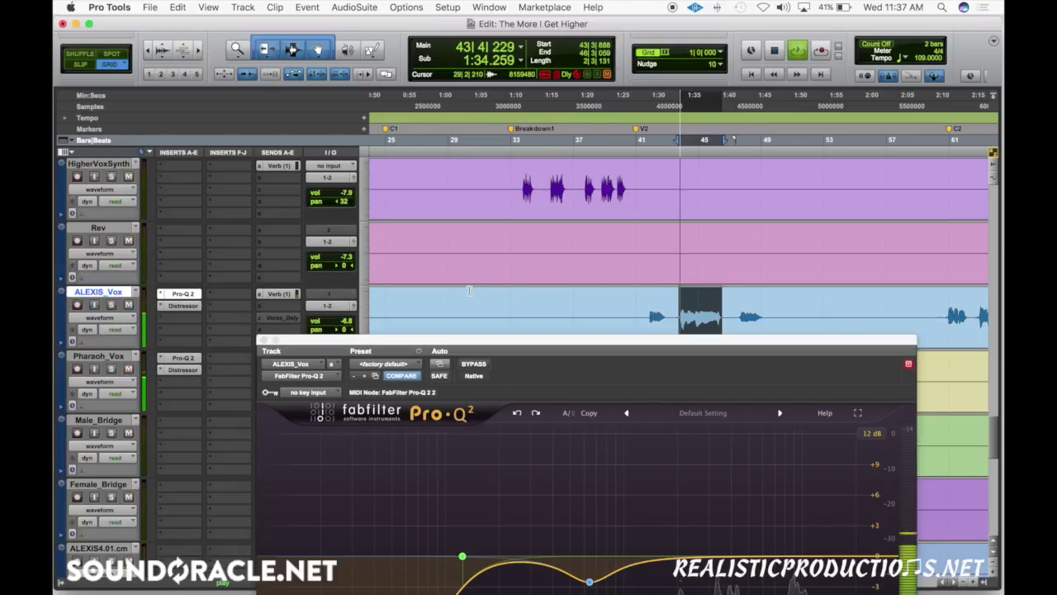
key("space")
left_click(474, 364)
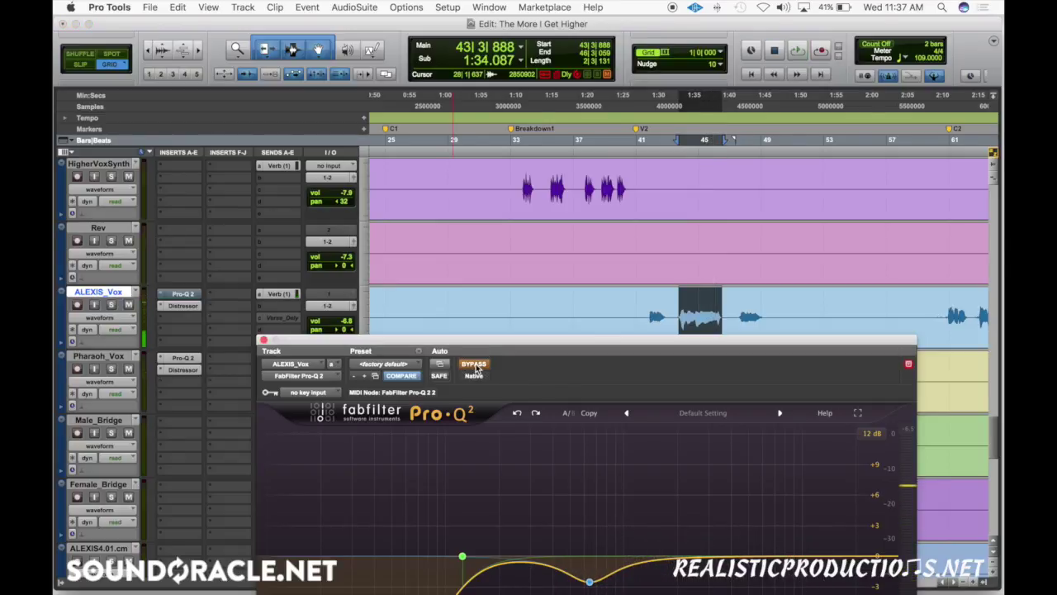
key("space")
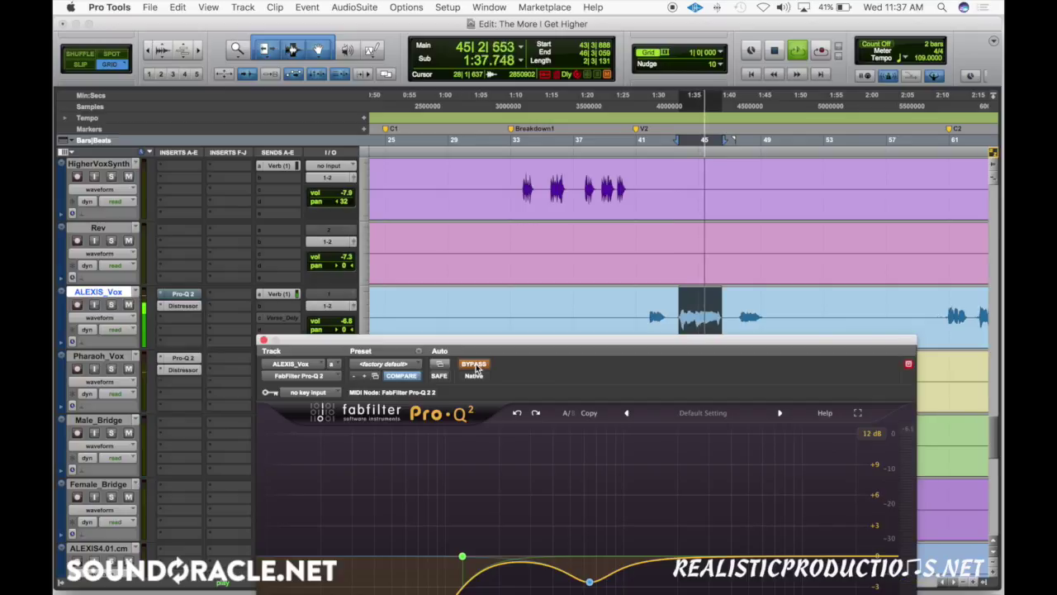
key("space")
key("space")
left_click(474, 365)
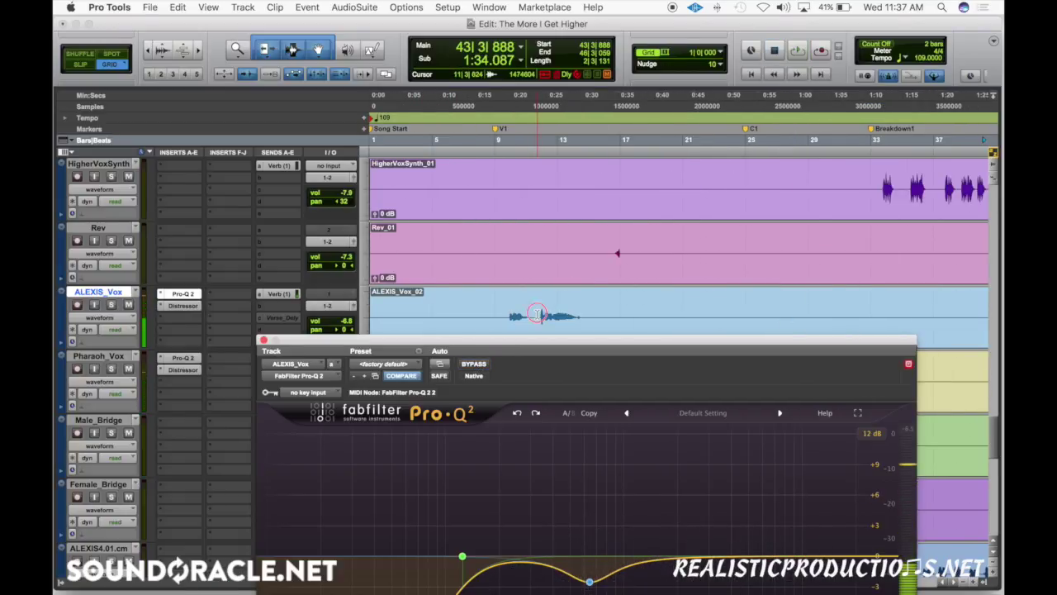
Play the V1 vocal phrase of ALEXIS_Vox from about bar 11 and compare the Pro-Q 2 with its bypassed sound.
left_click(538, 316)
key("space")
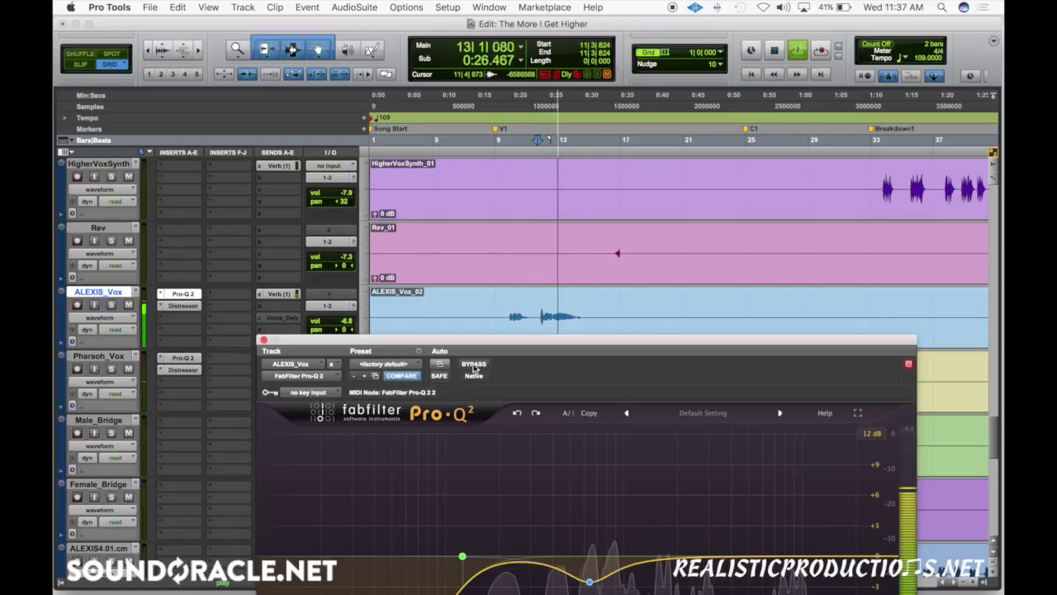
key("space")
key("space")
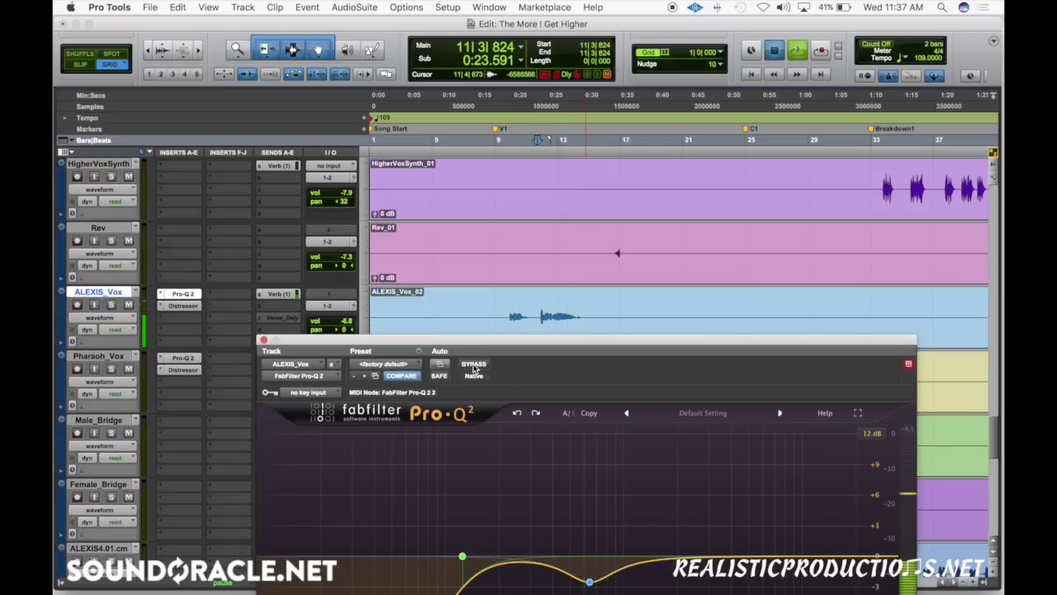
left_click(474, 365)
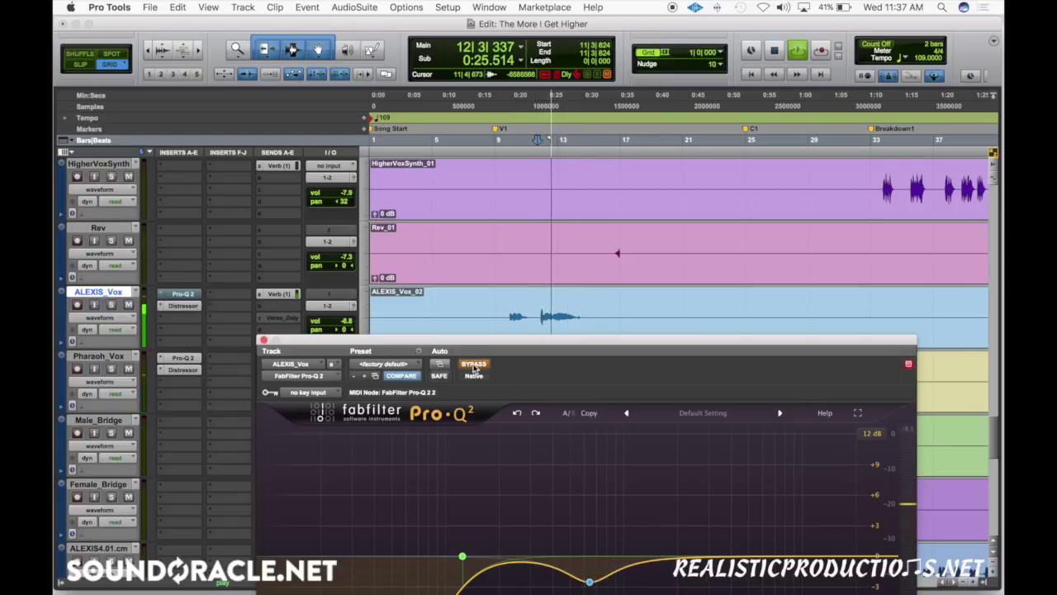
key("space")
left_click(474, 364)
Reselect the second V2 phrase of ALEXIS_Vox, from about bar 43 to bar 46, and solo the track.
scroll(850, 323, "right", 5)
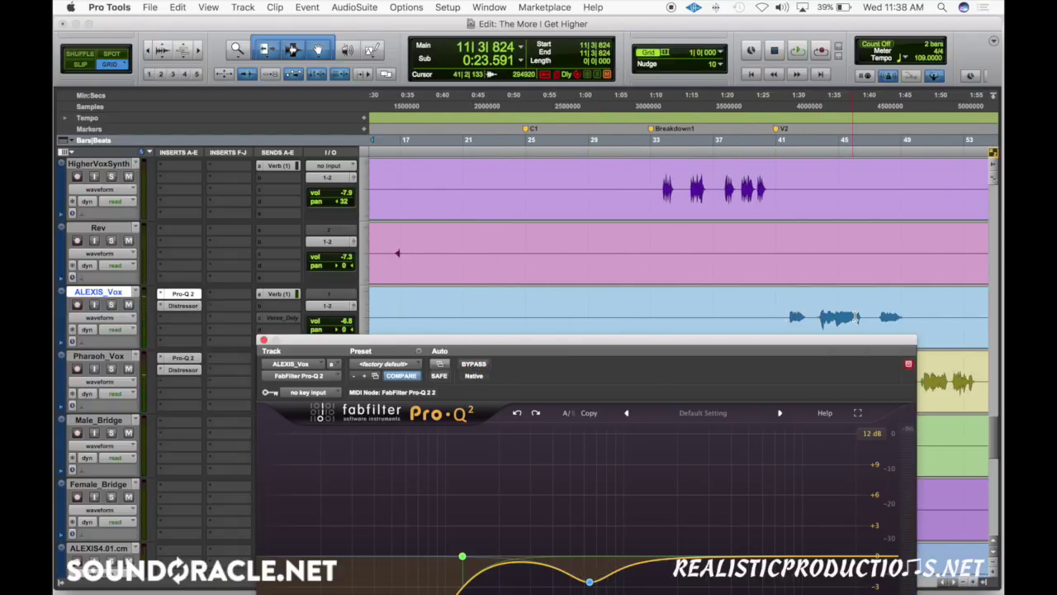
left_click_drag(820, 314, 861, 315)
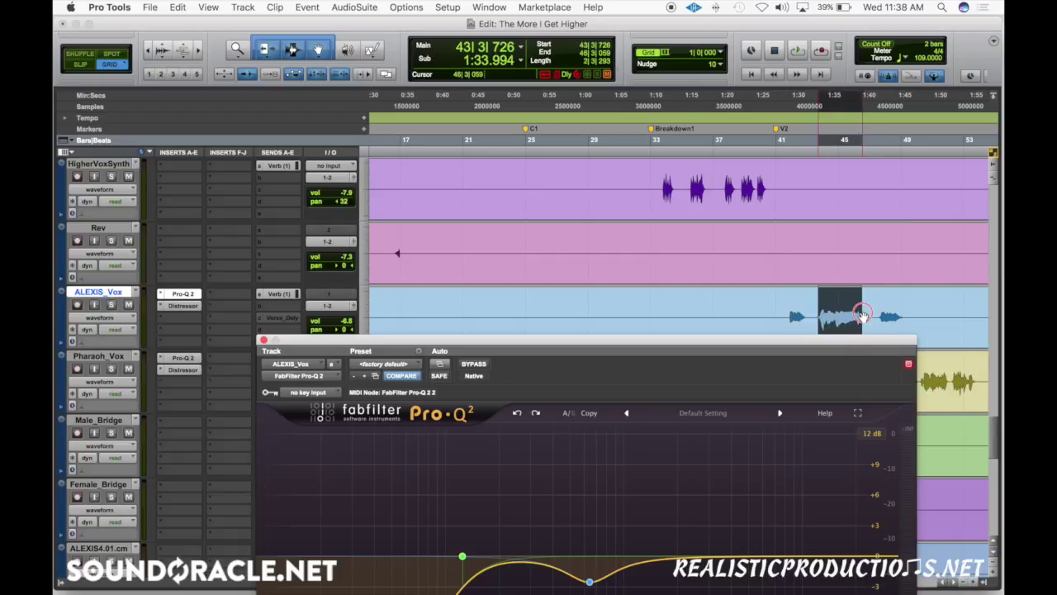
left_click(111, 305)
left_click_drag(641, 347, 600, 130)
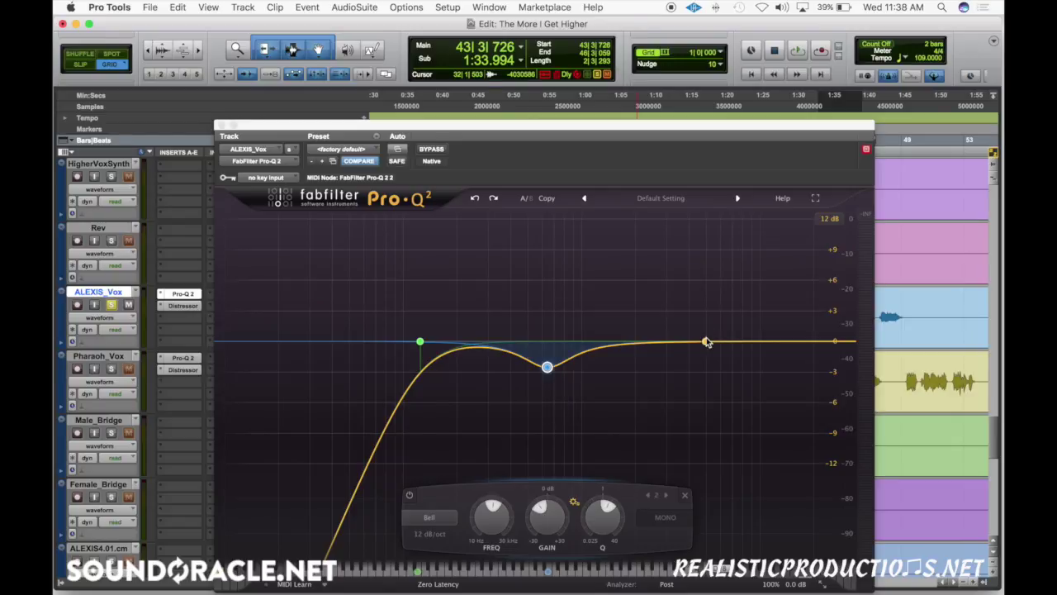
Add a narrow bell boost of about 2.8 dB near 4724 Hz to the ALEXIS_Vox Pro-Q 2.
left_click_drag(708, 342, 702, 319)
left_click_drag(704, 125, 547, 104)
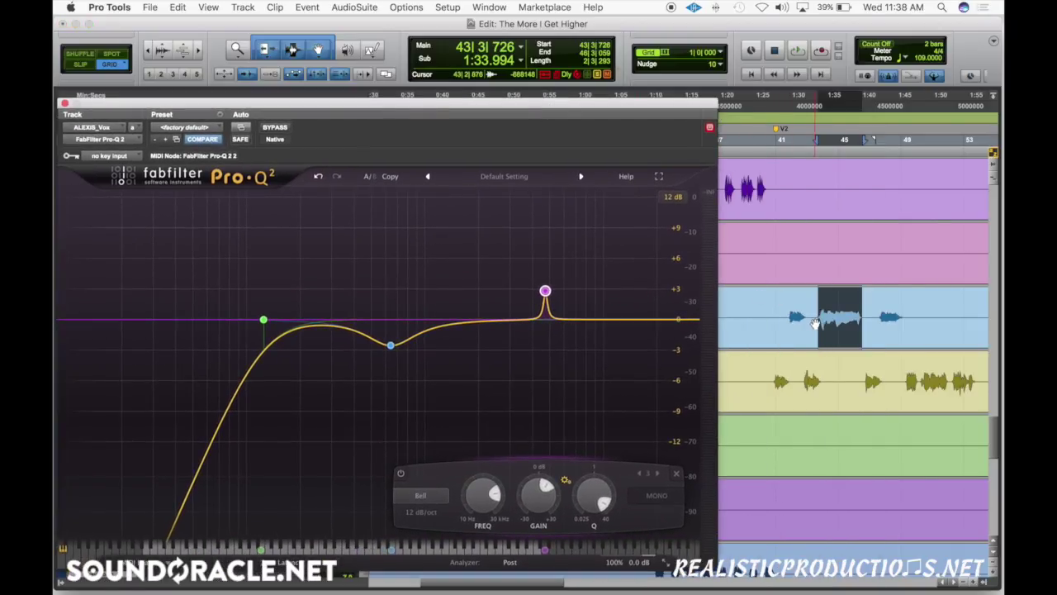
key("super+bracketright")
scroll(815, 323, "left", 3)
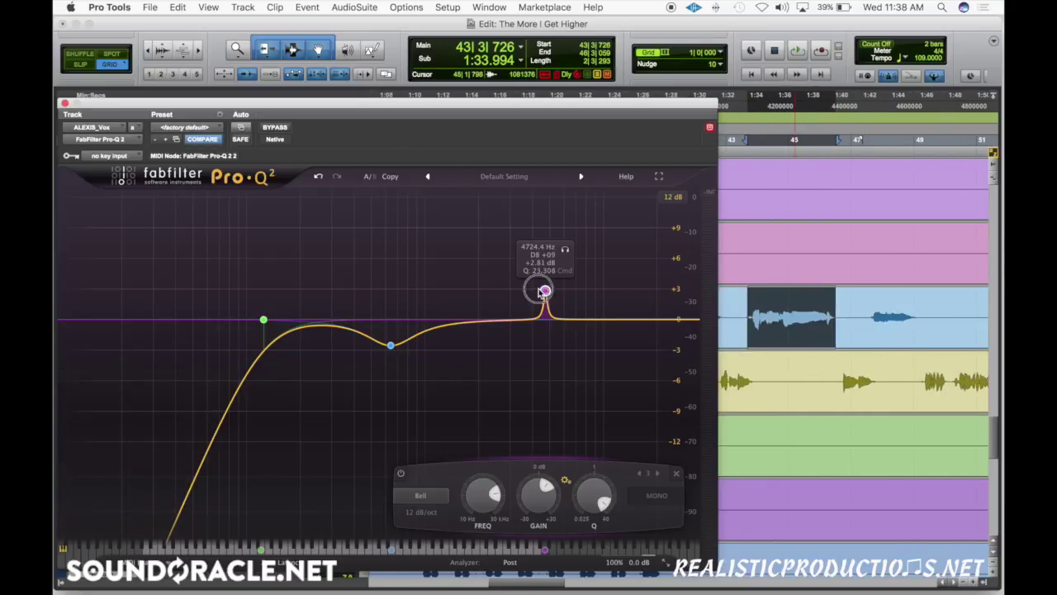
Move the narrow bell boost to about 2758 Hz, with about +3.9 dB gain and a Q of about 19.
left_click_drag(543, 291, 514, 286)
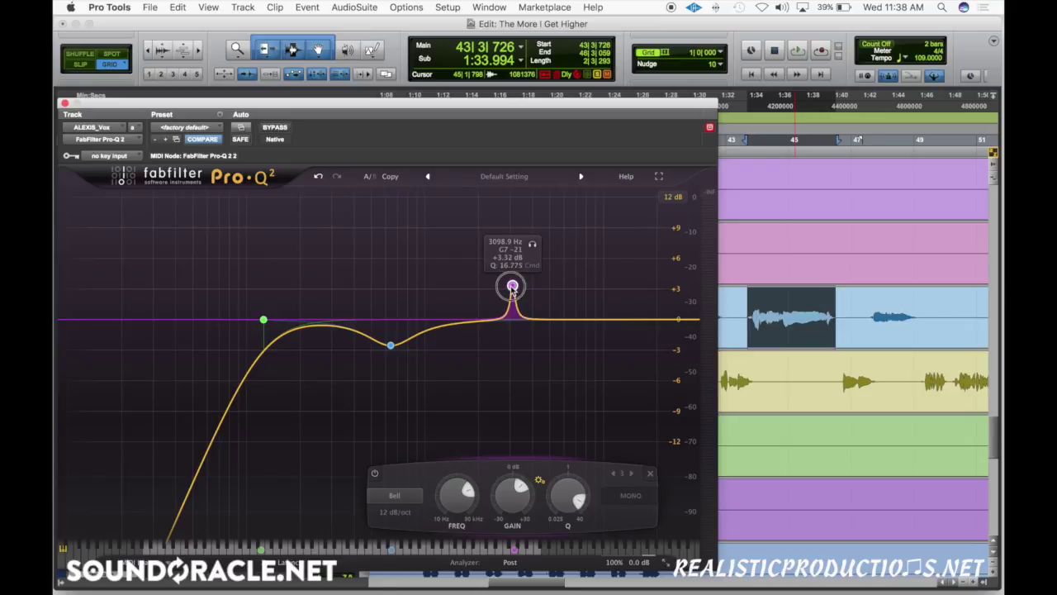
left_click_drag(512, 286, 500, 287)
scroll(500, 288, "up", 3)
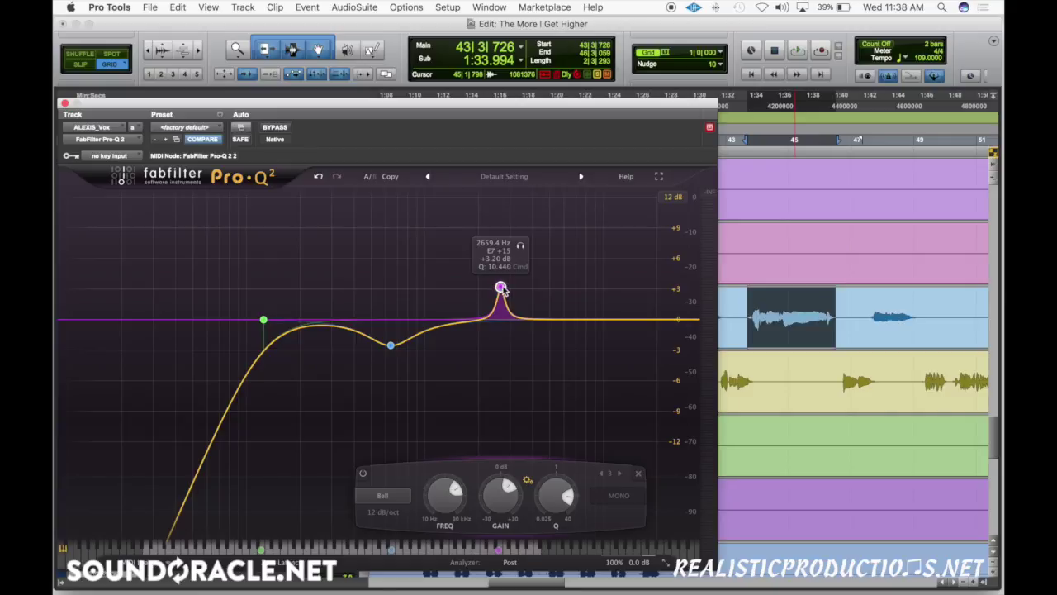
scroll(500, 290, "up", 5)
left_click_drag(500, 289, 504, 283)
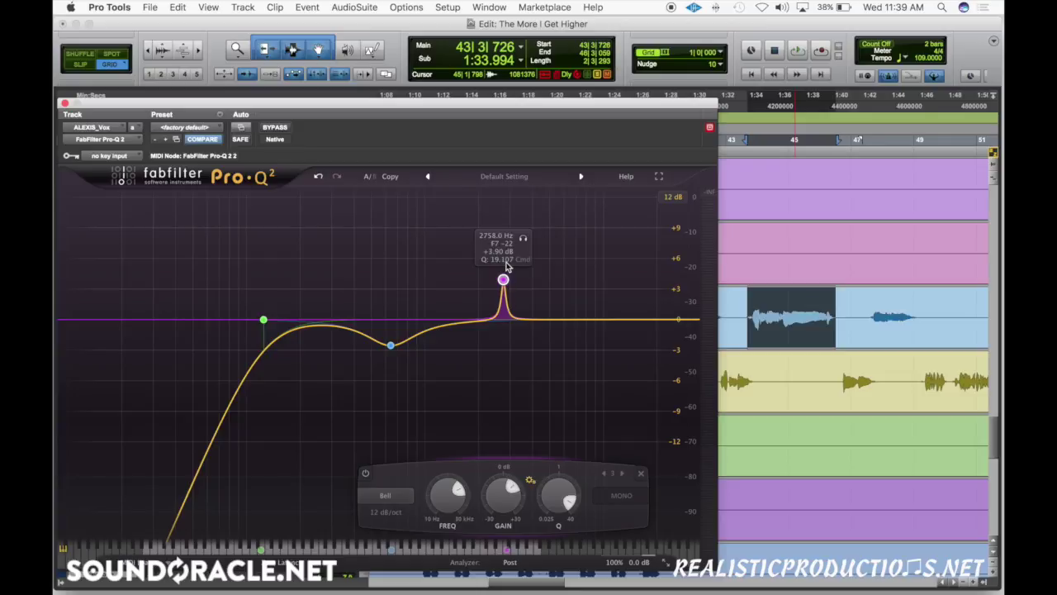
left_click_drag(497, 126, 519, 100)
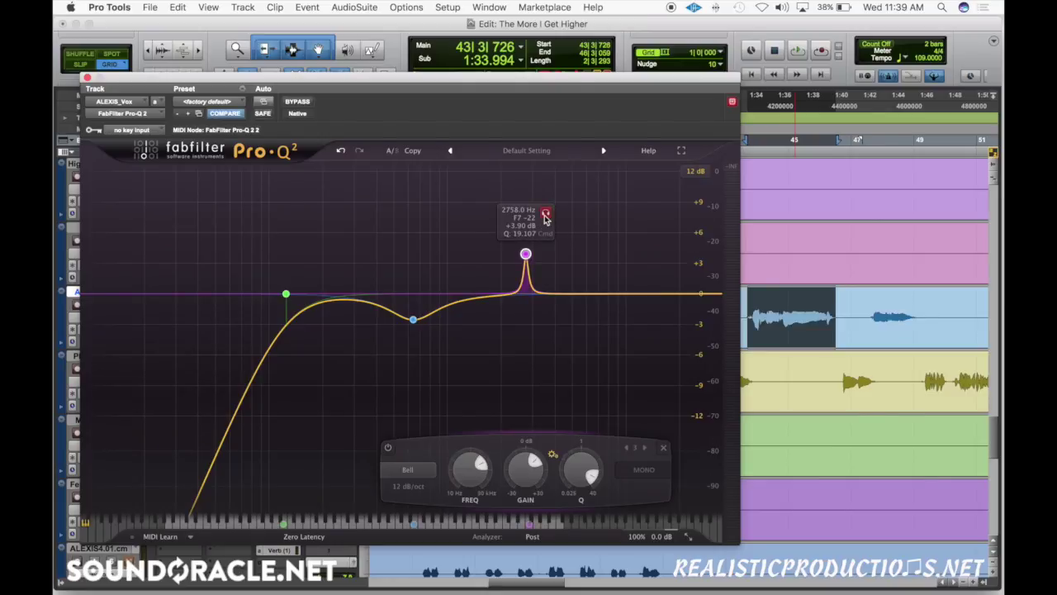
Raise the narrow bell boost to about +8.4 dB near 2779 Hz, with a Q of about 21, while the phrase plays.
key("space")
left_click_drag(525, 253, 526, 207)
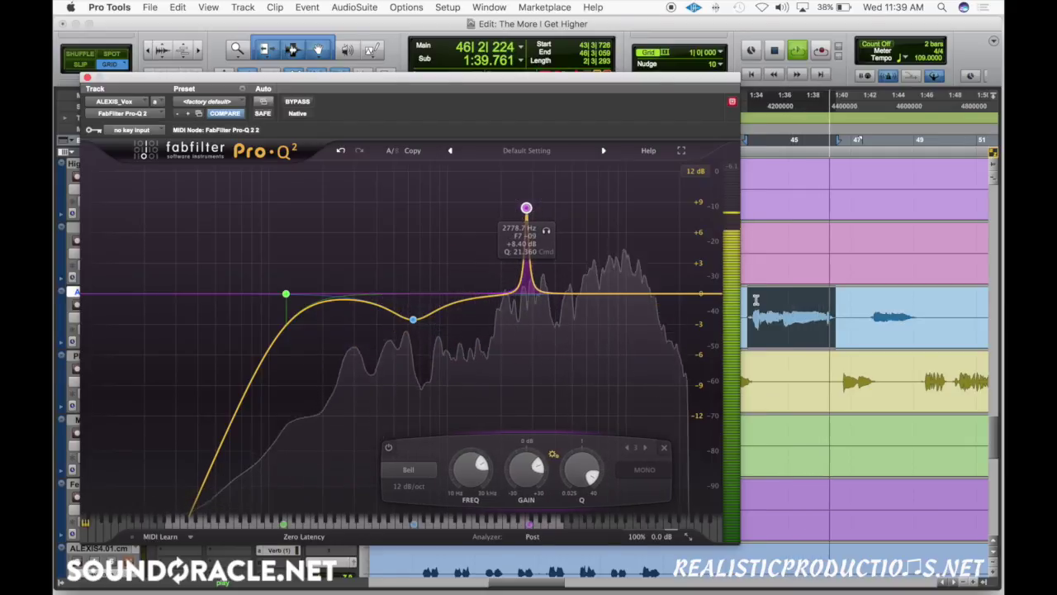
key("space")
Place the edit cursor at about 45|3|902 in the ALEXIS_Vox phrase and move the Pro-Q 2 window clear of the waveform.
left_click(811, 314)
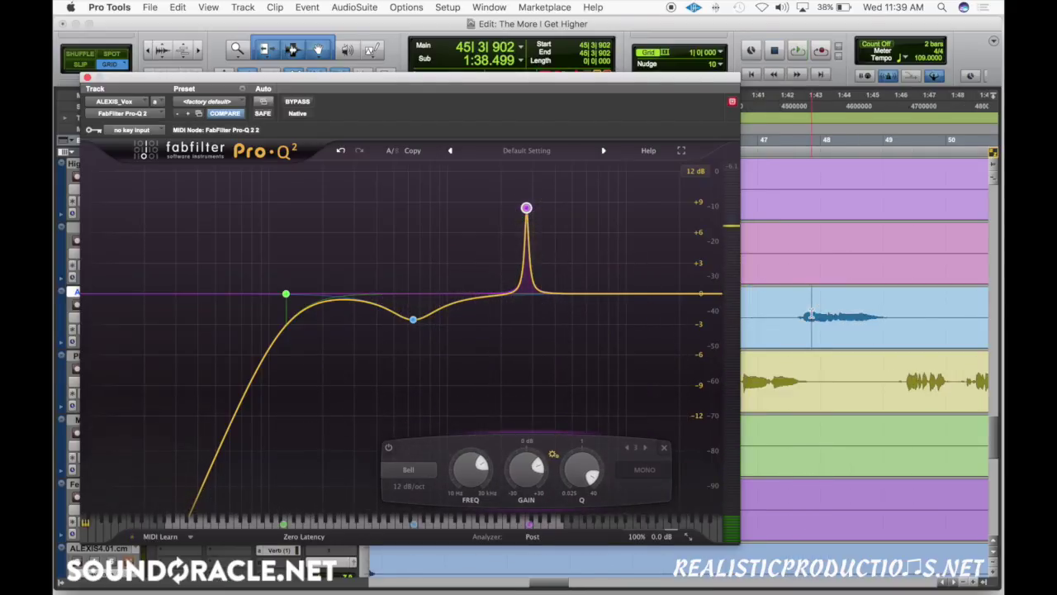
key("r")
key("space")
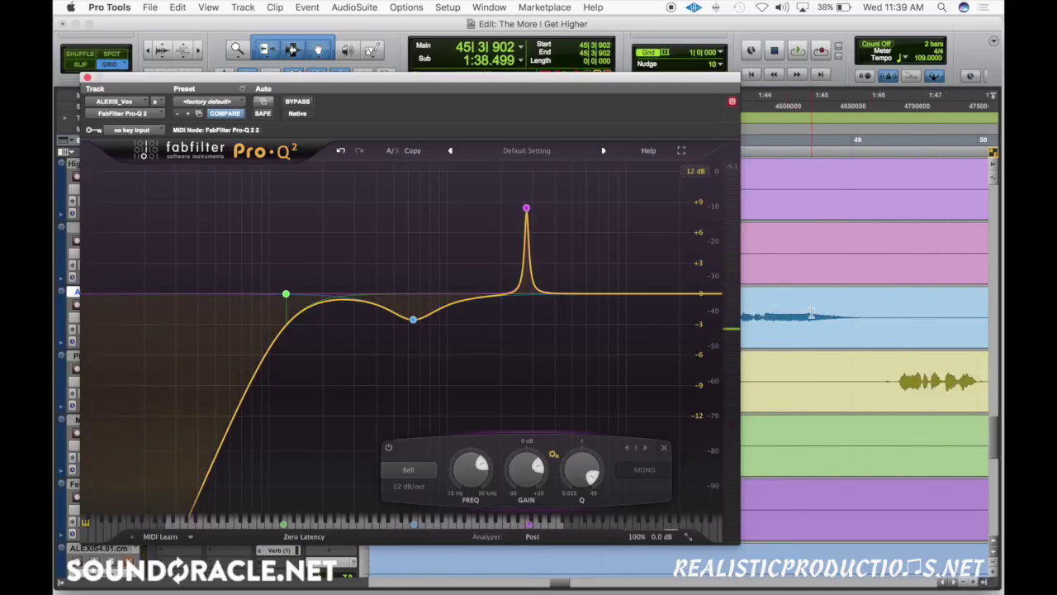
key("r")
key("r")
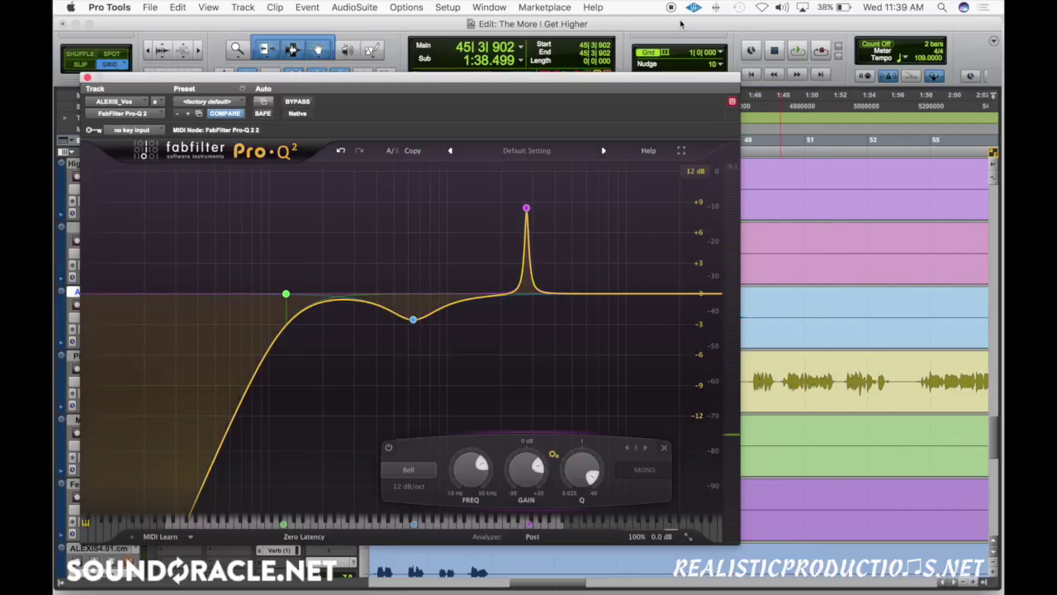
left_click_drag(649, 82, 425, 89)
key("super+bracketright")
key("super+bracketright")
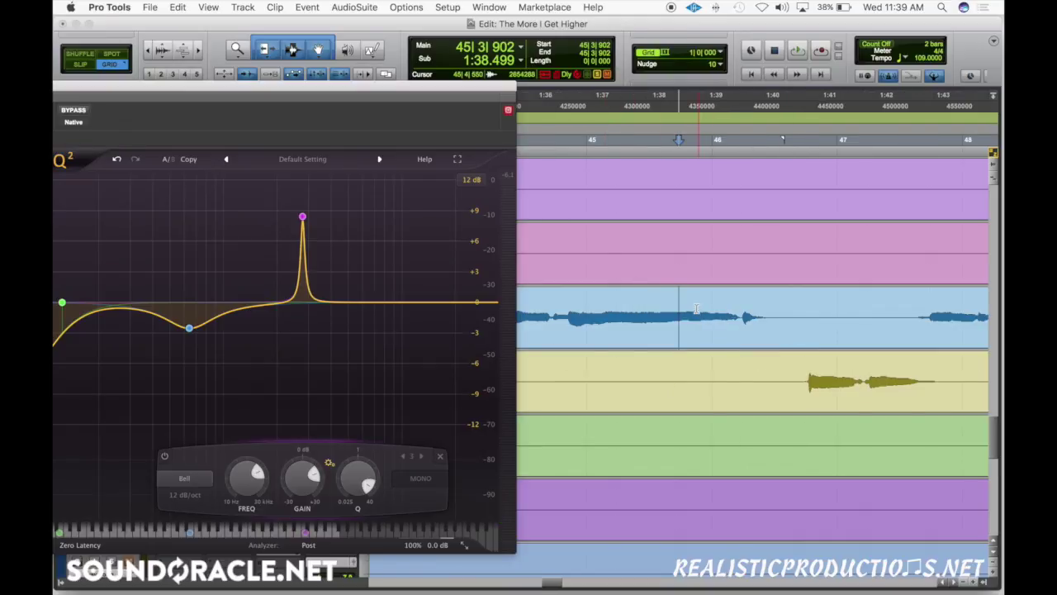
Audition the end of the V2 phrase from about 45|3 and 46|1 with the narrow boost active.
key("space")
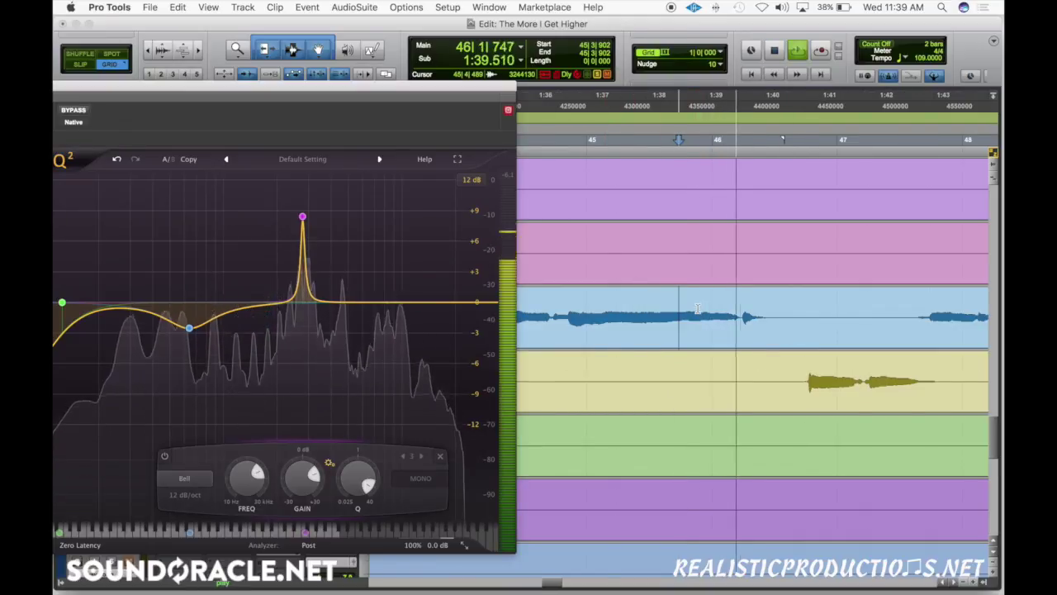
key("space")
left_click(715, 312)
key("space")
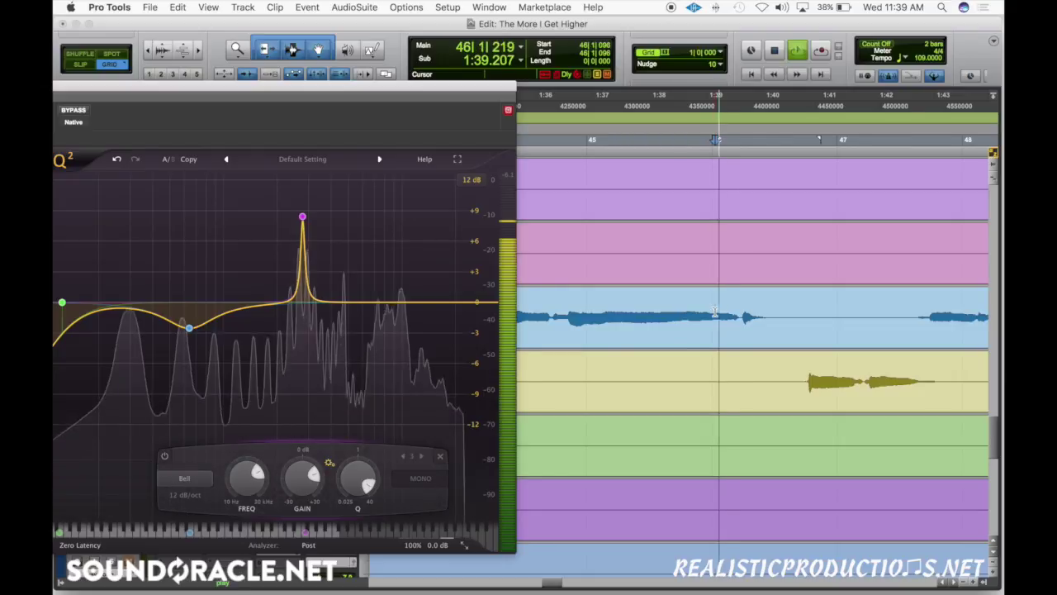
key("space")
Select the phrase's tail from about 45|4 to 46|1 and move the narrow bell boost to about 2920 Hz.
left_click_drag(690, 310, 739, 304)
key("space")
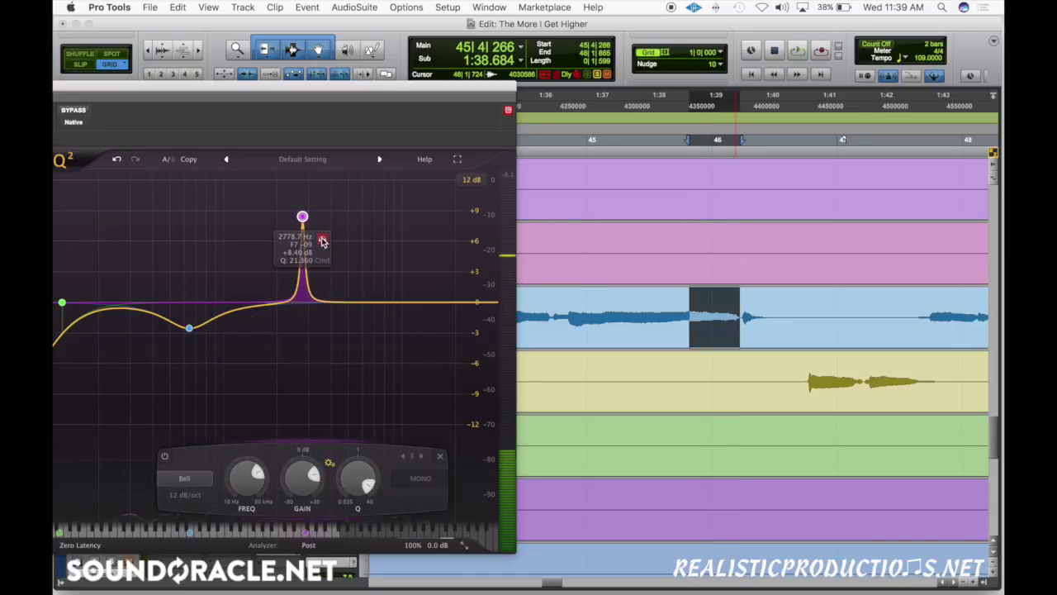
left_click_drag(323, 240, 328, 239)
key("space")
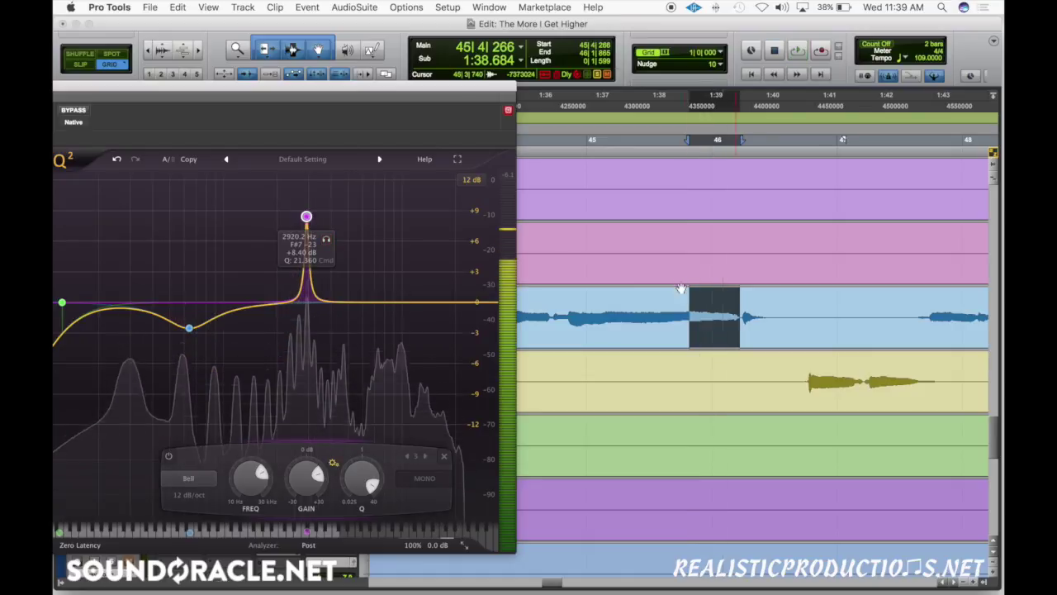
Play ALEXIS_Vox from about 45|2|789 and compare the boosted Pro-Q 2 with its bypassed sound.
left_click(643, 303)
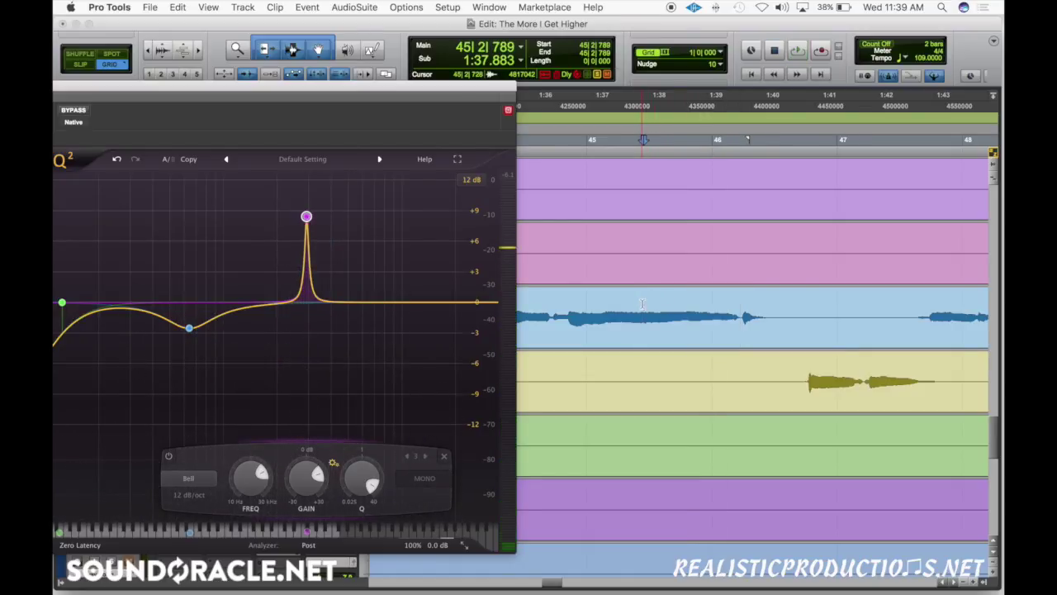
key("space")
left_click(72, 110)
key("space")
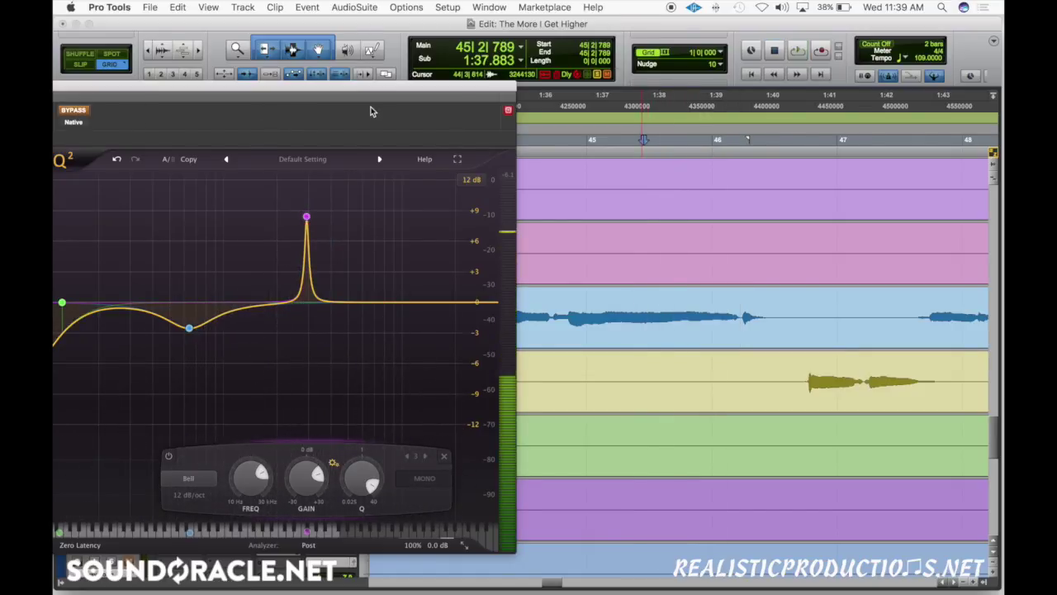
key("space")
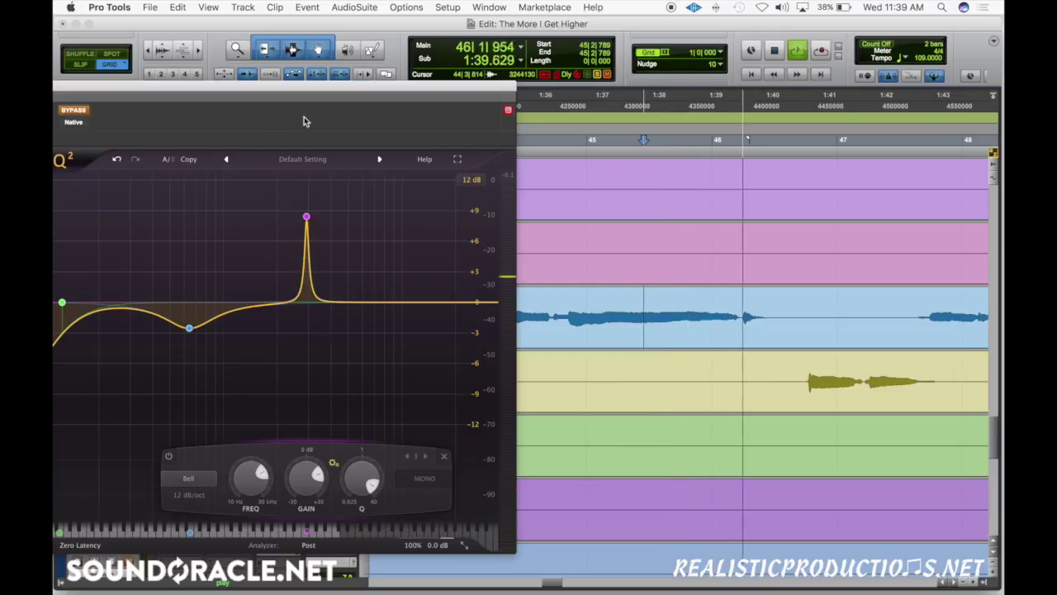
key("space")
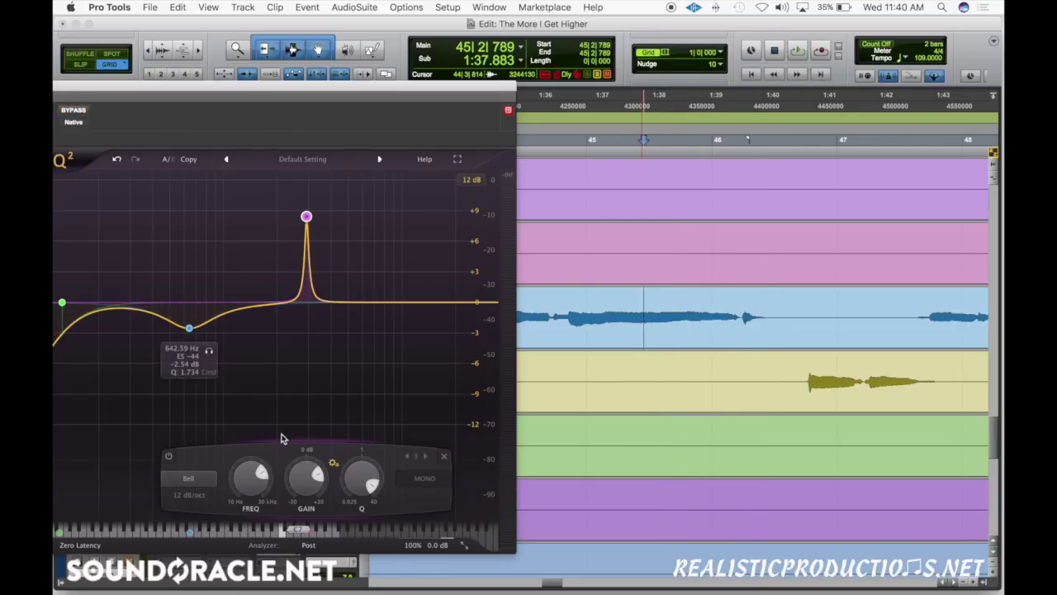
key("space")
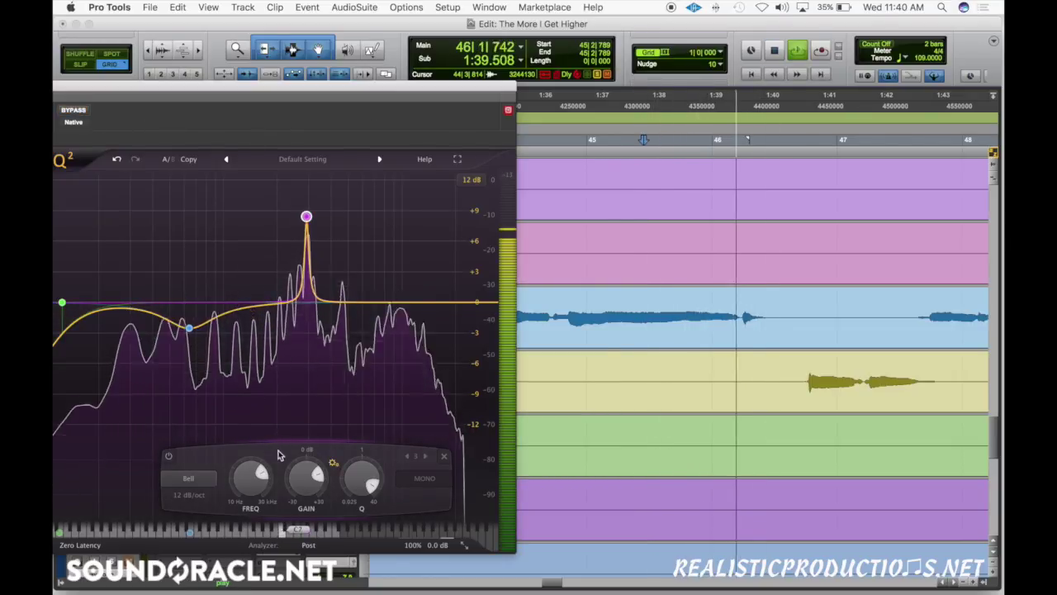
key("space")
Turn the 2920 Hz bell into a cut of about 1.2 dB and listen to the phrase.
left_click_drag(303, 478, 302, 485)
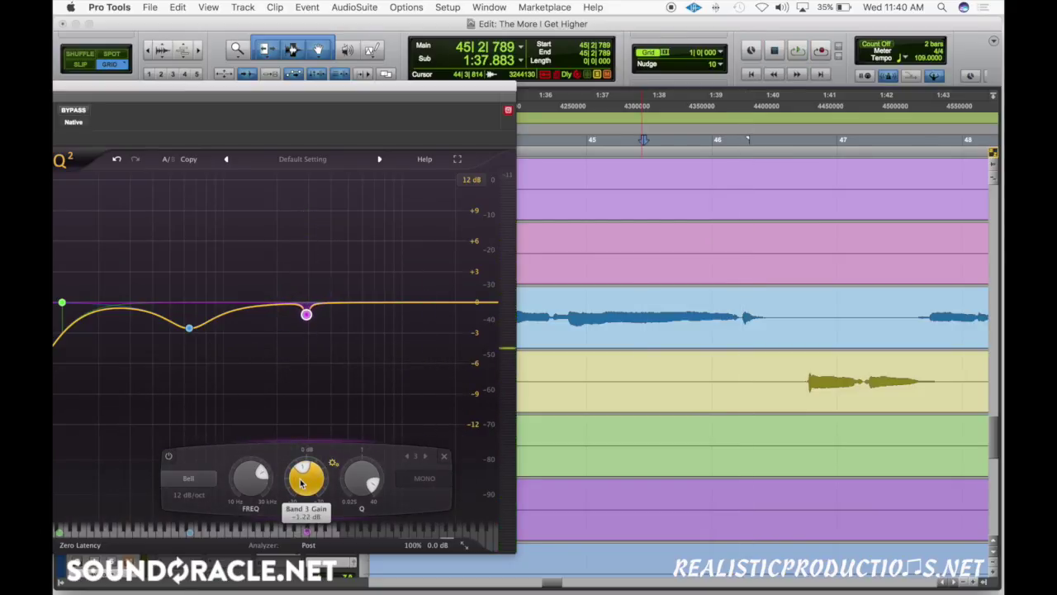
left_click_drag(300, 482, 301, 484)
left_click_drag(311, 98, 313, 89)
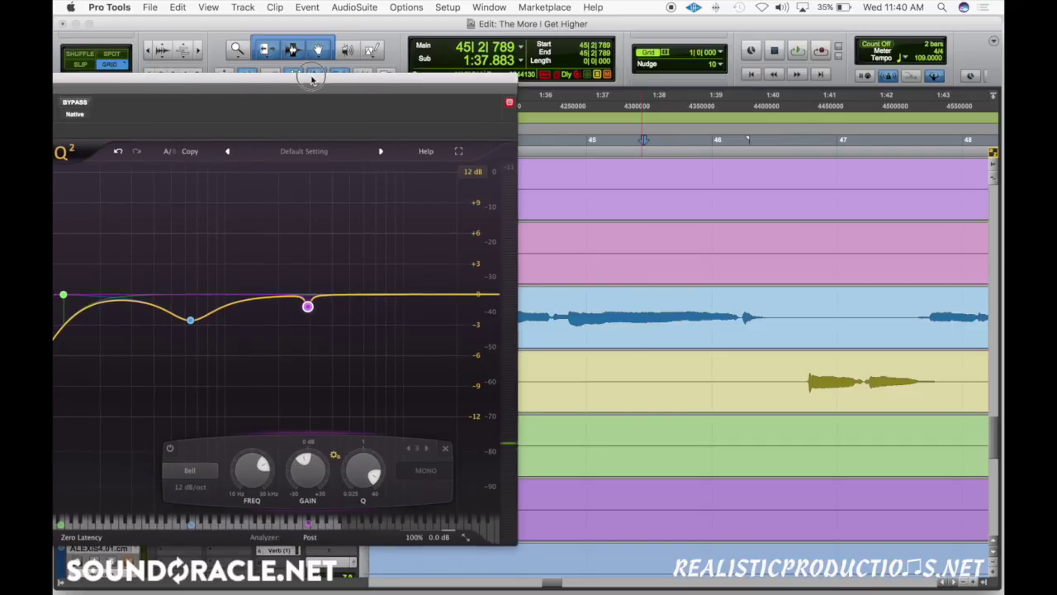
key("space")
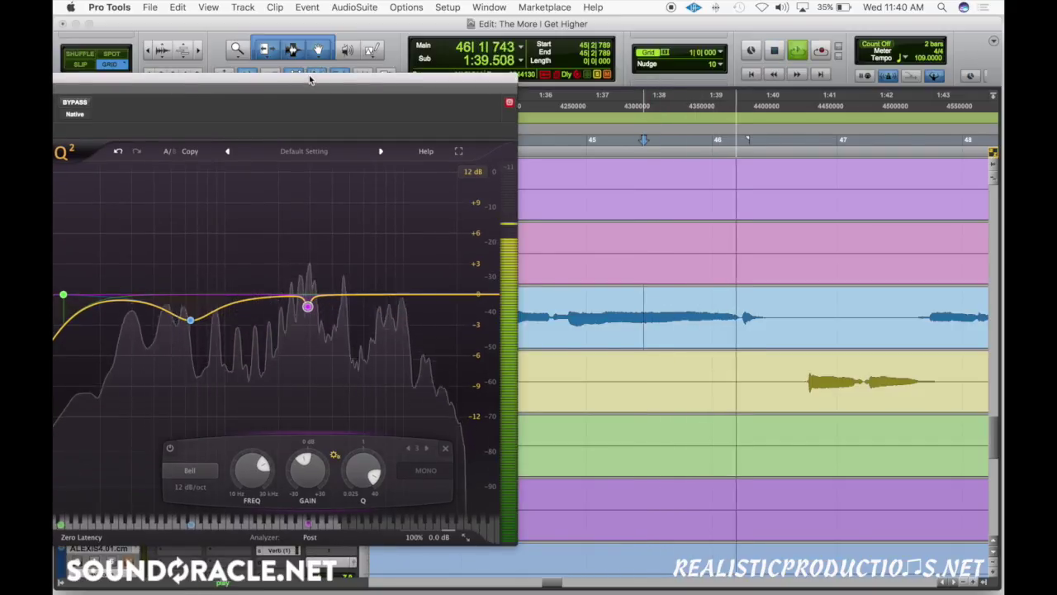
key("space")
Lower the low cut frequency of the ALEXIS_Vox Pro-Q 2 to about 105 Hz during playback.
left_click_drag(512, 90, 514, 90)
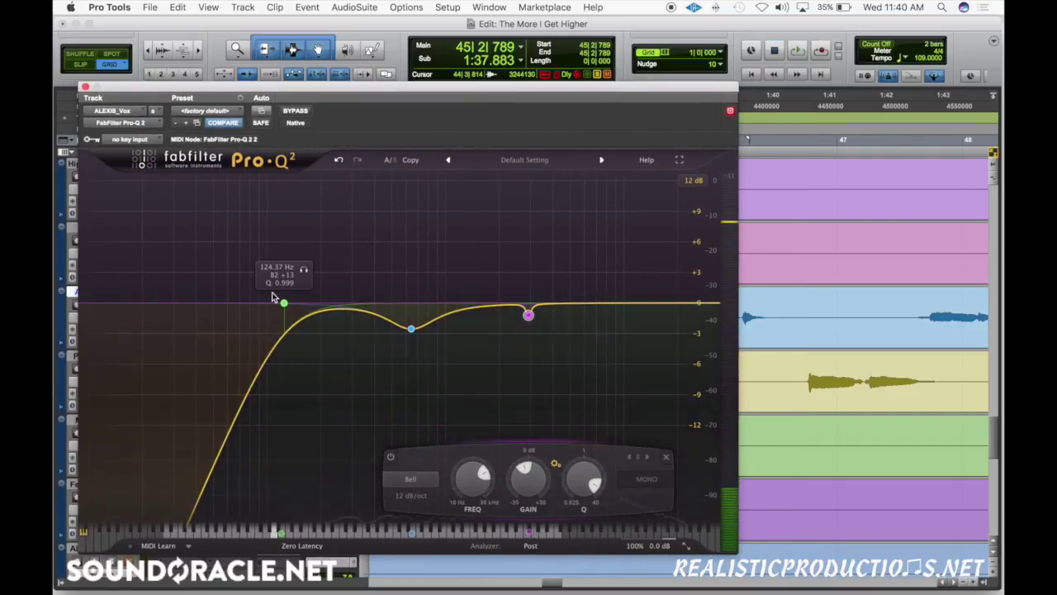
key("space")
left_click_drag(283, 304, 271, 303)
key("space")
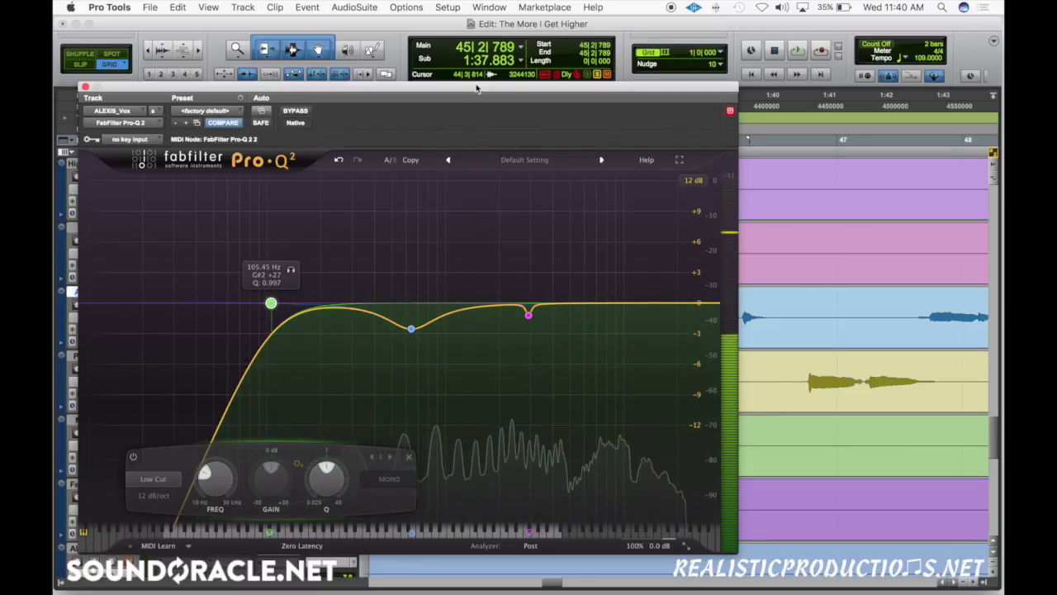
Select the second V1 phrase of ALEXIS_Vox, from about 11|4 to 14|3, with the Pro-Q 2 window kept at hand.
left_click_drag(471, 85, 510, 421)
scroll(550, 280, "down", 3)
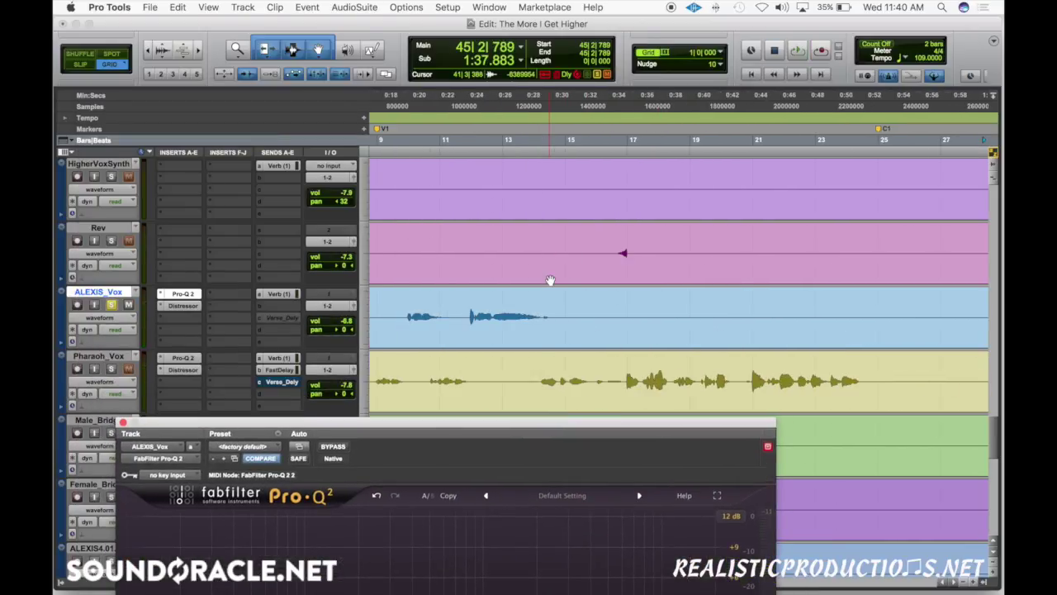
scroll(542, 287, "left", 2)
left_click_drag(517, 308, 593, 313)
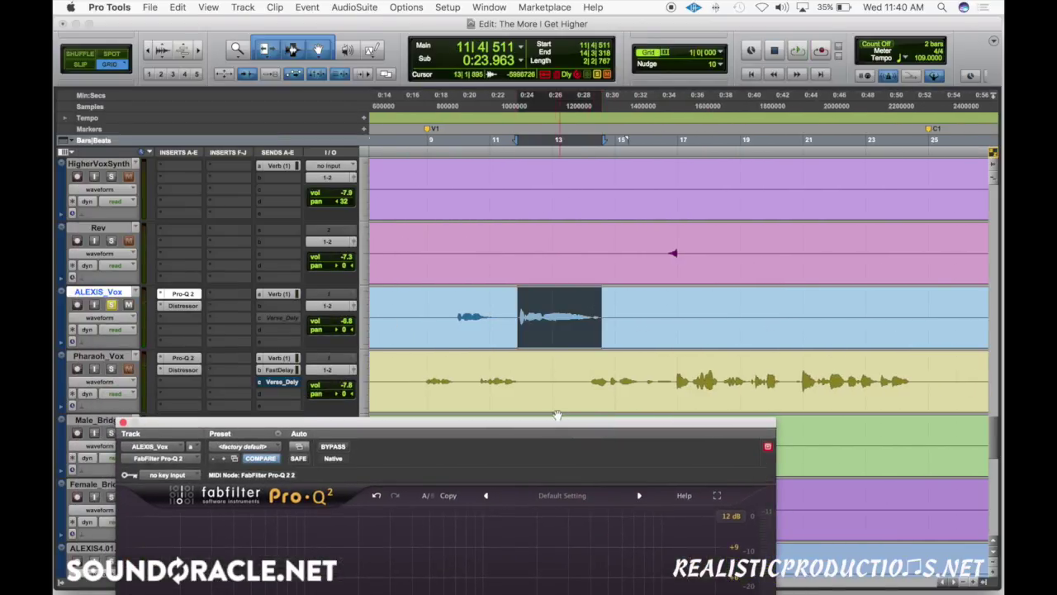
left_click_drag(564, 430, 626, 165)
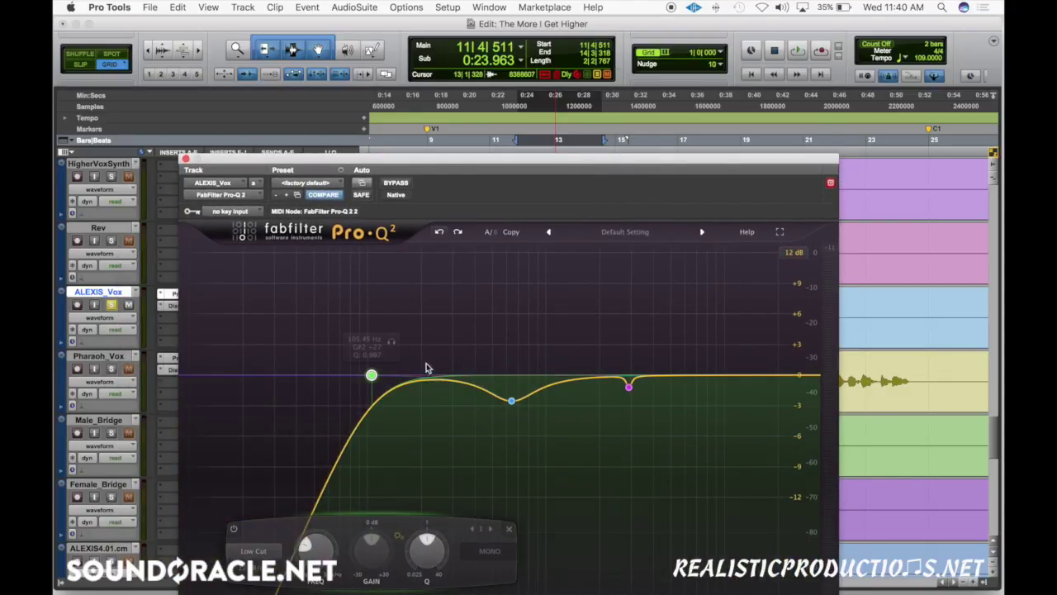
Try a narrow low-mid bell band with a cut of about 1.4 dB between the low cut and existing dip, and delete it.
left_click_drag(430, 369, 434, 308)
scroll(423, 347, "up", 5)
key("space")
key("space")
left_click(454, 269)
left_click_drag(454, 270, 453, 288)
key("space")
left_click_drag(434, 537, 434, 554)
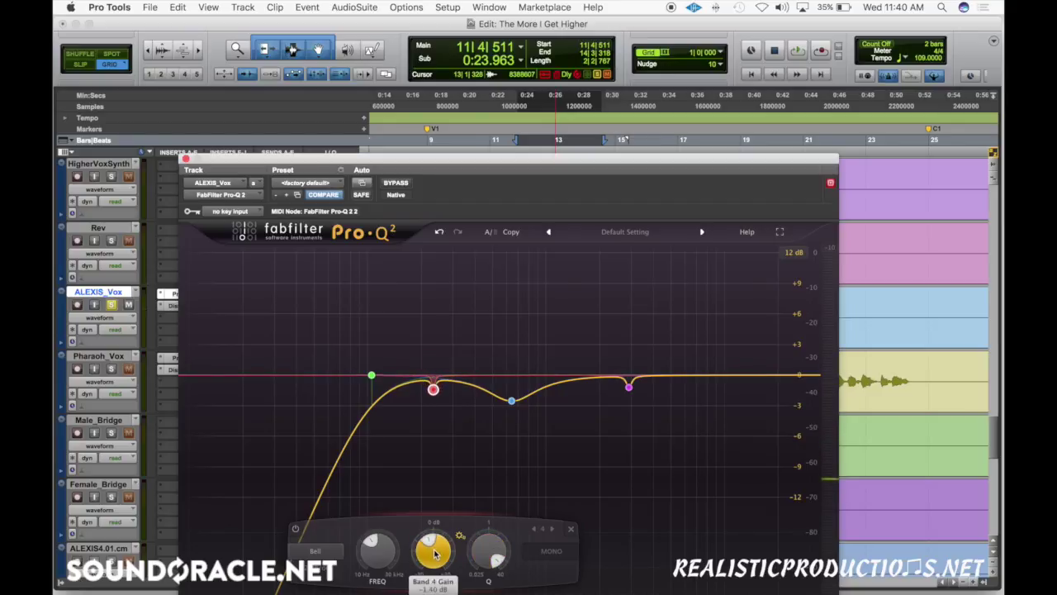
right_click(434, 393)
left_click(463, 447)
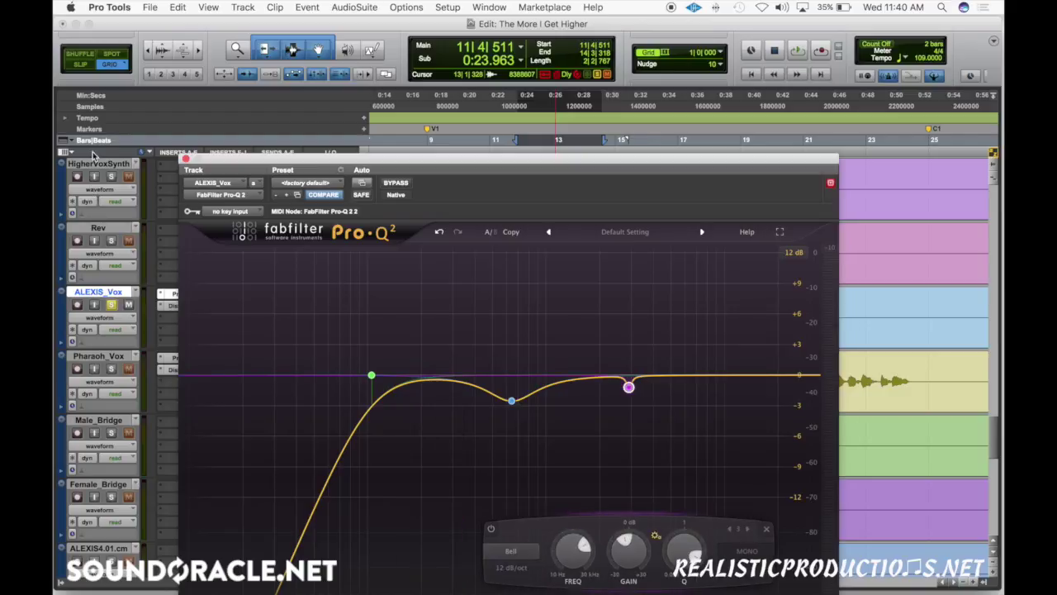
Close the Pro-Q 2 and insert FabFilter Pro-MB (mono) after the Distressor on ALEXIS_Vox.
left_click(186, 159)
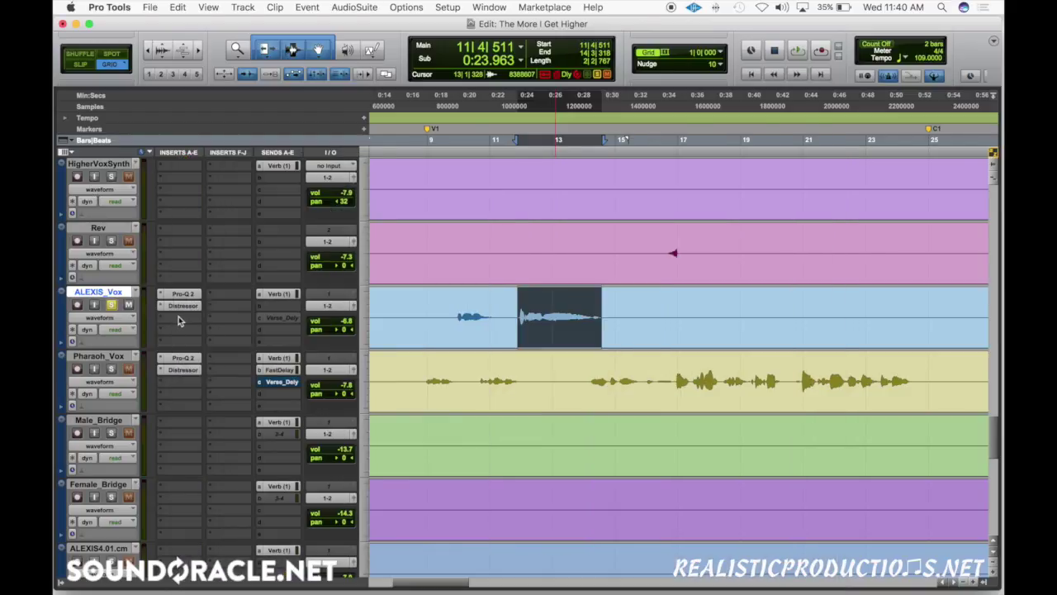
left_click(180, 321)
mouse_move(211, 379)
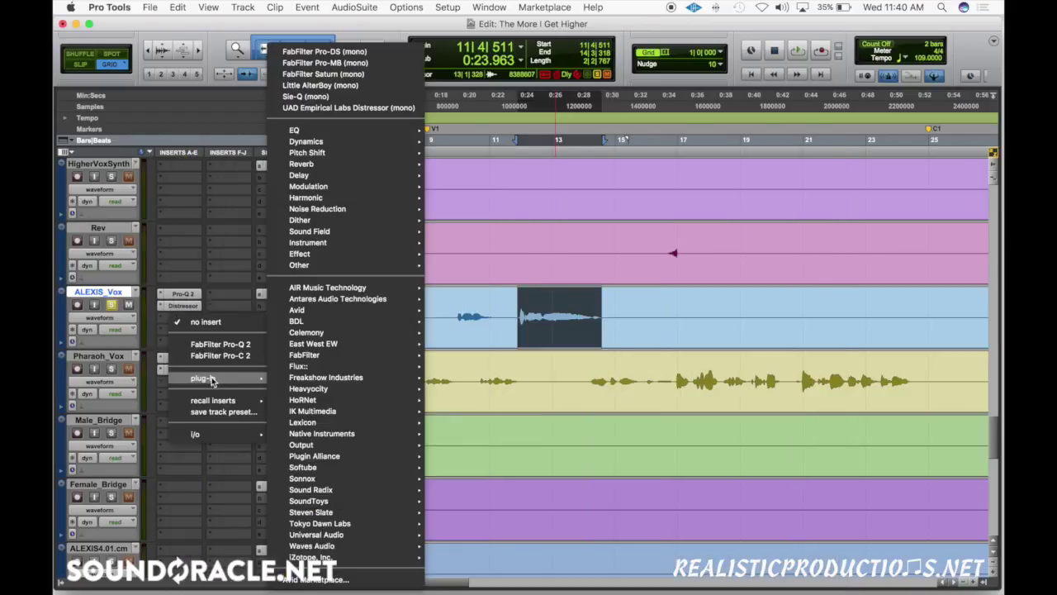
left_click(377, 74)
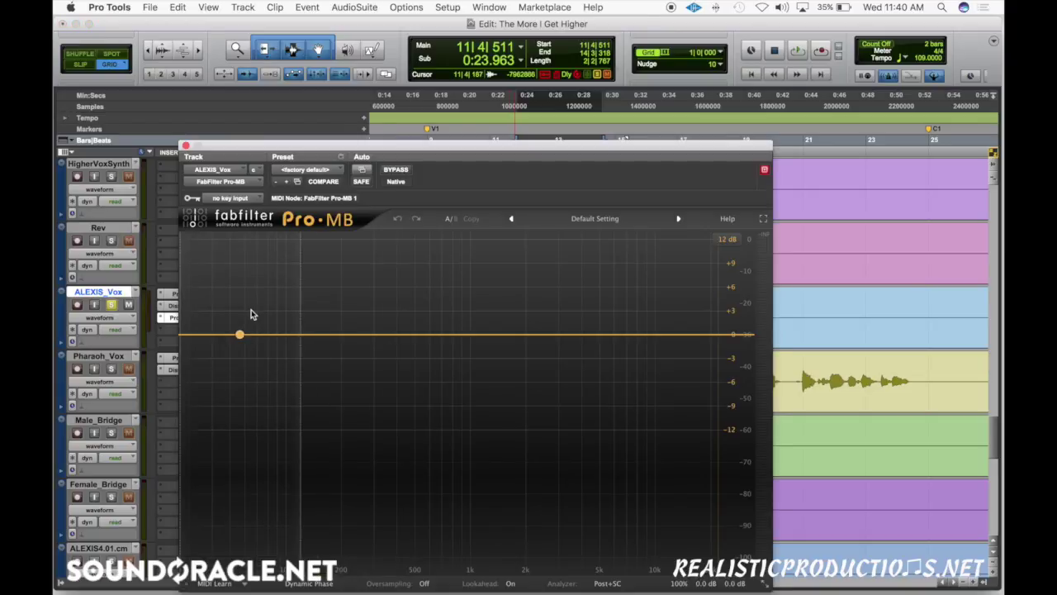
Add a compression band in the Pro-MB low mids and centre it near 340 Hz while the phrase plays.
left_click(363, 335)
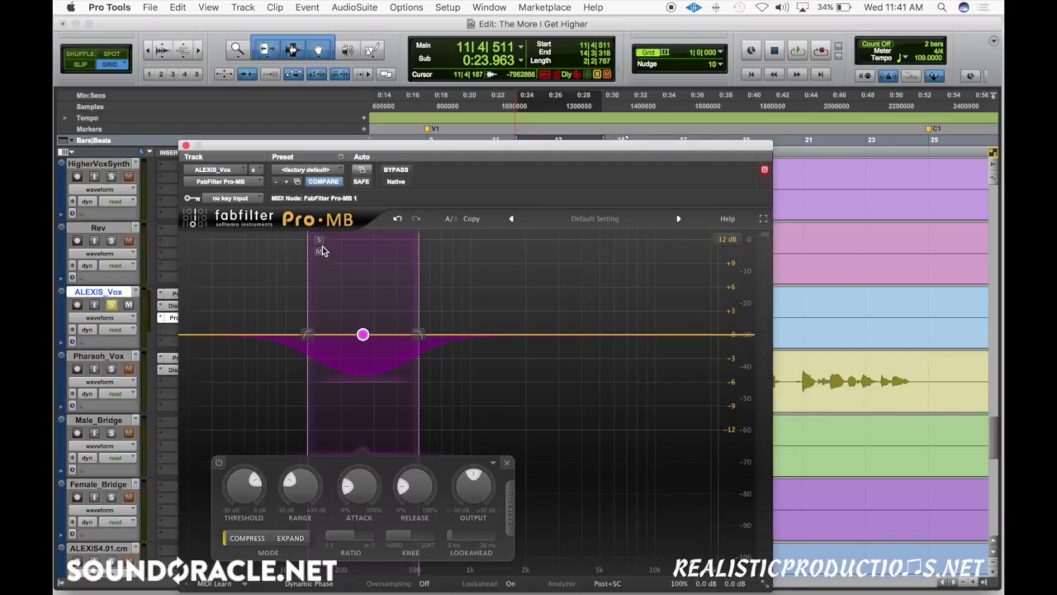
key("space")
left_click_drag(362, 335, 385, 334)
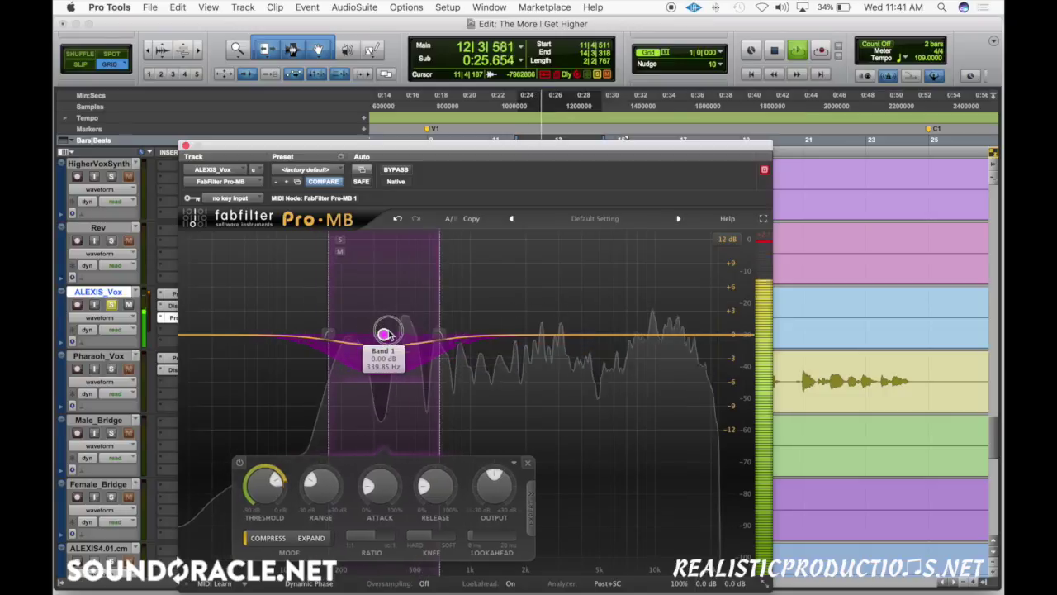
key("space")
Solo the Pro-MB band, try its centre at about 320 Hz, return it to about 340 Hz, and unsolo it.
left_click(340, 239)
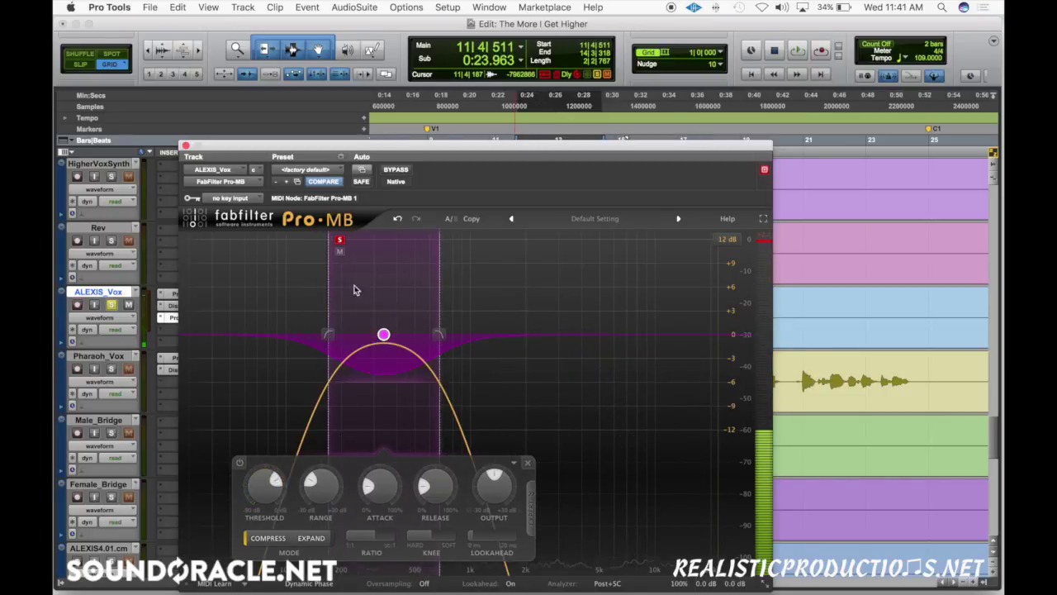
left_click_drag(383, 335, 378, 336)
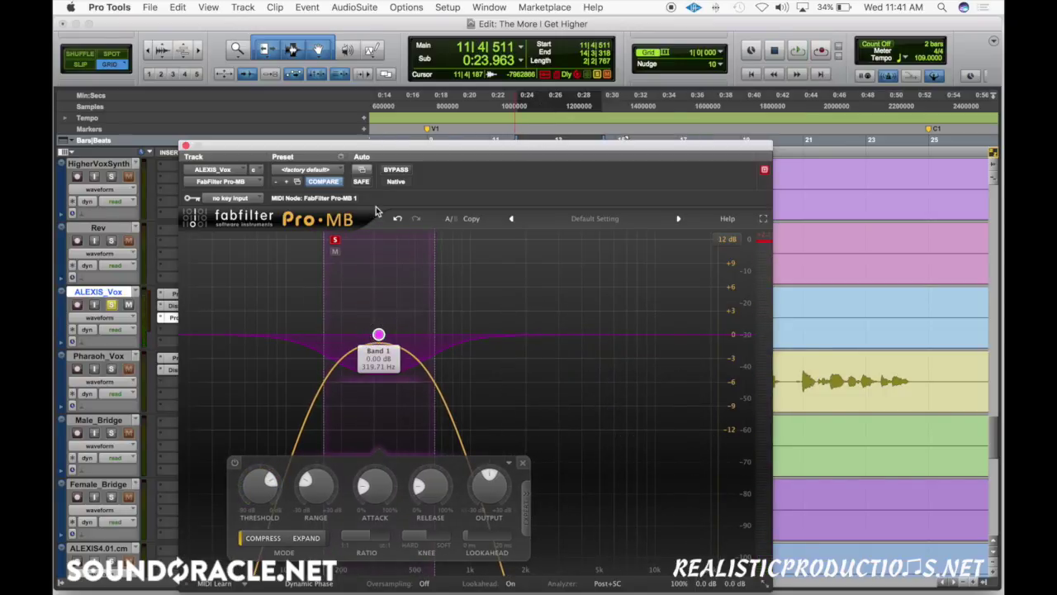
key("space")
left_click_drag(378, 334, 385, 333)
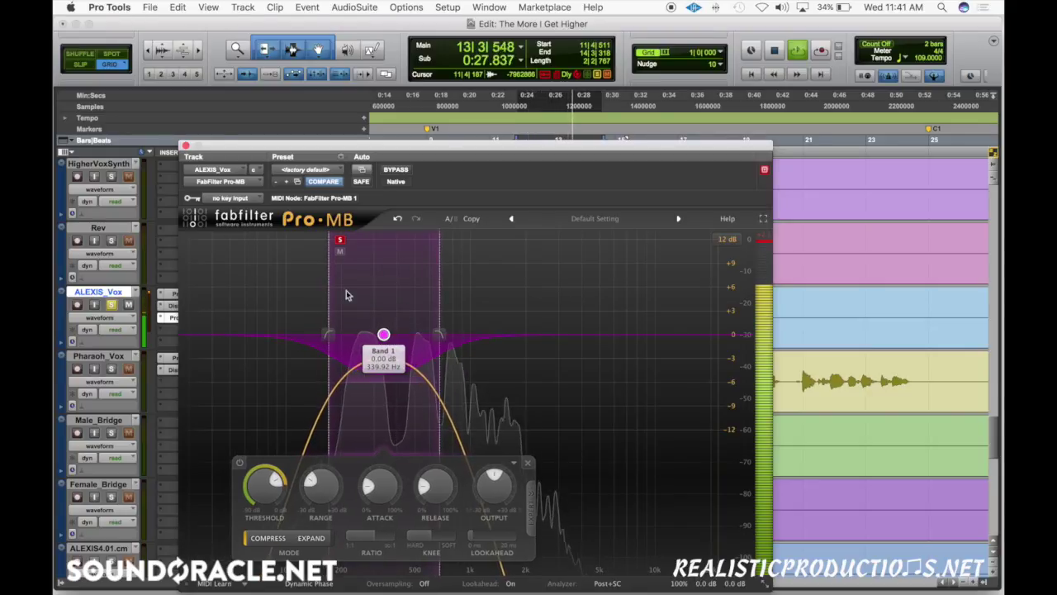
left_click(340, 242)
key("space")
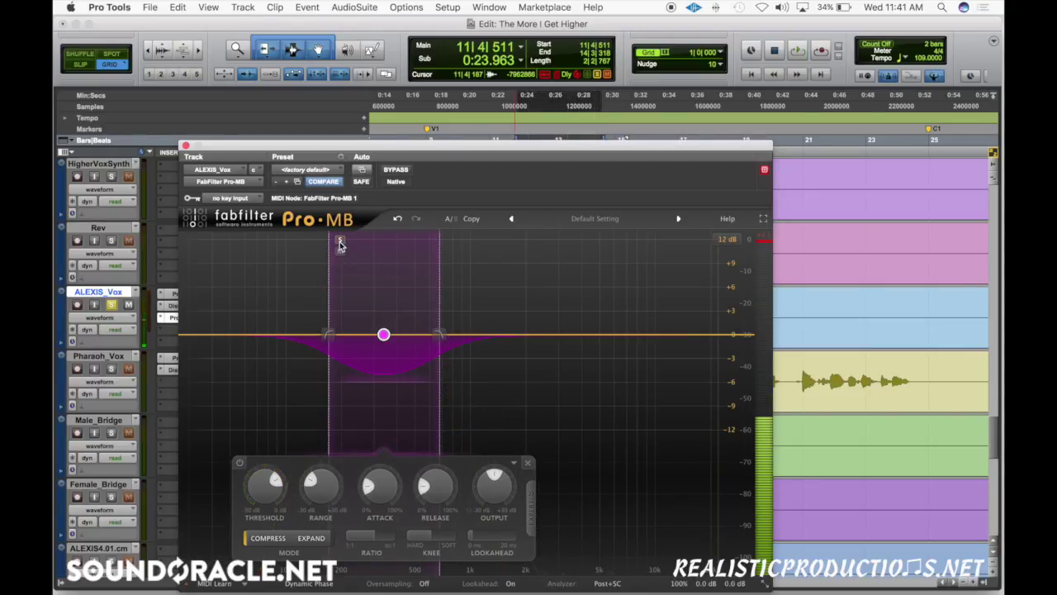
Set the Pro-MB low-mid band's range to about -4.6 dB and compare the phrase with the plug-in bypassed and active.
key("space")
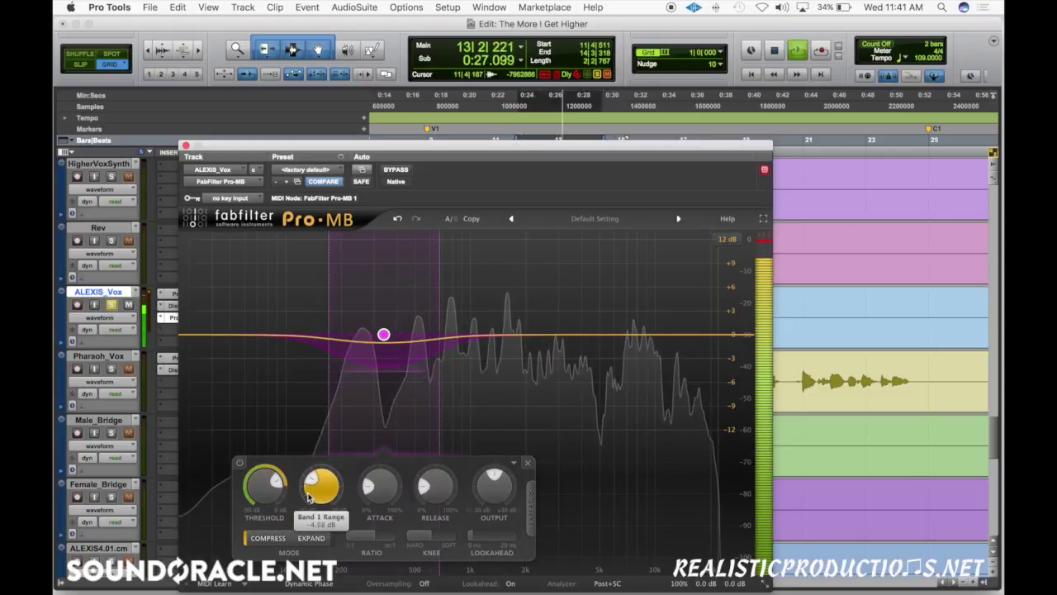
key("space")
left_click(400, 171)
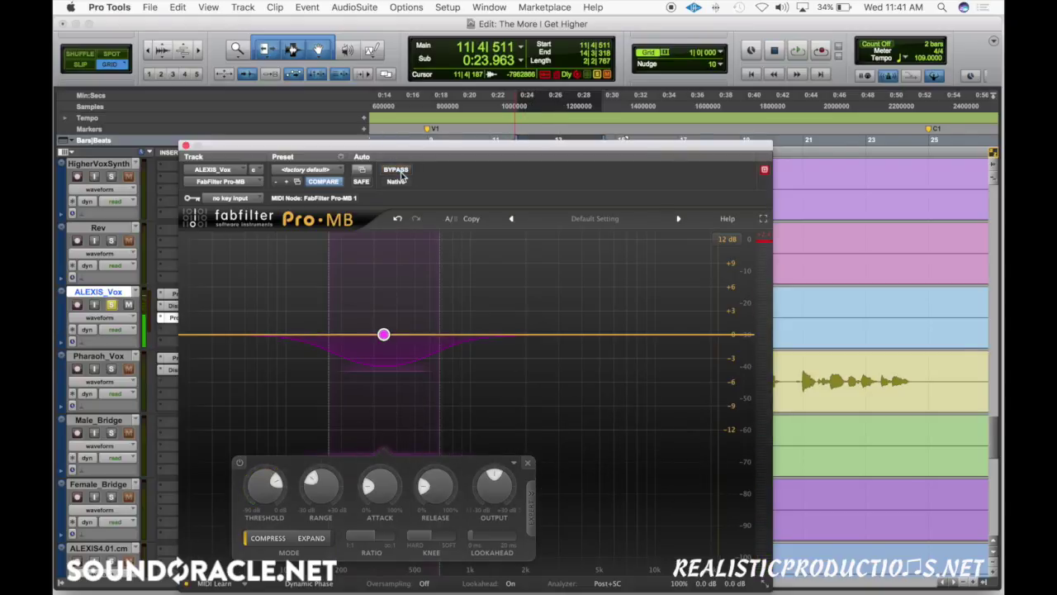
key("space")
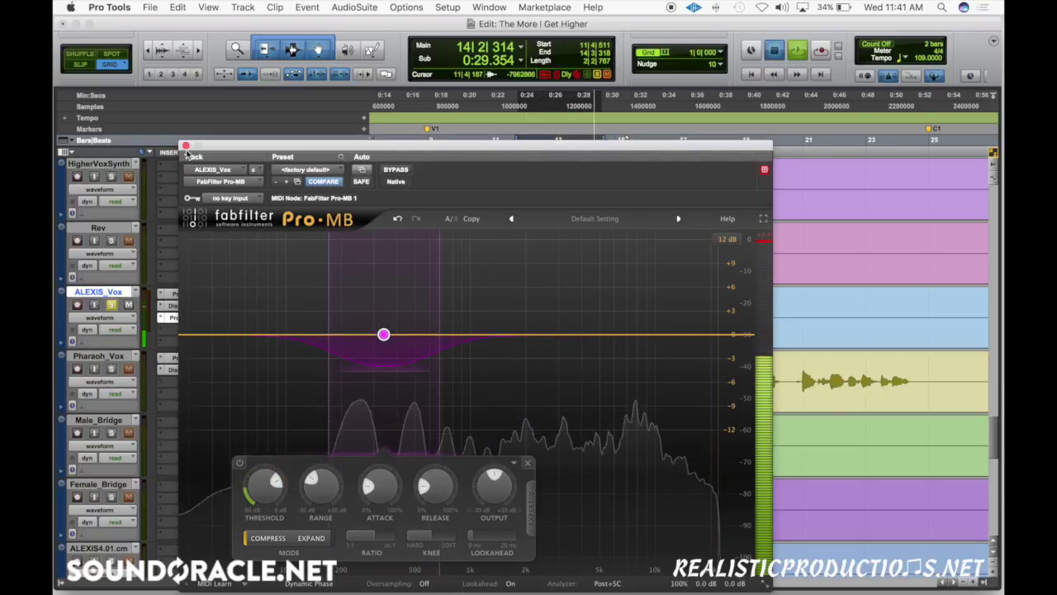
key("space")
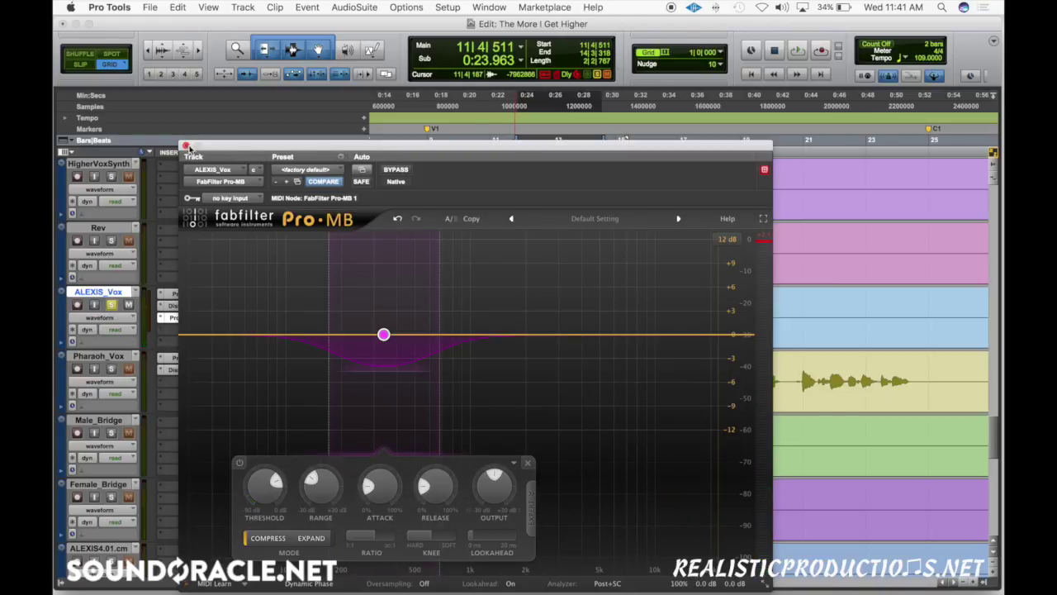
left_click(185, 146)
Select the sustained end of the second-verse ALEXIS_Vox phrase around bar 46 and play it.
scroll(677, 363, "right", 15)
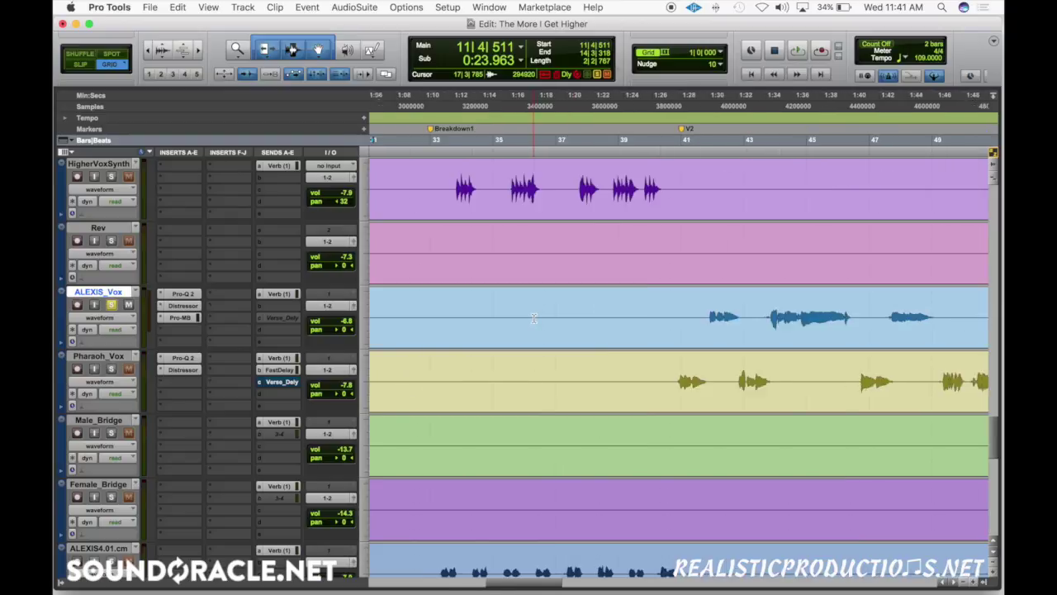
left_click_drag(492, 310, 563, 320)
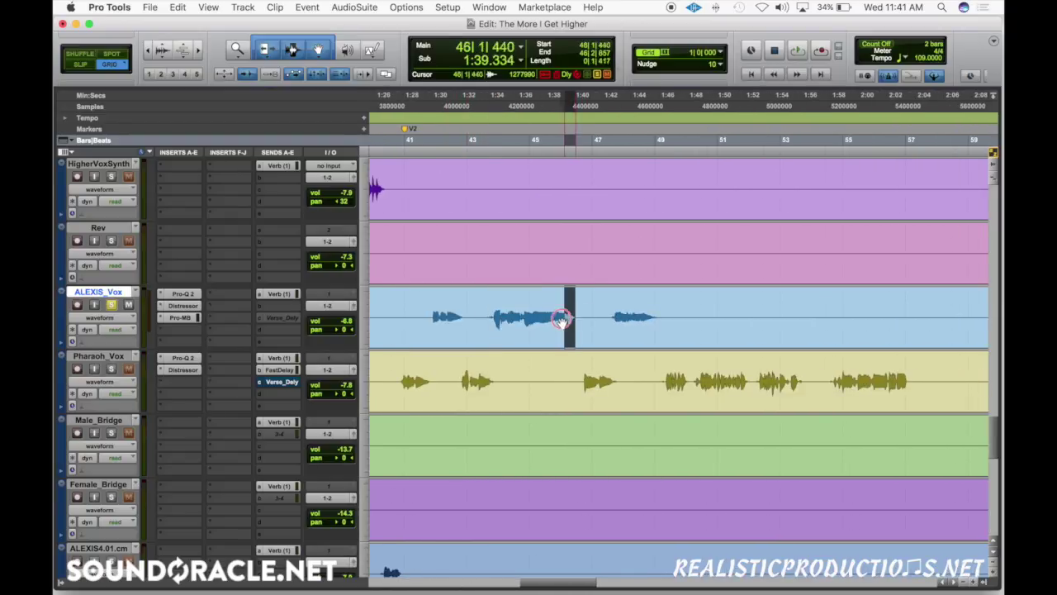
key("super+bracketright")
key("super+bracketright")
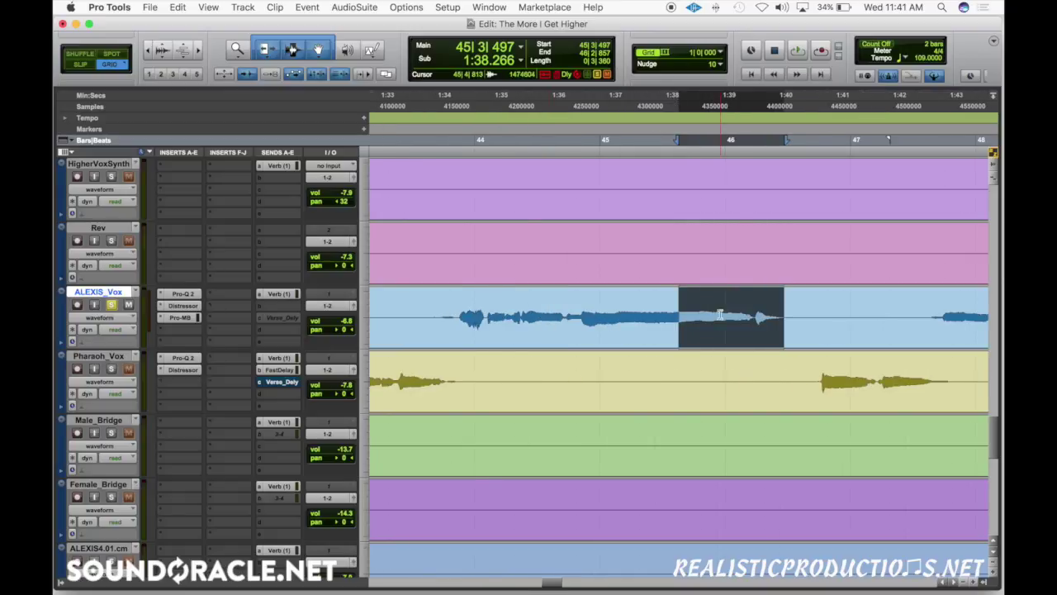
left_click_drag(701, 315, 752, 317)
key("space")
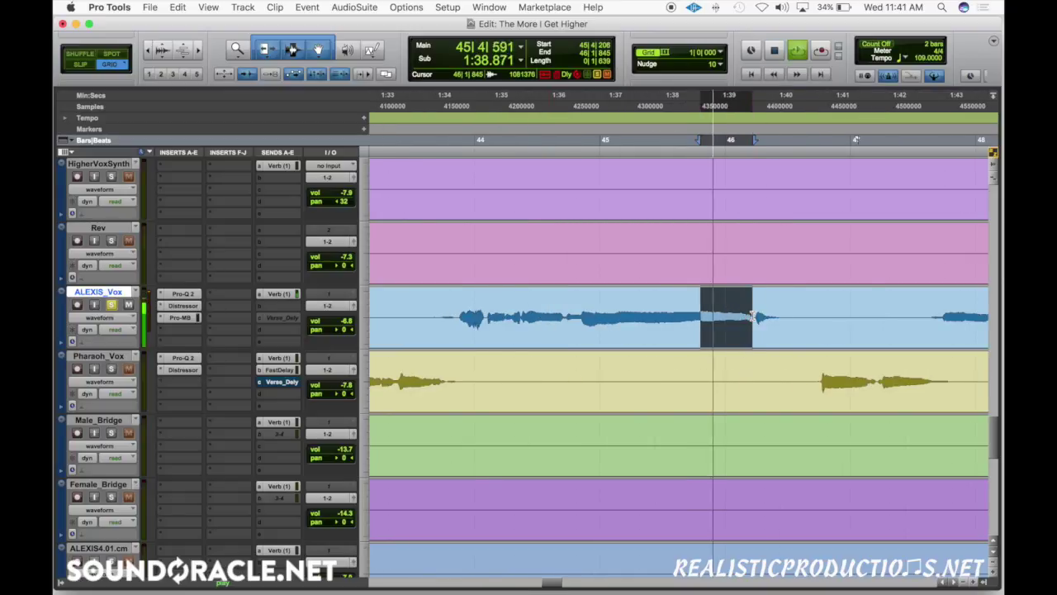
Add a second compression band in the ALEXIS_Vox Pro-MB, solo it and narrow it to roughly 2–5 kHz.
left_click(180, 318)
left_click(591, 334)
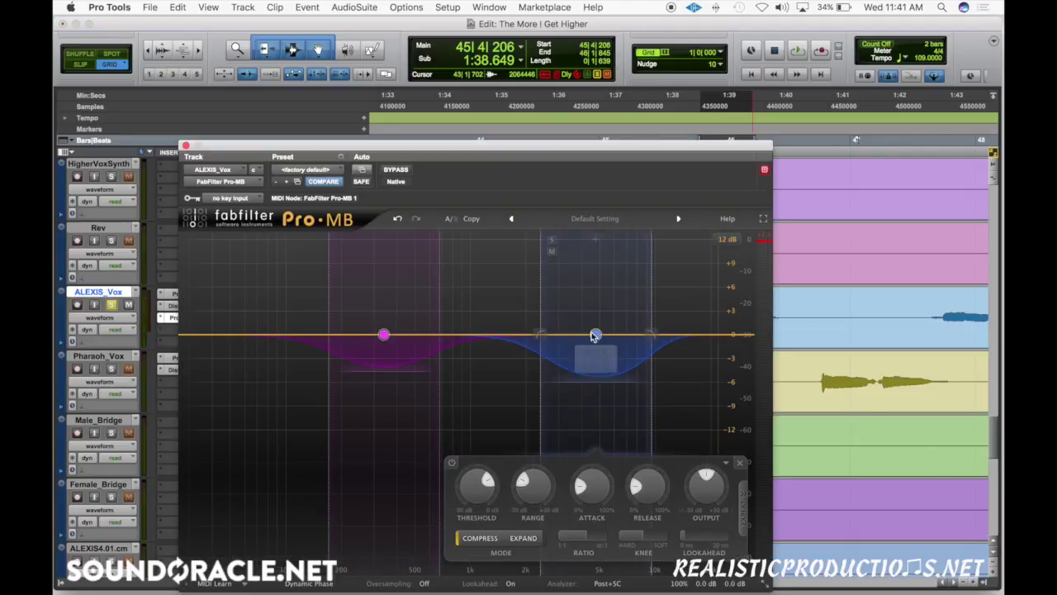
mouse_move(555, 256)
mouse_move(541, 334)
left_mouse_down()
mouse_move(618, 335)
mouse_move(560, 342)
left_mouse_up()
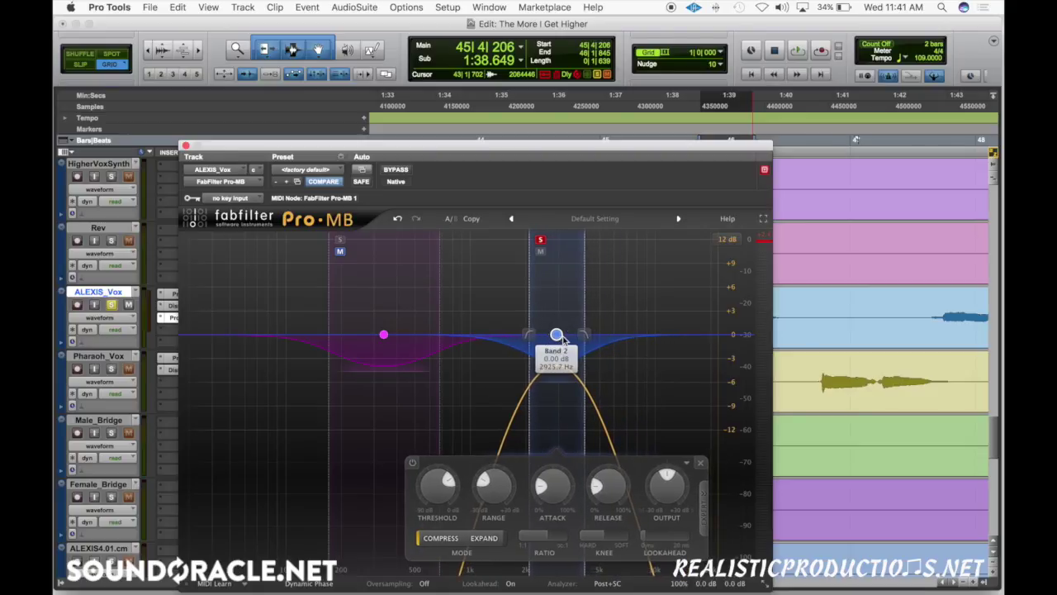
key("space")
left_click_drag(557, 334, 529, 334)
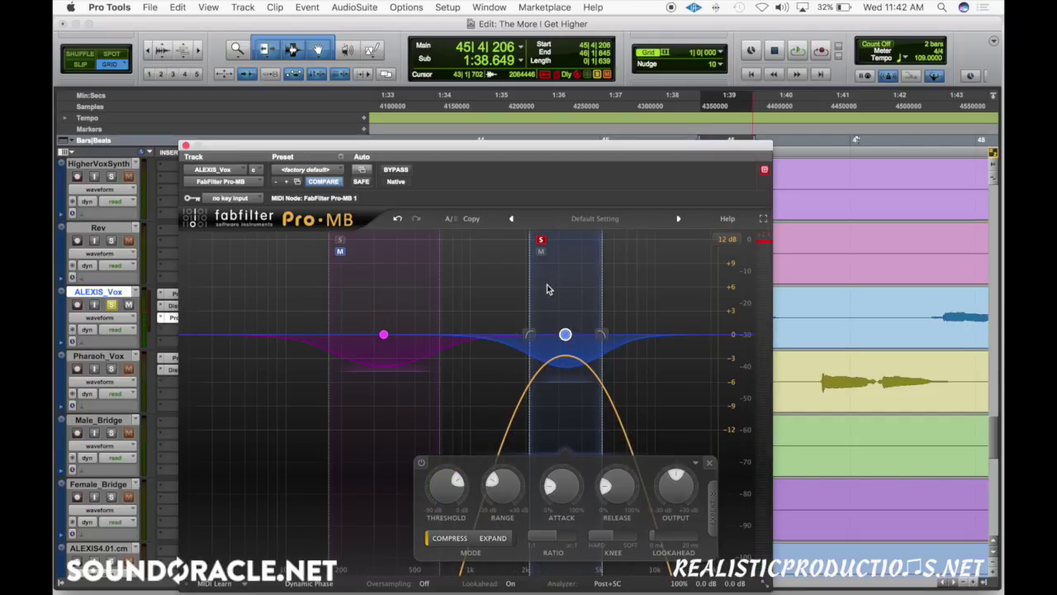
Unsolo the upper Pro-MB band, lower its threshold slightly and widen the band a little while the phrase plays.
key("space")
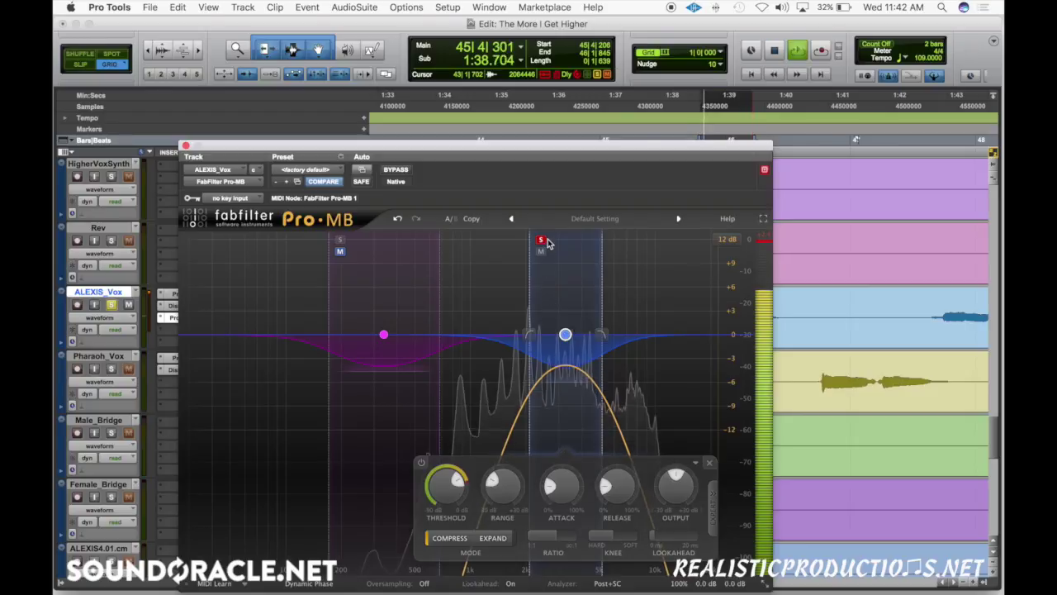
key("space")
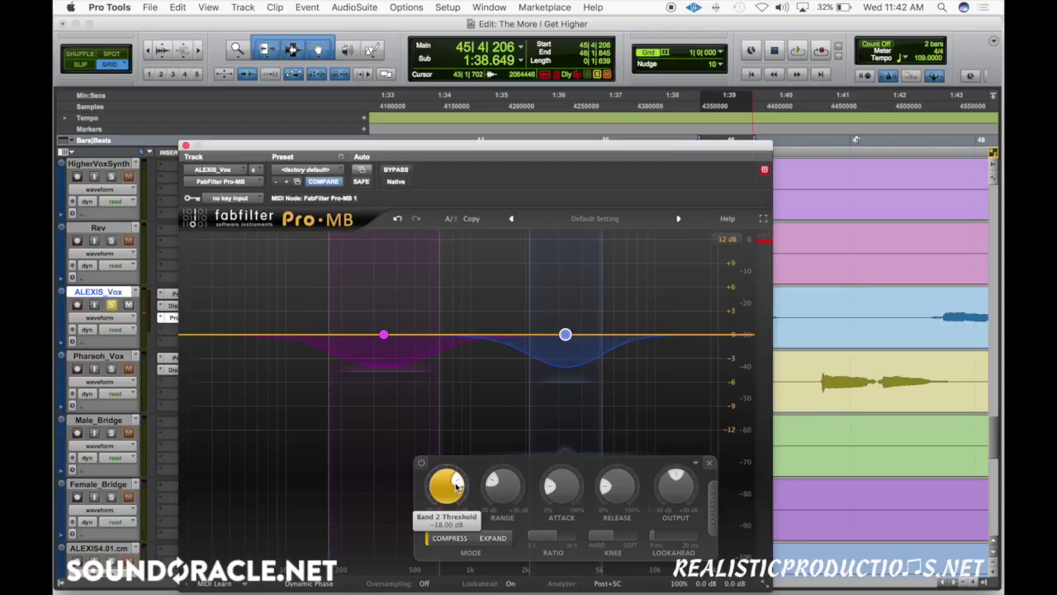
scroll(456, 486, "down", 2)
key("space")
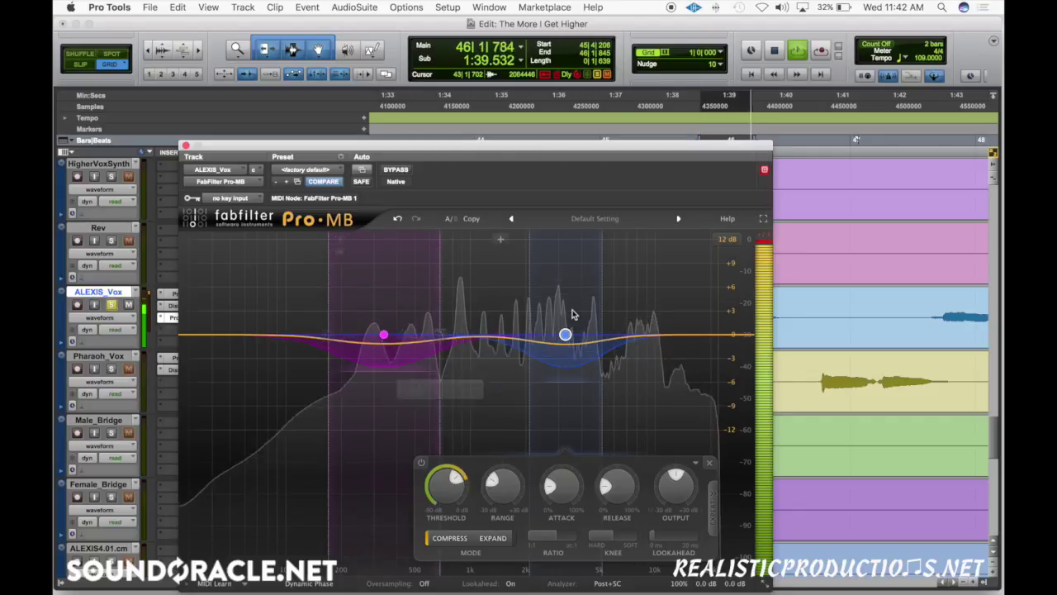
left_click_drag(602, 333, 607, 334)
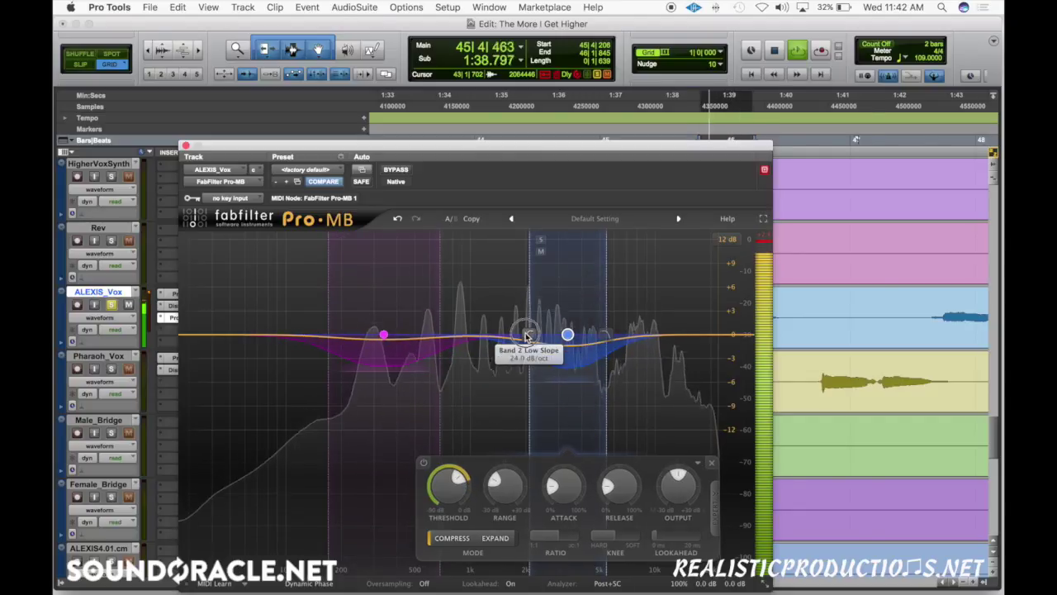
Compare the selected phrase with Pro-MB bypassed and active, and close the plug-in.
left_click(397, 170)
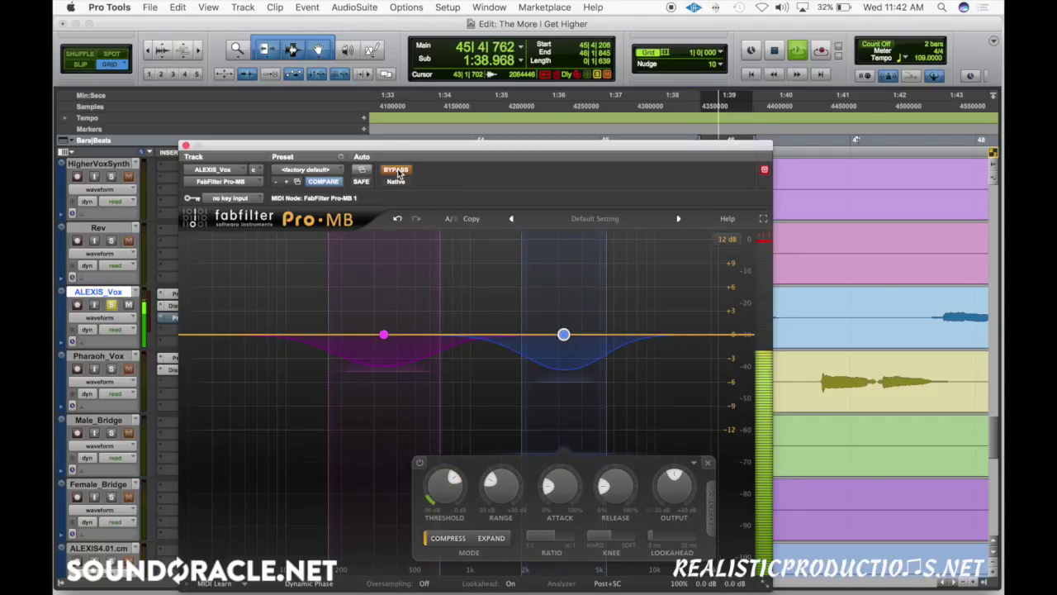
left_click(398, 171)
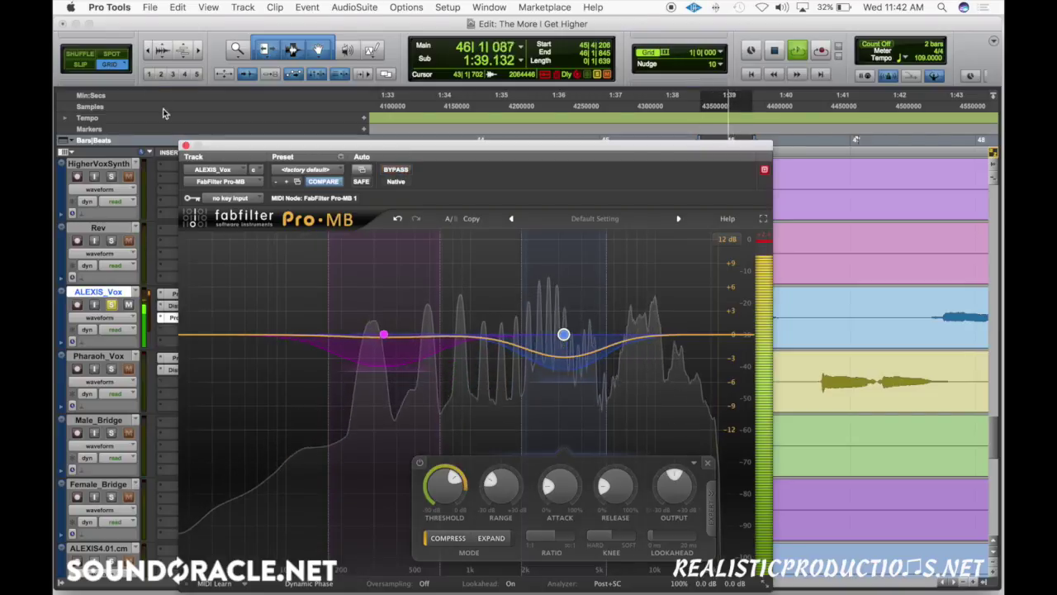
key("space")
left_click(186, 145)
Replay the held ALEXIS_Vox note from just before bar 45, toggling the Pro-MB insert's bypass to compare.
left_click(587, 312)
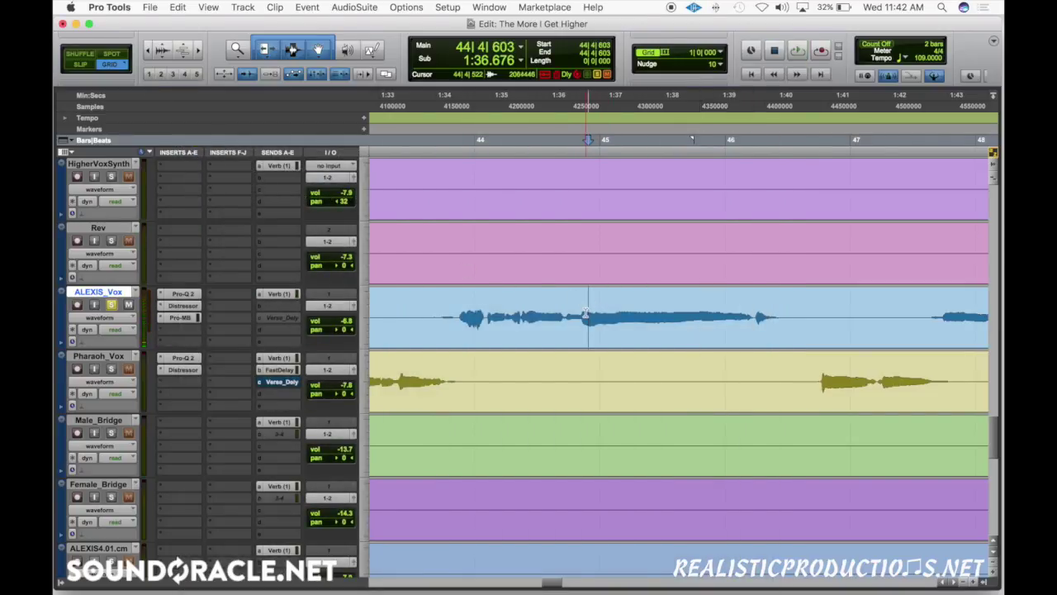
key("space")
left_click(184, 318, "super")
key("space")
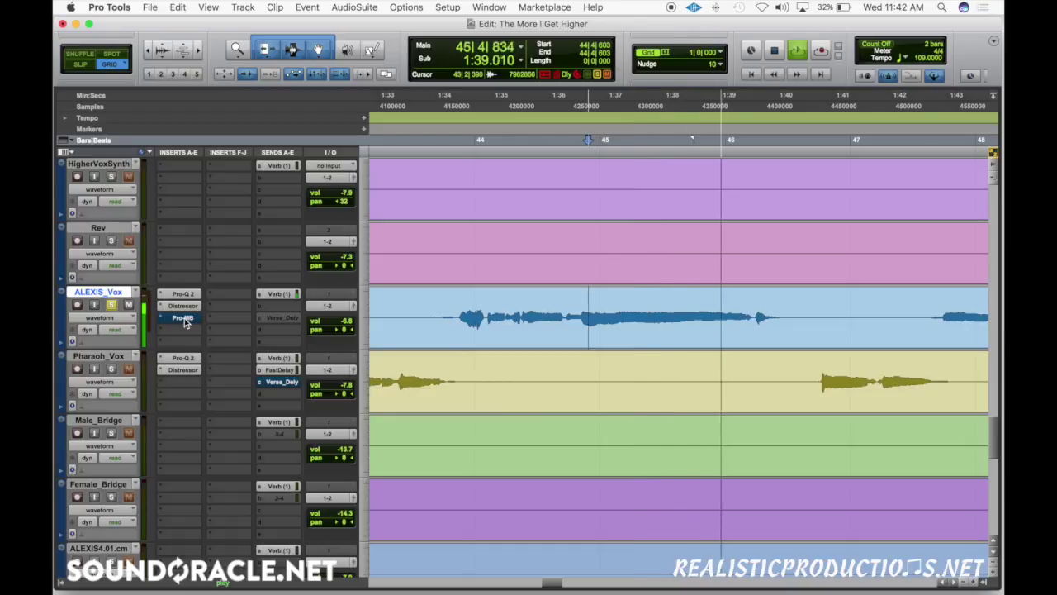
key("space")
left_click(184, 318, "super")
key("space")
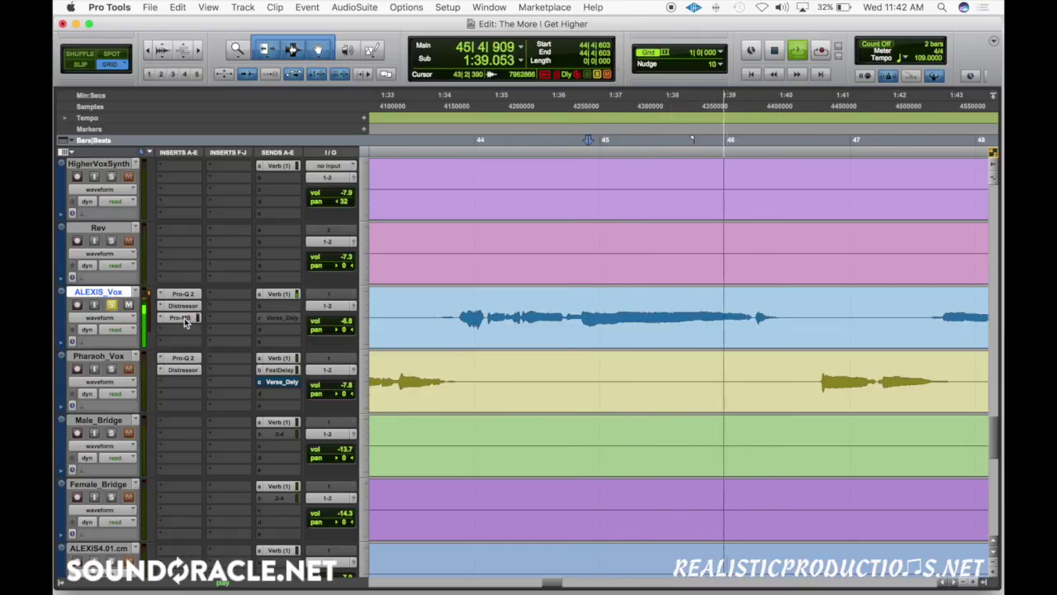
key("space")
Switch the solo from ALEXIS_Vox to Pharaoh_Vox and place the edit cursor just before bar 17.
scroll(435, 363, "down", 3)
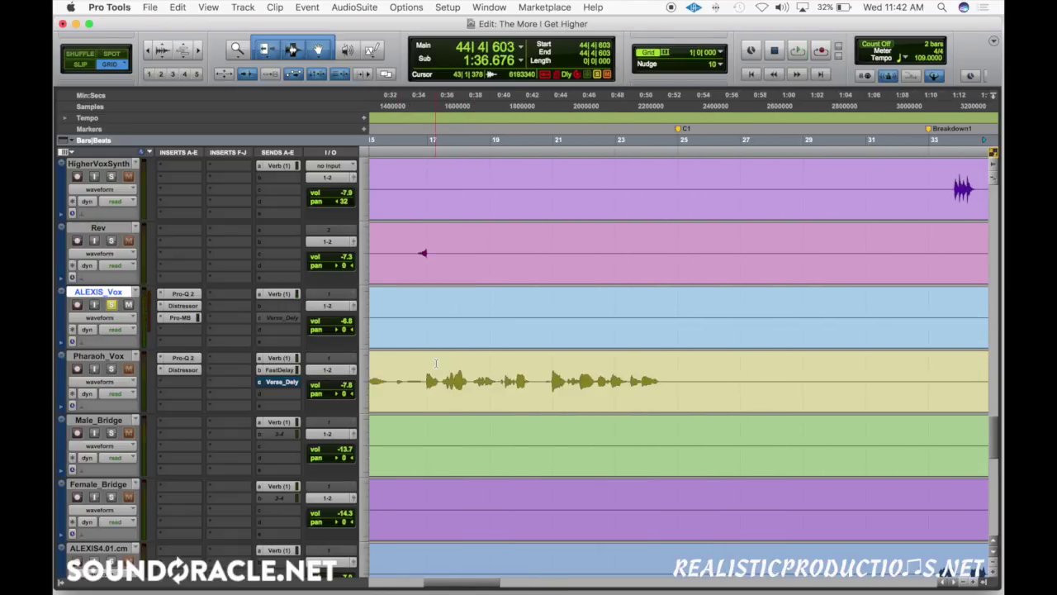
scroll(436, 364, "left", 5)
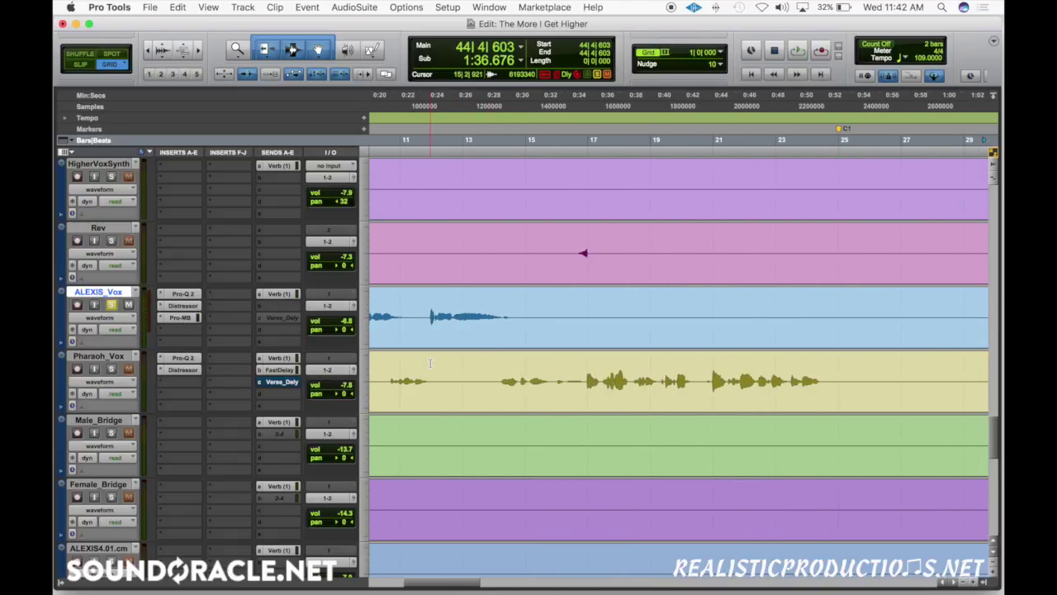
scroll(429, 364, "left", 2)
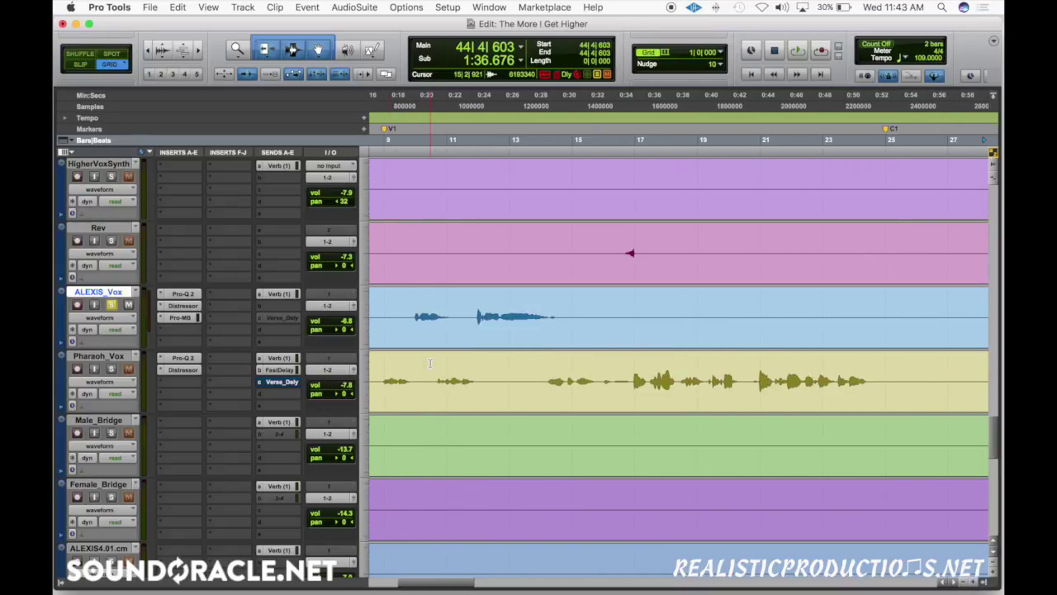
left_click(632, 368)
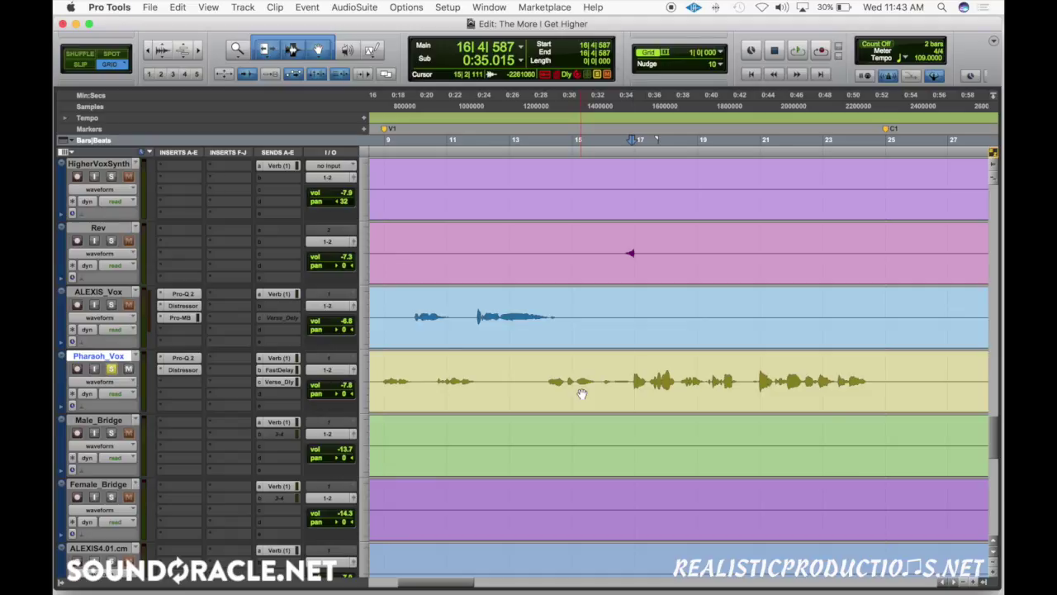
scroll(582, 394, "down", 2)
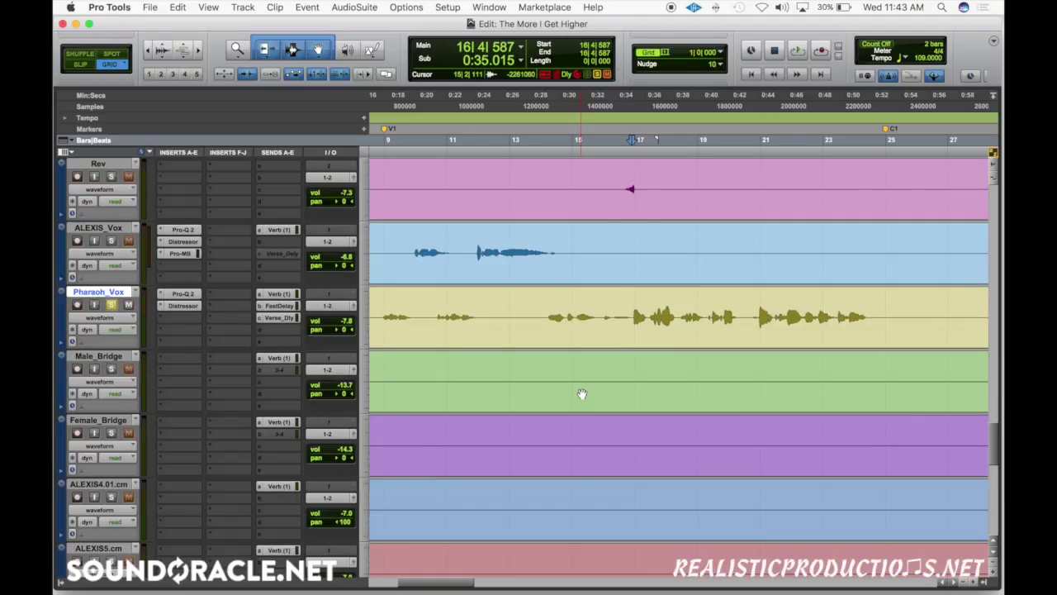
scroll(611, 312, "right", 3)
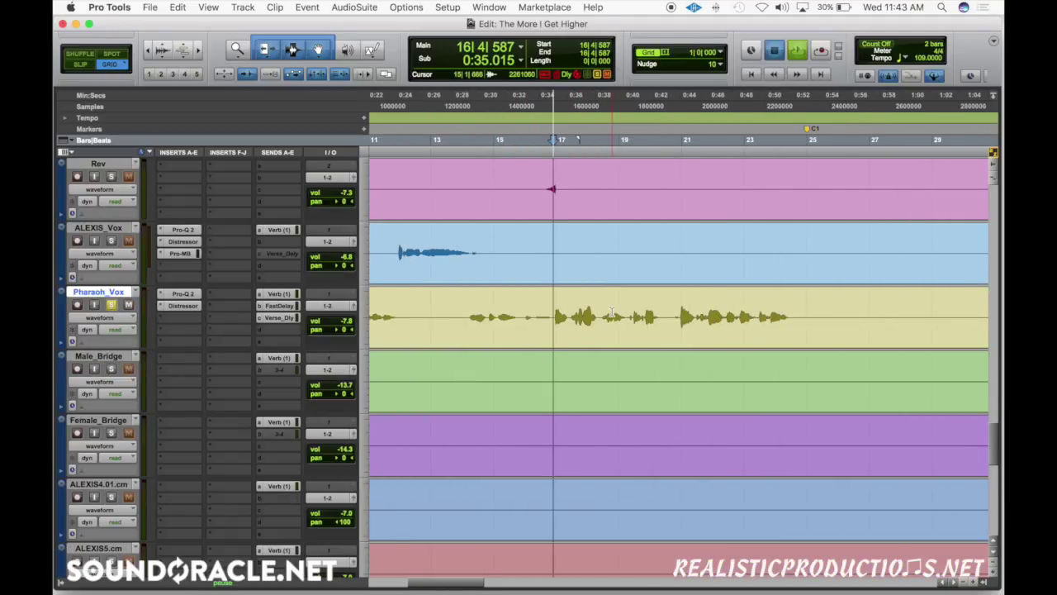
Go to the V1 marker and play the selected first Pharaoh_Vox phrase at bar 9.
key("KP_Decimal")
key("KP_1")
key("KP_Decimal")
key("space")
key("super+bracketright")
key("super+bracketright")
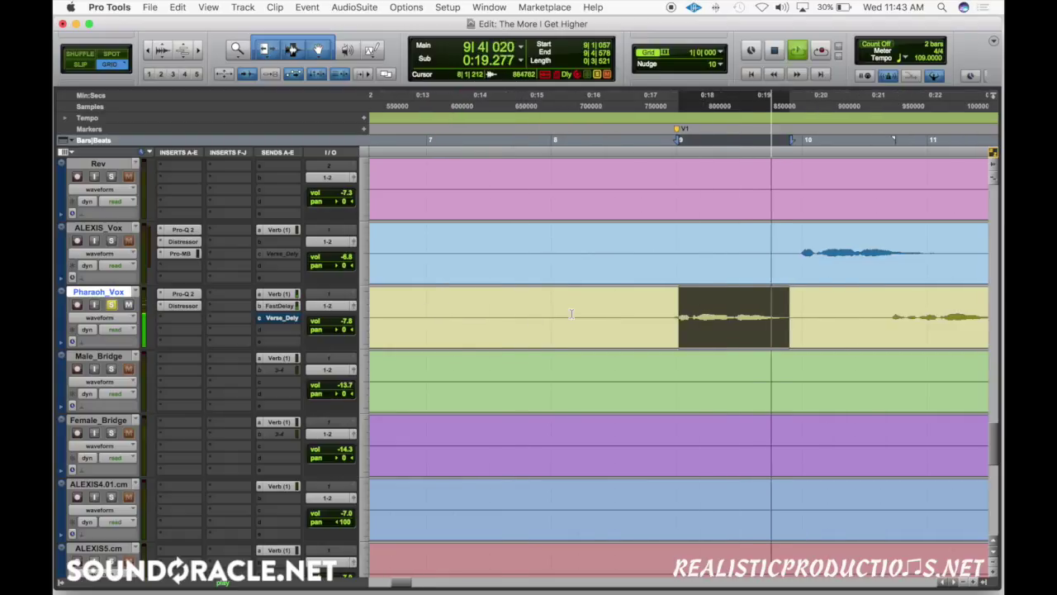
Add a bell band in the Pharaoh_Vox Pro-Q 2 at about 564 Hz, boosted about 10.5 dB with a Q near 1.5.
left_click(192, 295)
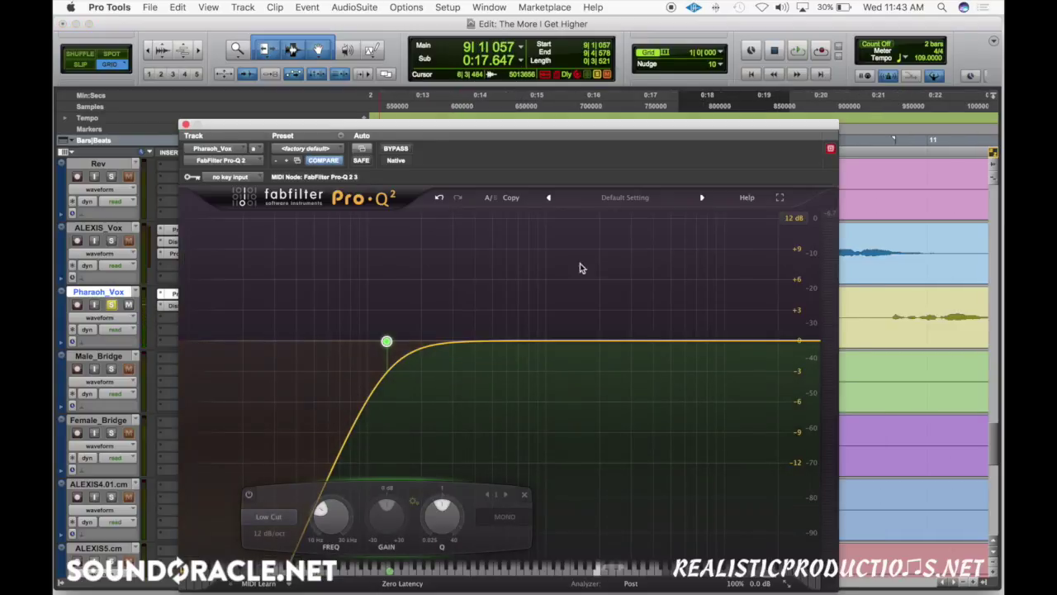
left_click_drag(507, 319, 502, 239)
key("space")
scroll(503, 243, "up", 3)
scroll(498, 242, "down", 3)
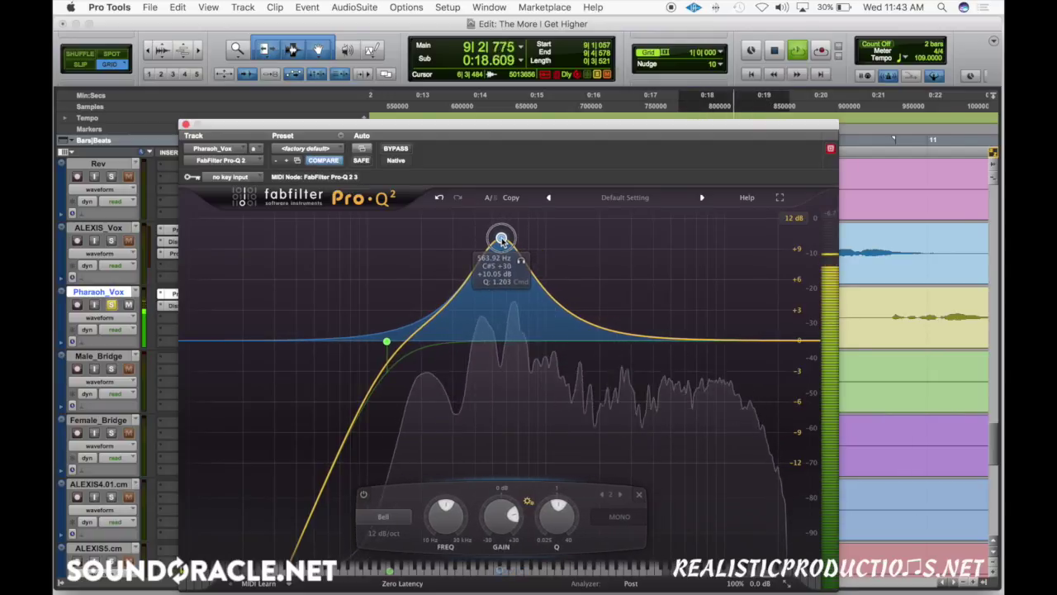
scroll(501, 239, "up", 1)
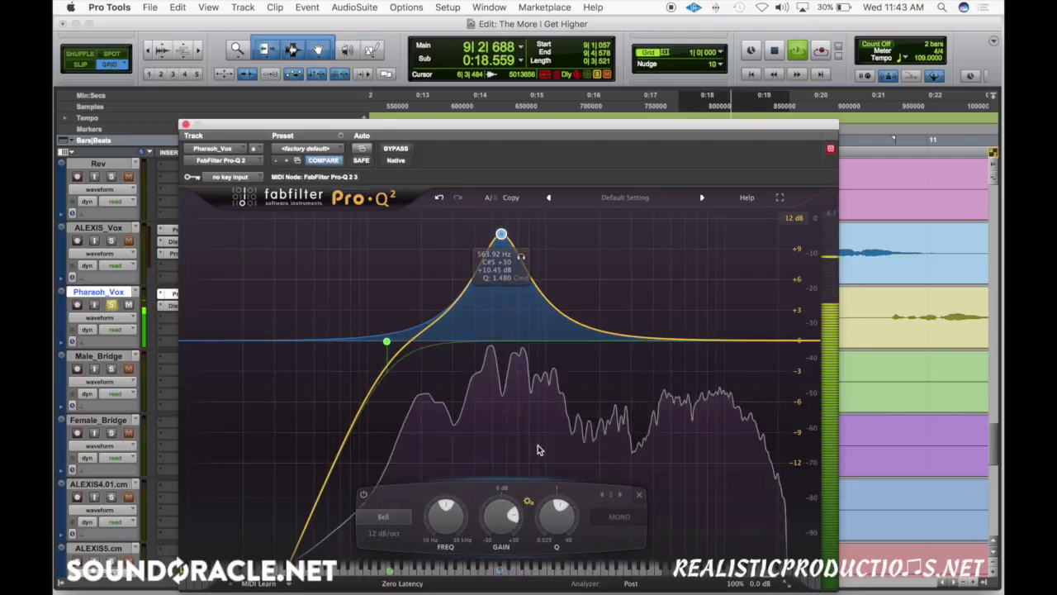
Replay the first Pharaoh_Vox phrase with the 564 Hz boost, and bring that band's gain down to about -0.1 dB.
key("space")
mouse_move(526, 500)
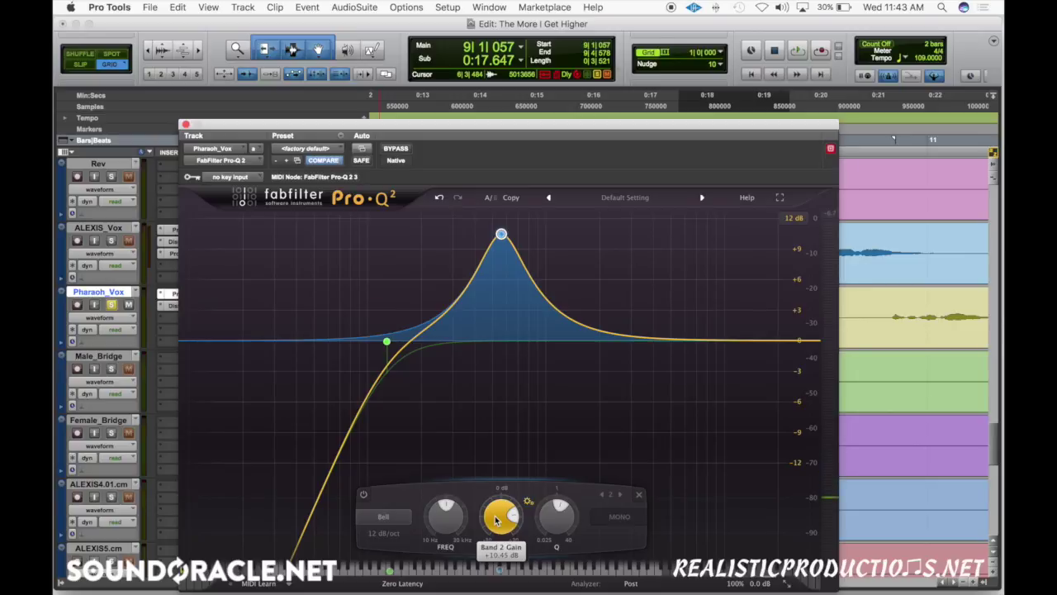
mouse_move(496, 519)
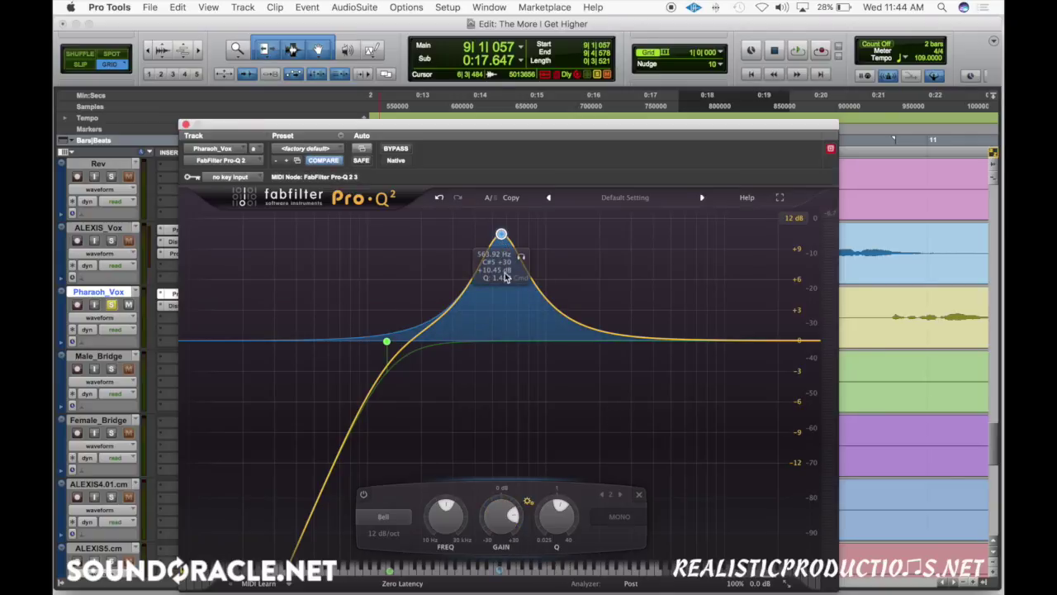
key("space")
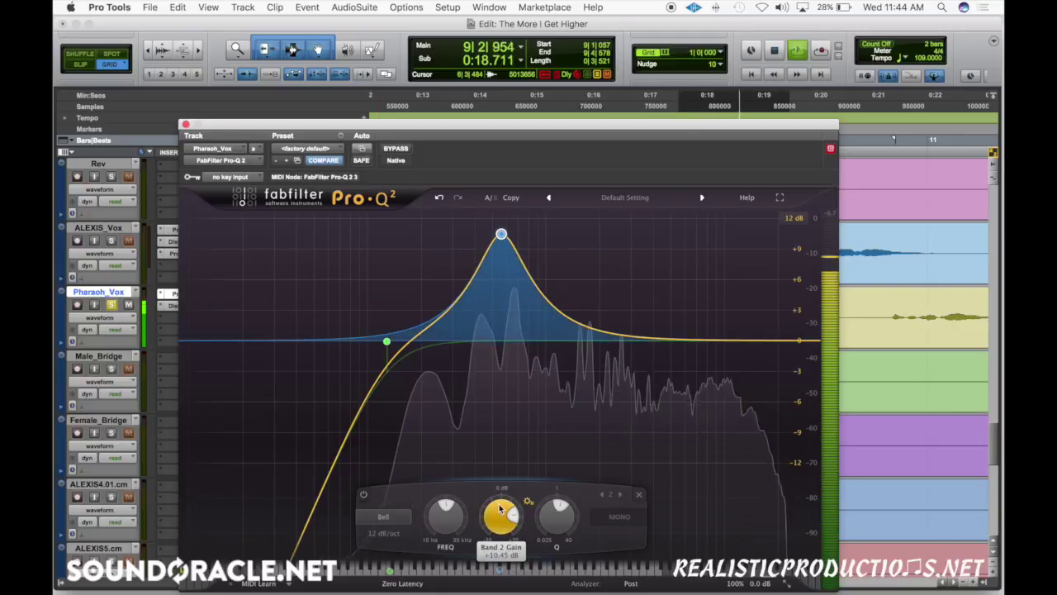
key("space")
scroll(501, 509, "down", 10)
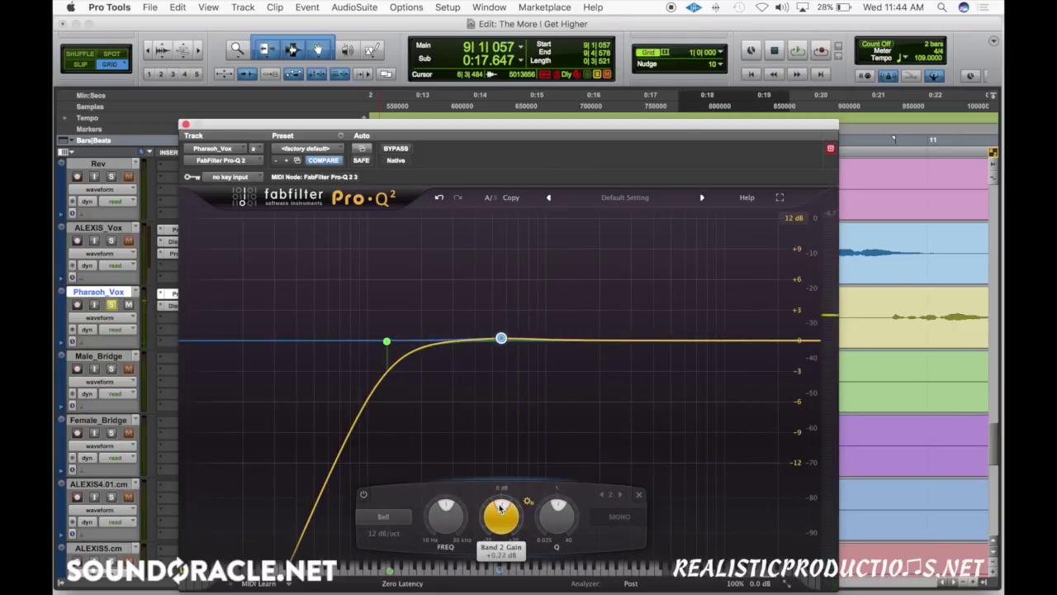
scroll(500, 510, "down", 1)
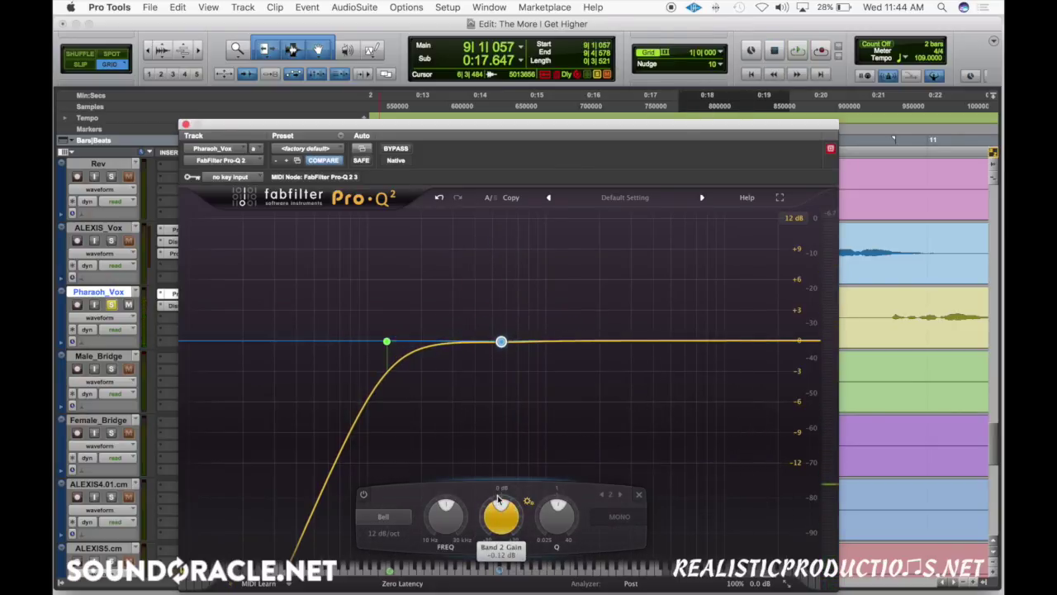
Cut the 564 Hz band to about -3 dB while the phrase plays, and compare against the bypassed Pro-Q 2.
key("space")
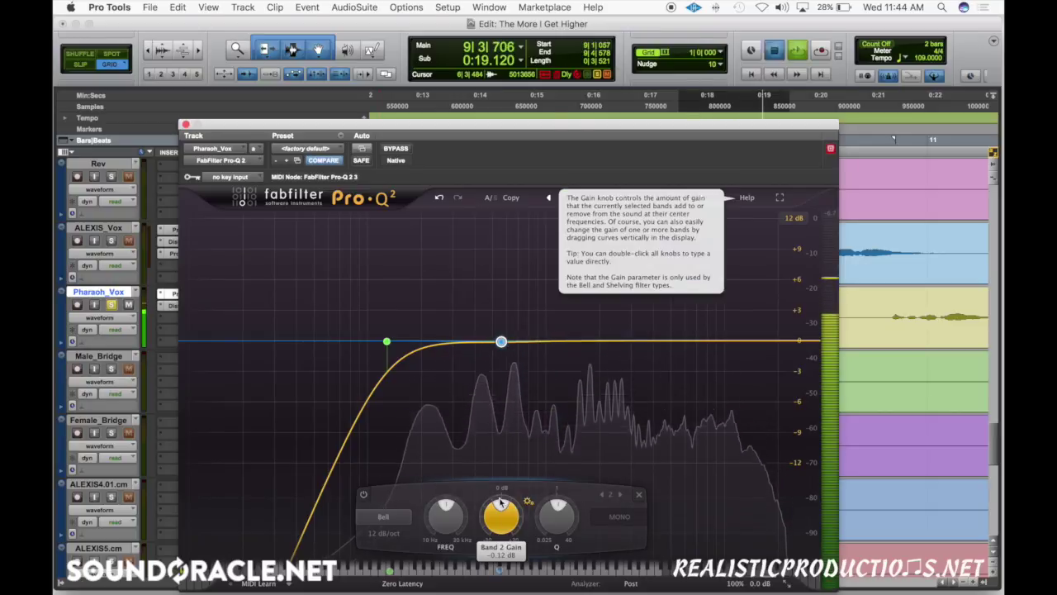
scroll(500, 510, "down", 4)
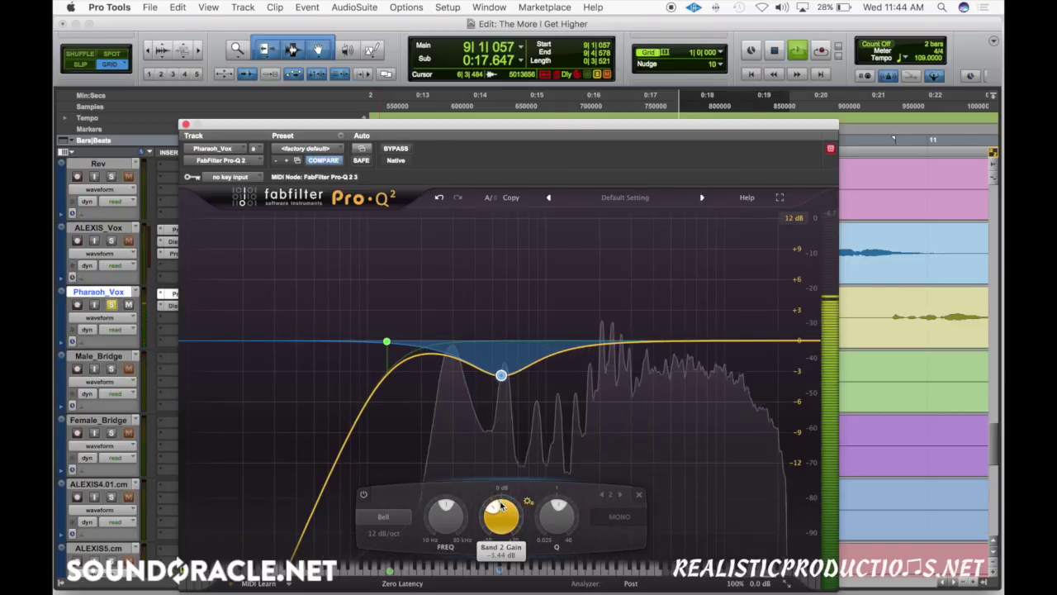
scroll(501, 509, "up", 1)
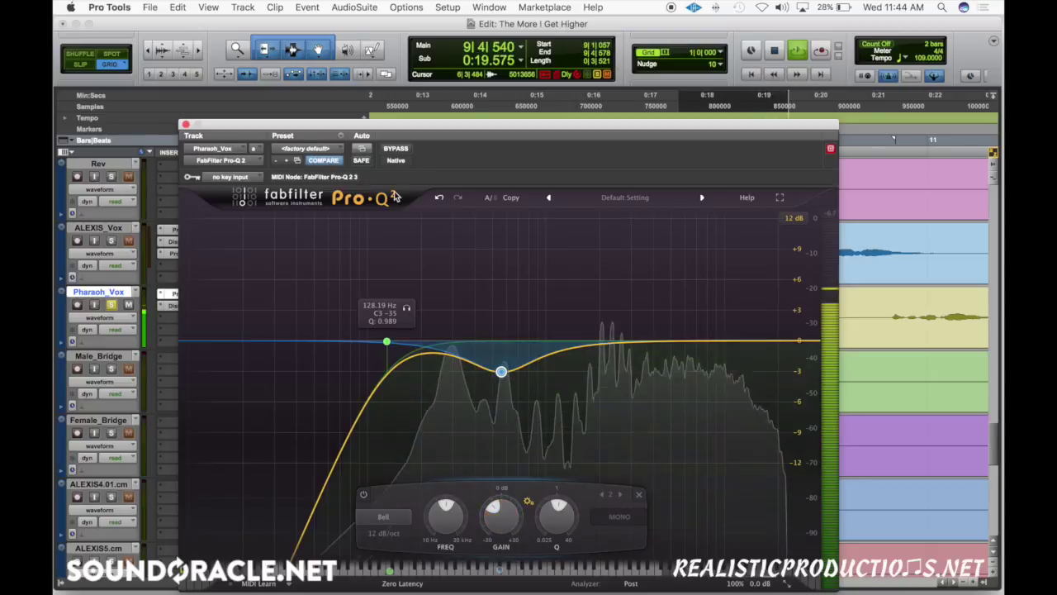
left_click(396, 148)
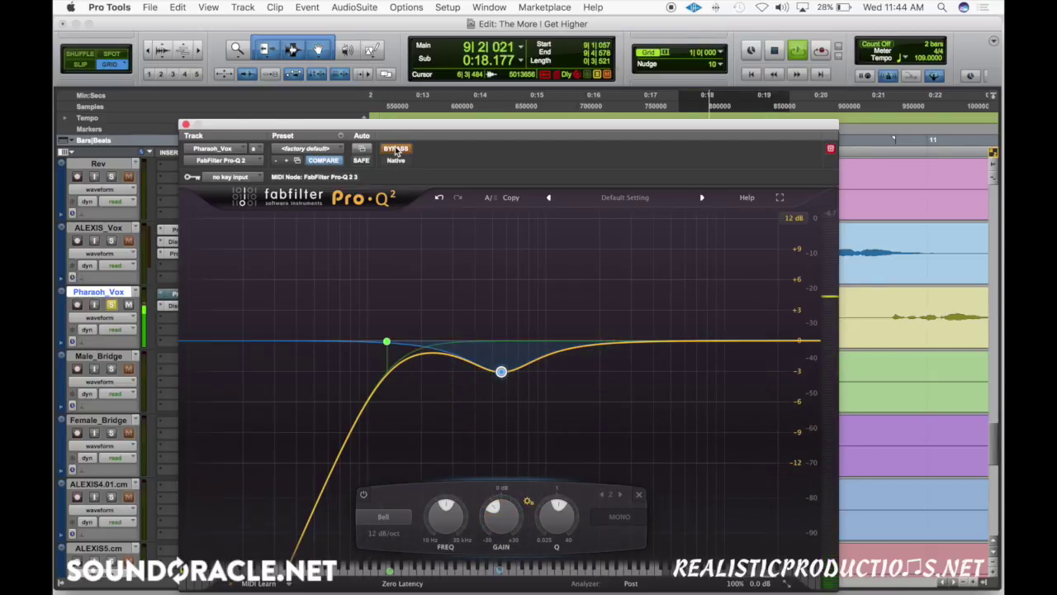
left_click(396, 148)
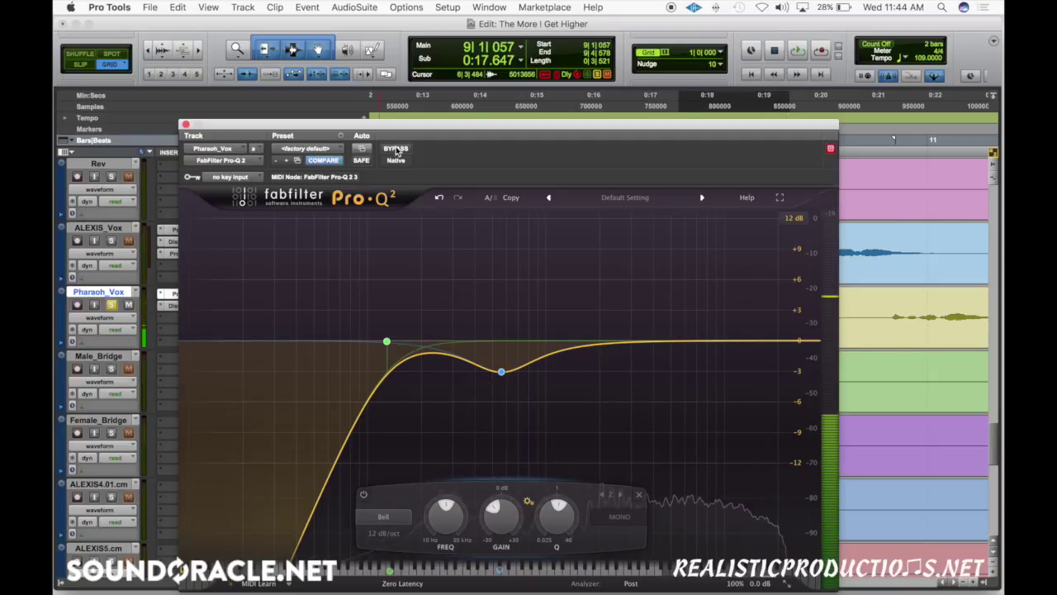
Place the edit cursor at the start of the Pharaoh_Vox phrase just after bar 49, keeping the Pro-Q 2 window accessible.
left_click_drag(380, 125, 442, 414)
scroll(613, 271, "down", 5)
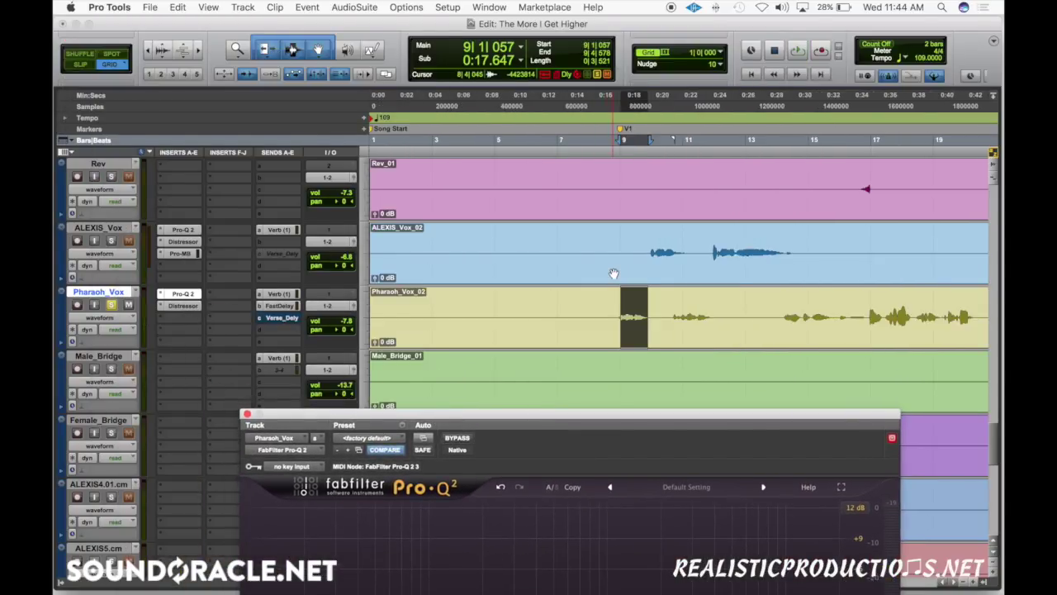
scroll(716, 226, "right", 2)
scroll(745, 236, "right", 15)
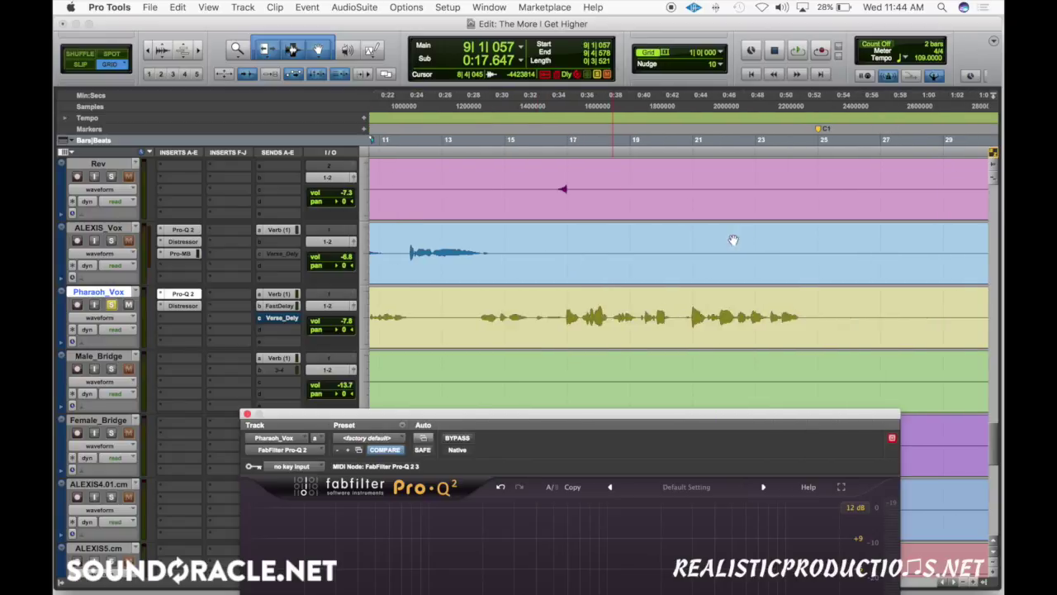
scroll(723, 259, "right", 5)
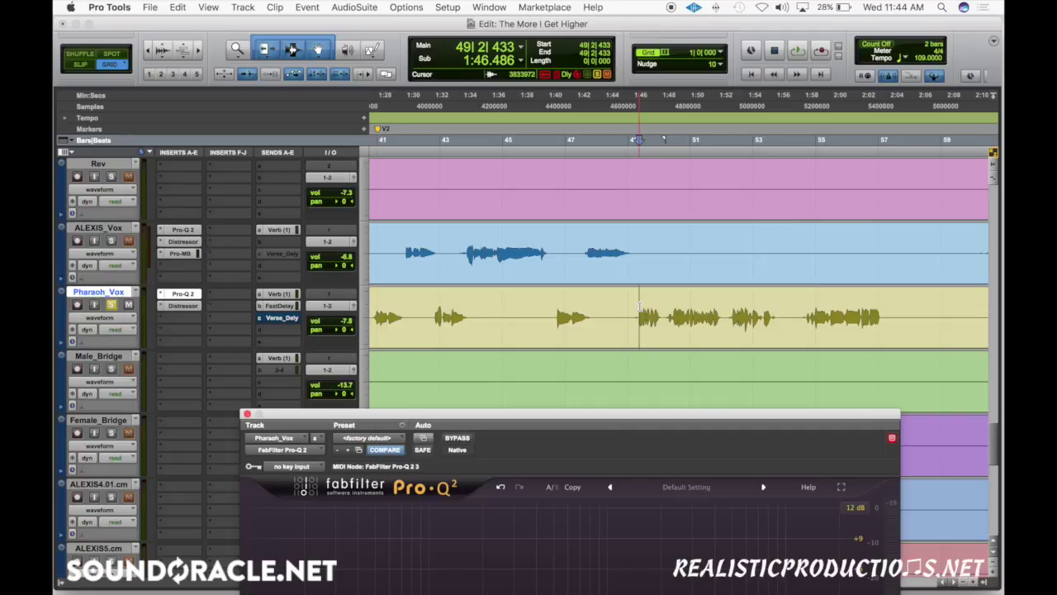
left_click_drag(656, 418, 617, 367)
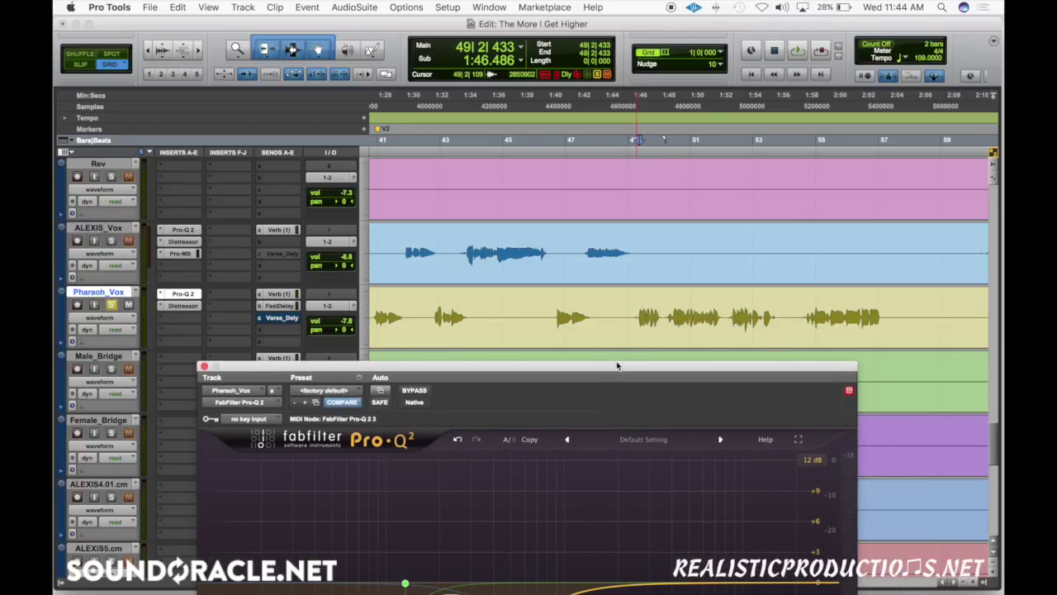
key("super+bracketright")
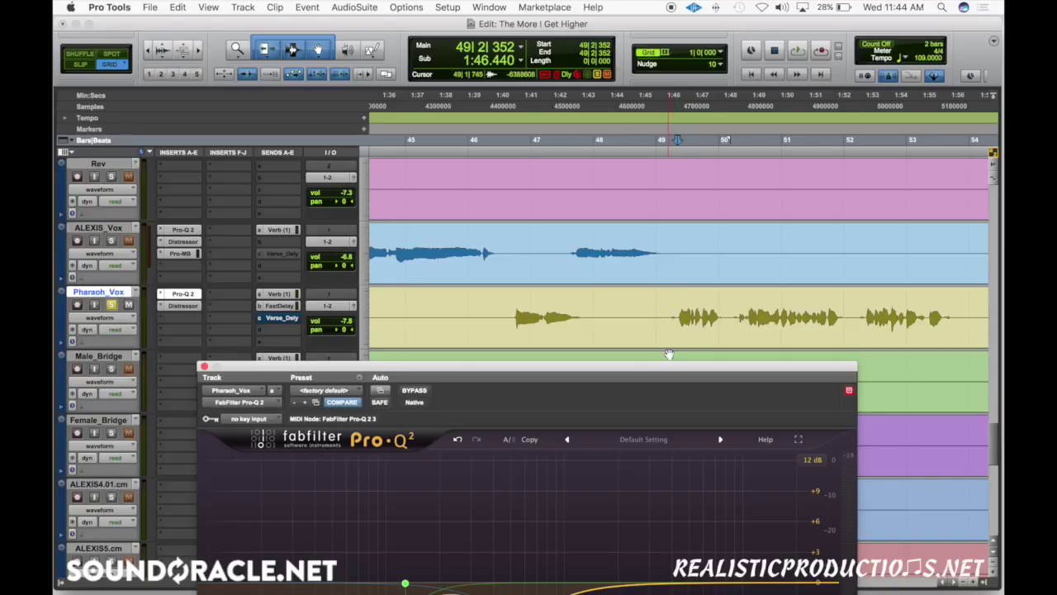
left_click_drag(657, 368, 601, 198)
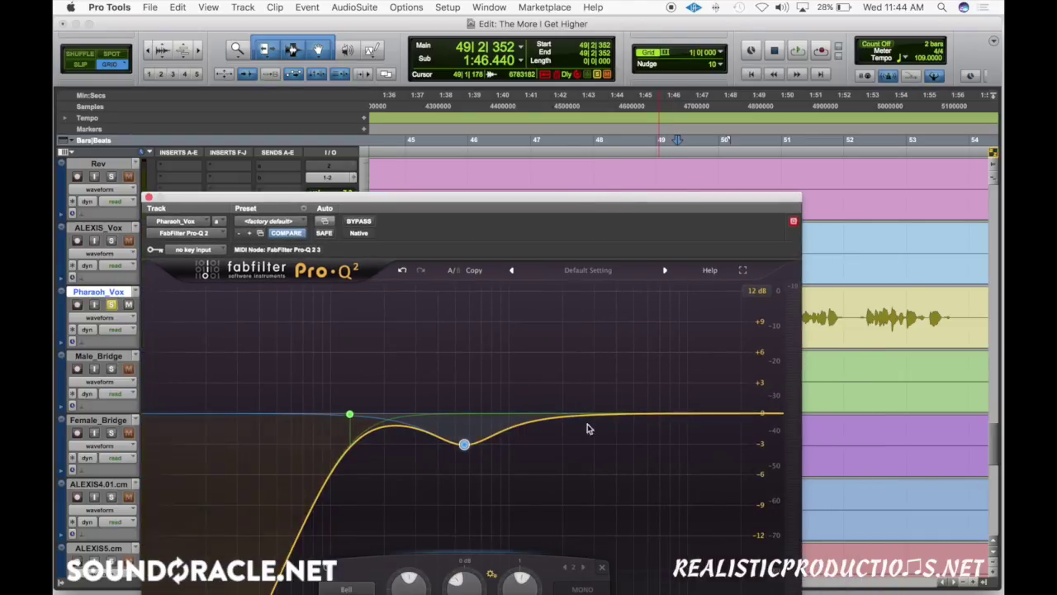
During playback, add a narrow bell band at about 2850 Hz, boosted about 7 dB with a Q near 21, and audition it soloed.
key("space")
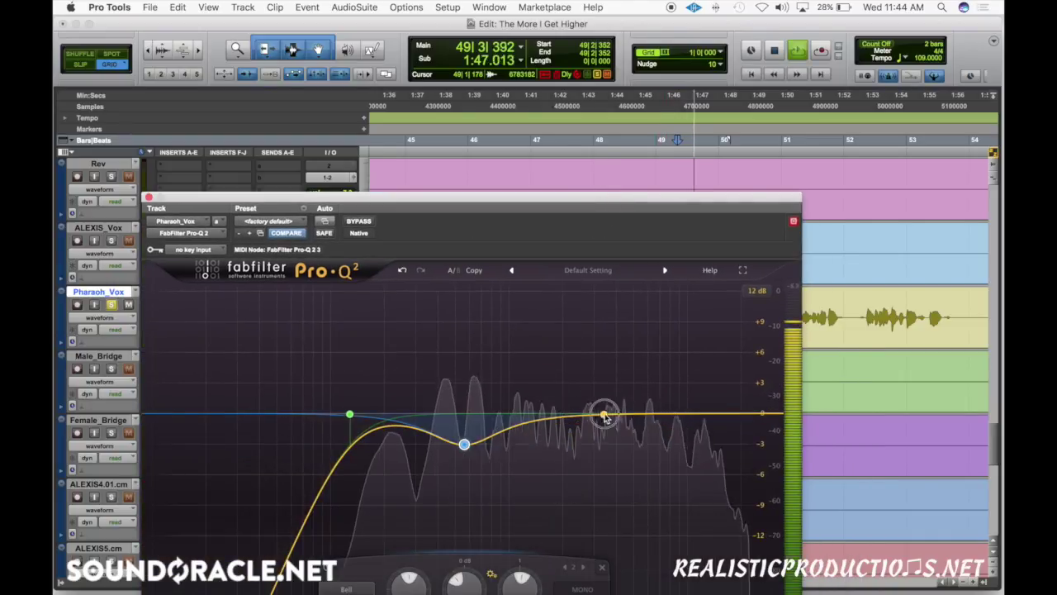
left_click_drag(604, 414, 589, 343)
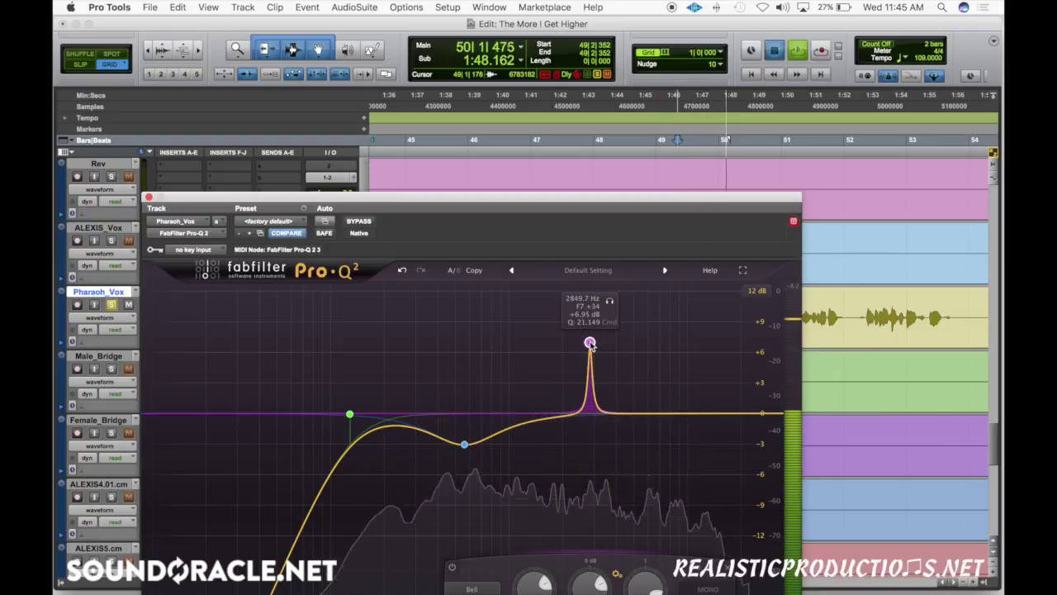
key("space")
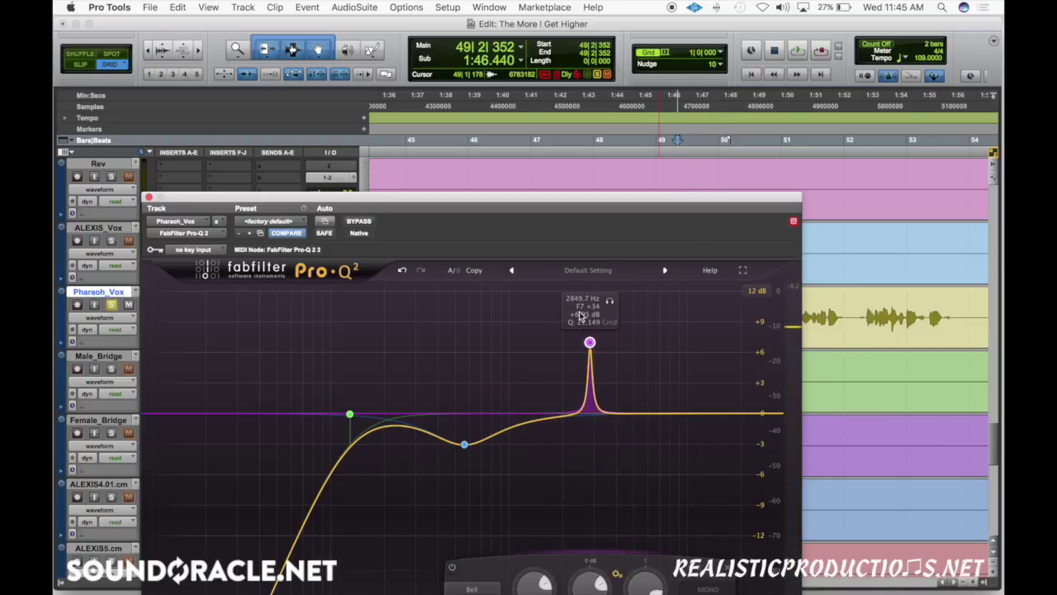
key("space")
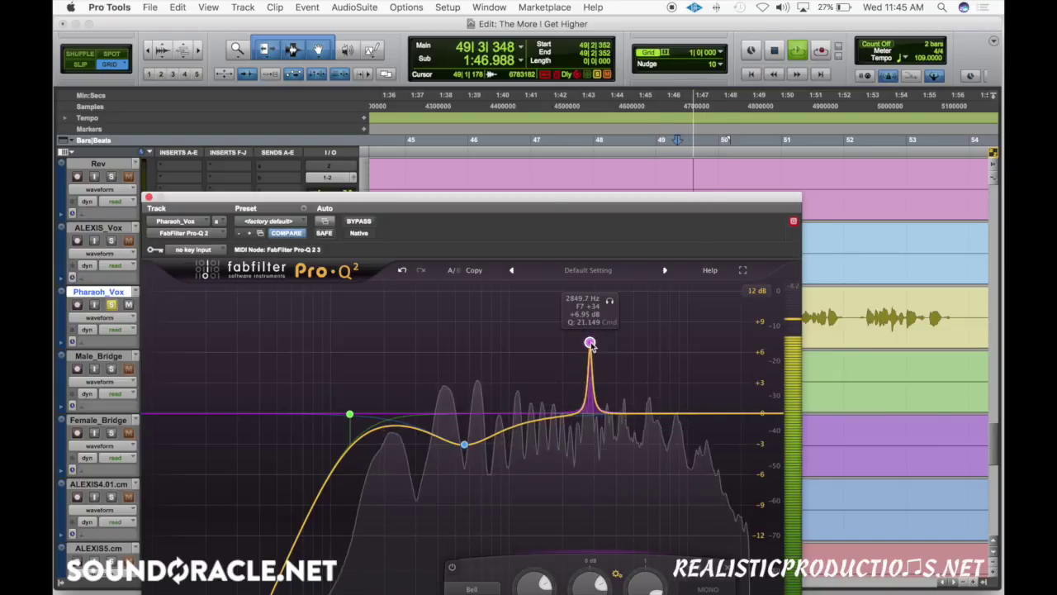
left_click(611, 303)
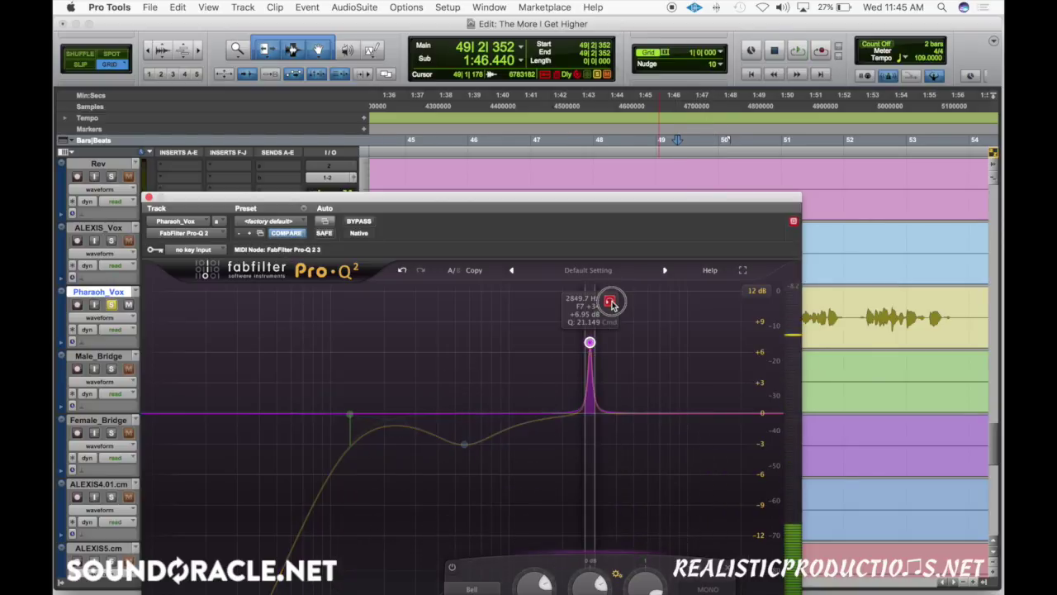
key("space")
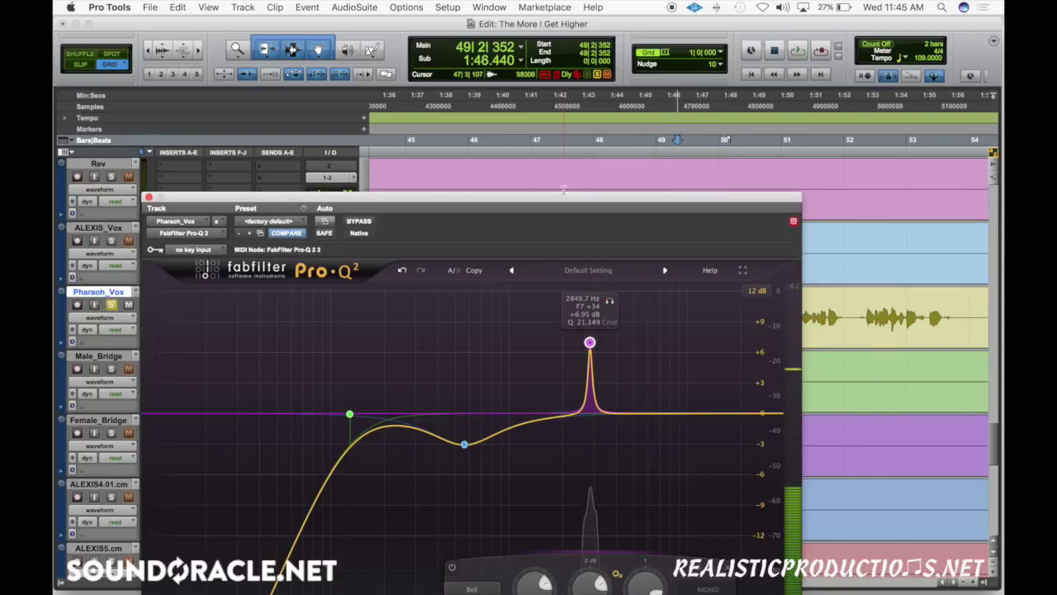
Lower the 2850 Hz band's gain to about -1.4 dB while replaying the phrase after bar 49.
left_click_drag(565, 199, 551, 158)
left_click_drag(576, 533, 578, 546)
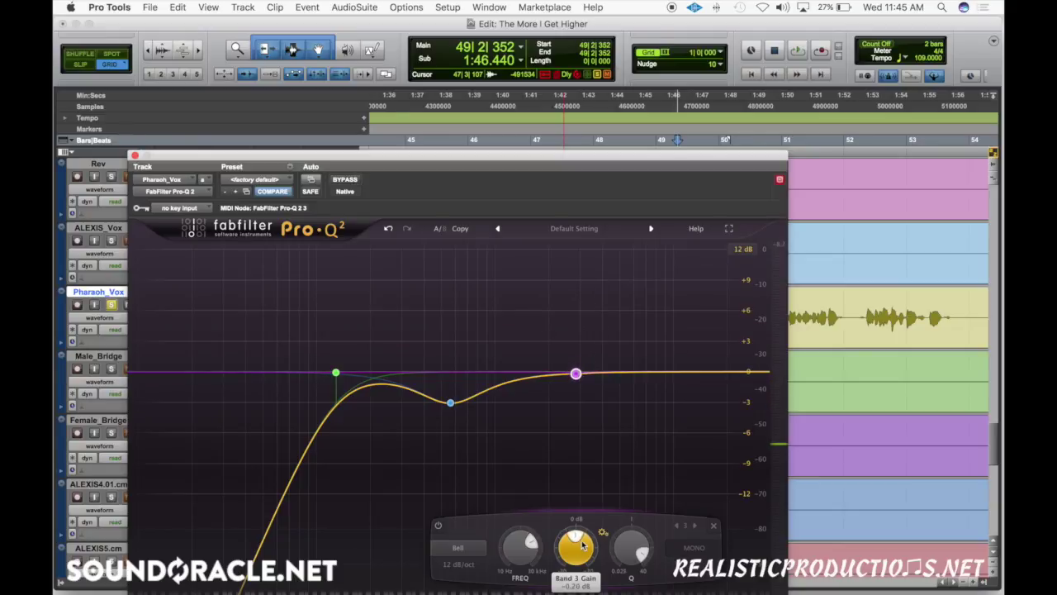
key("space")
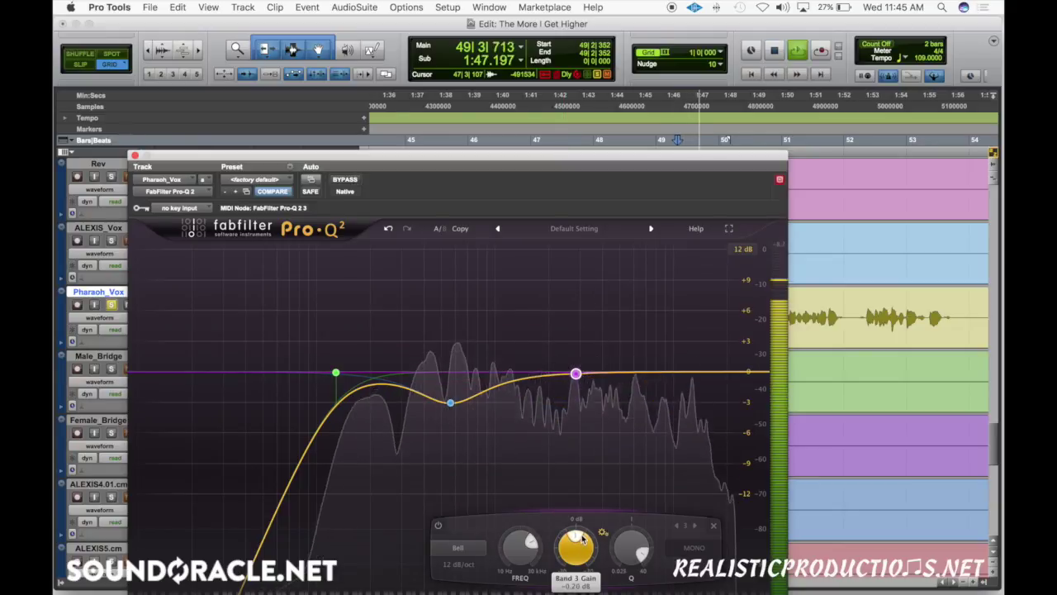
key("space")
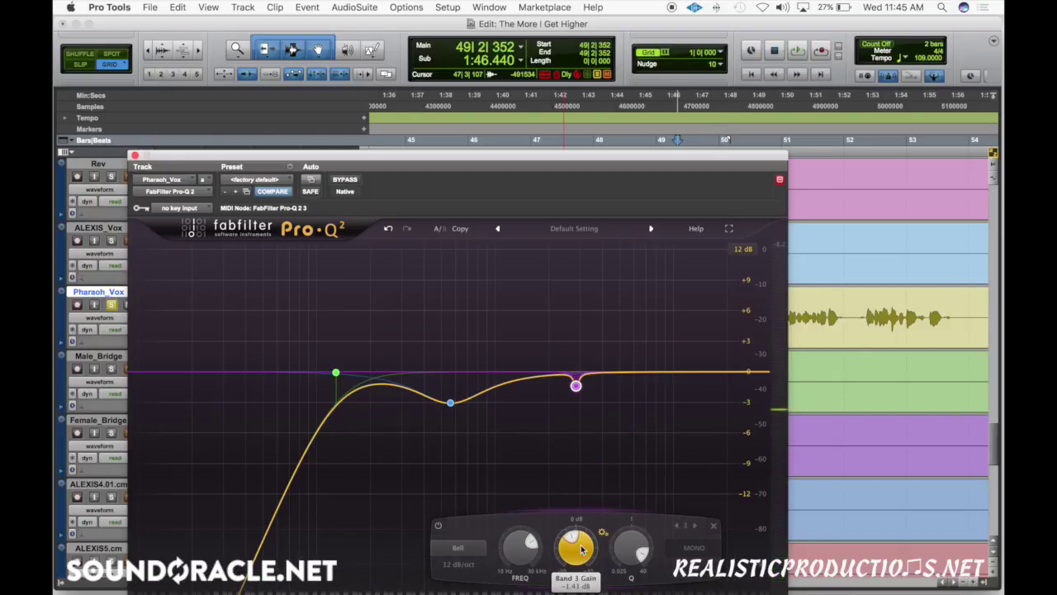
key("space")
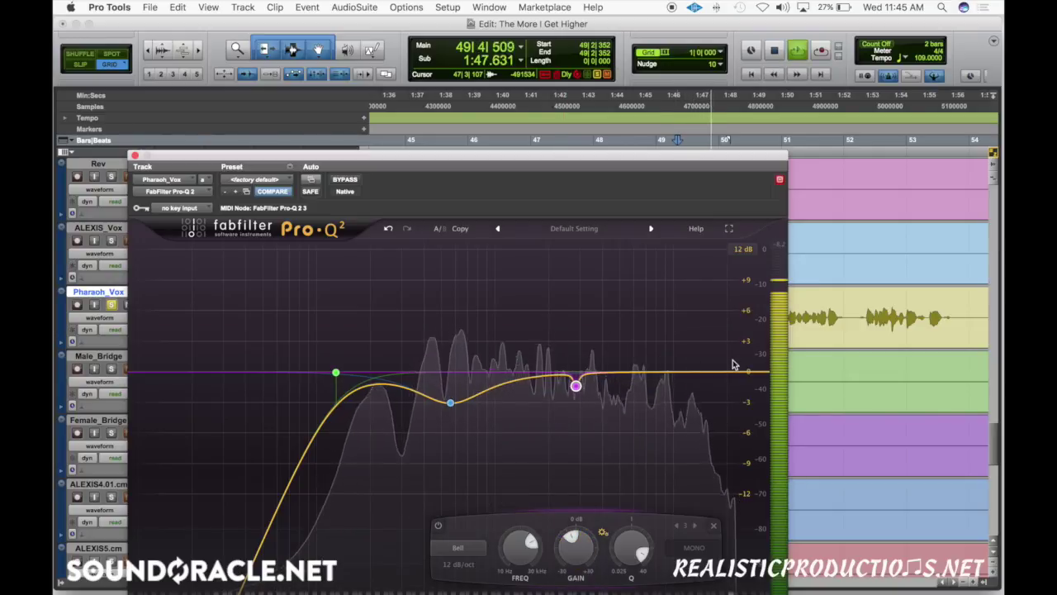
key("space")
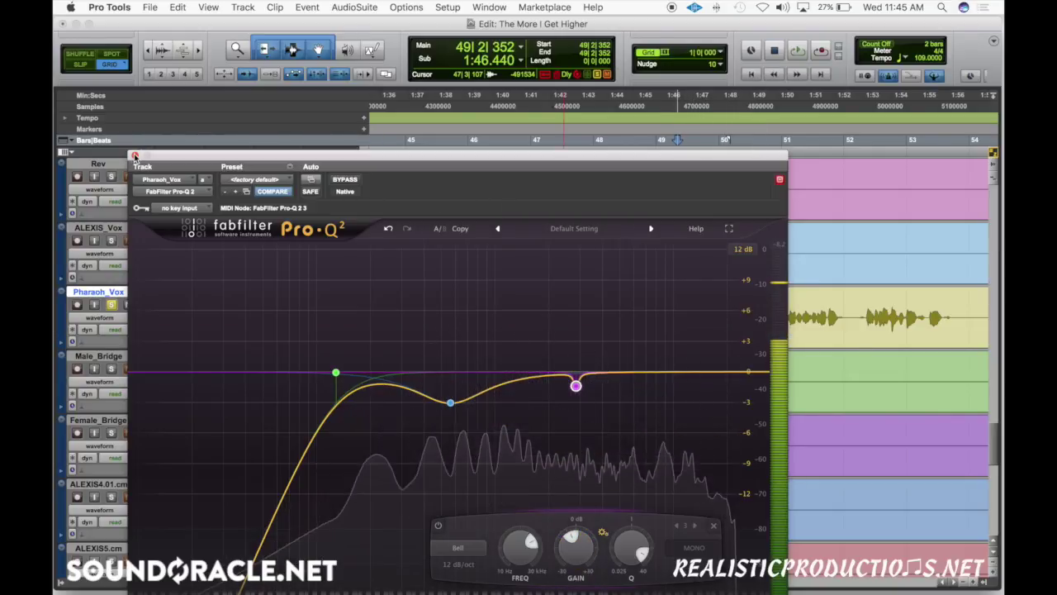
Close the Pro-Q 2 window, copy the ALEXIS_Vox Pro-MB to the third insert of Pharaoh_Vox, and open it clear of the waveform.
left_click(134, 155)
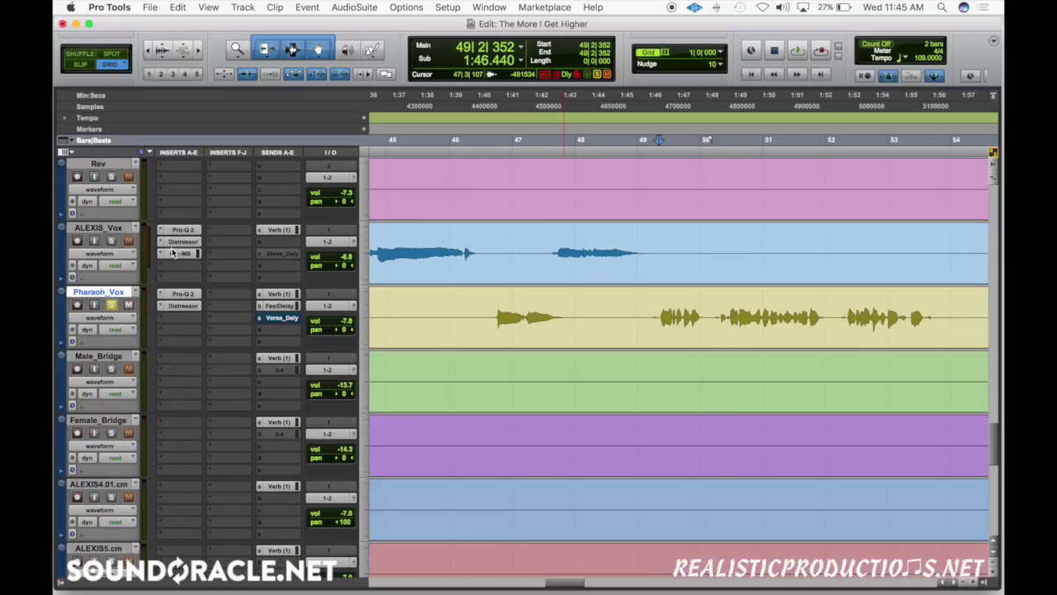
left_click_drag(190, 322, 189, 321)
left_click_drag(560, 163, 579, 425)
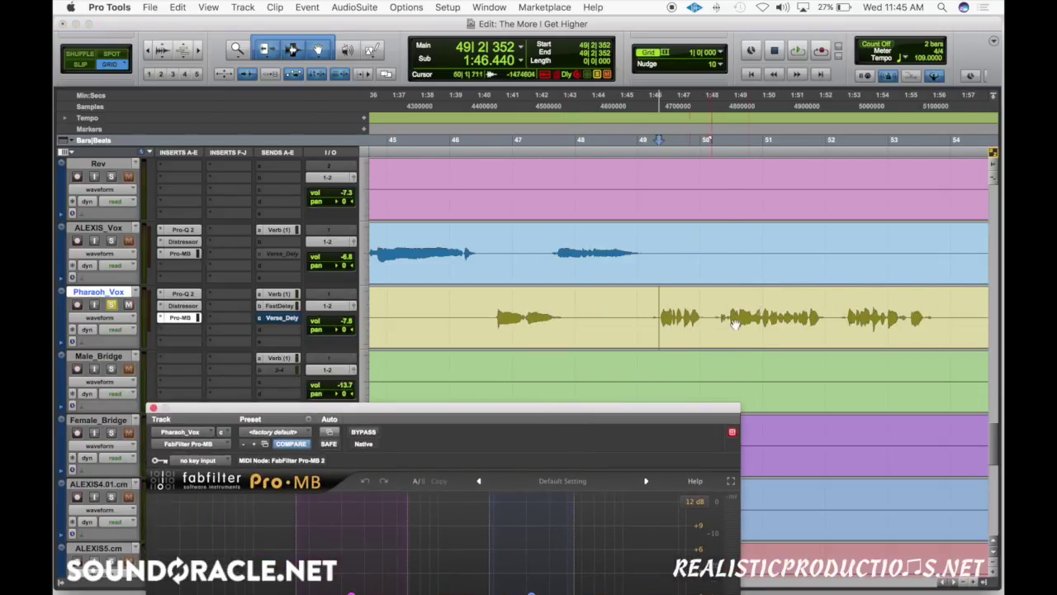
Select the Pharaoh_Vox phrase from just after bar 50 to just before bar 52 and play it through Pro-MB.
left_click_drag(719, 311, 819, 309)
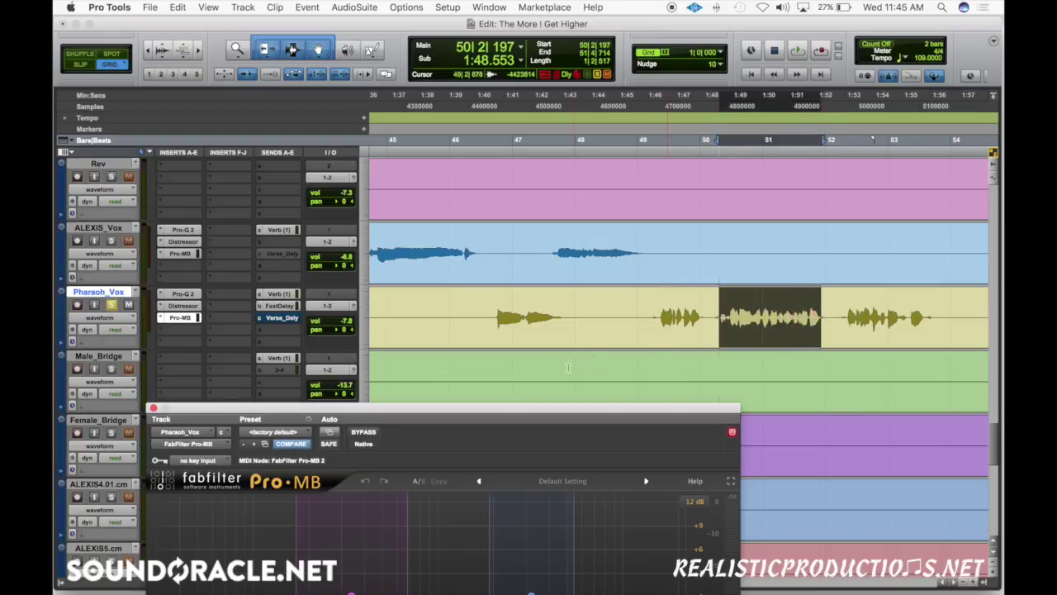
key("space")
left_click_drag(562, 411, 604, 160)
key("space")
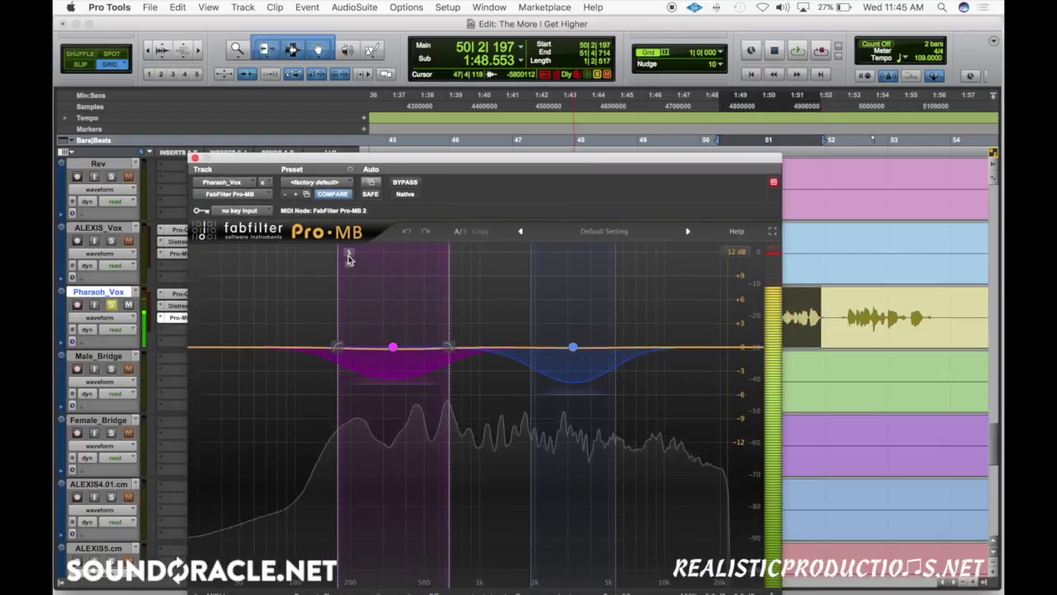
Solo the low-mid Pro-MB band, shift its center to about 279 Hz during playback, and unsolo it.
left_click(347, 252)
key("space")
left_click_drag(392, 347, 377, 347)
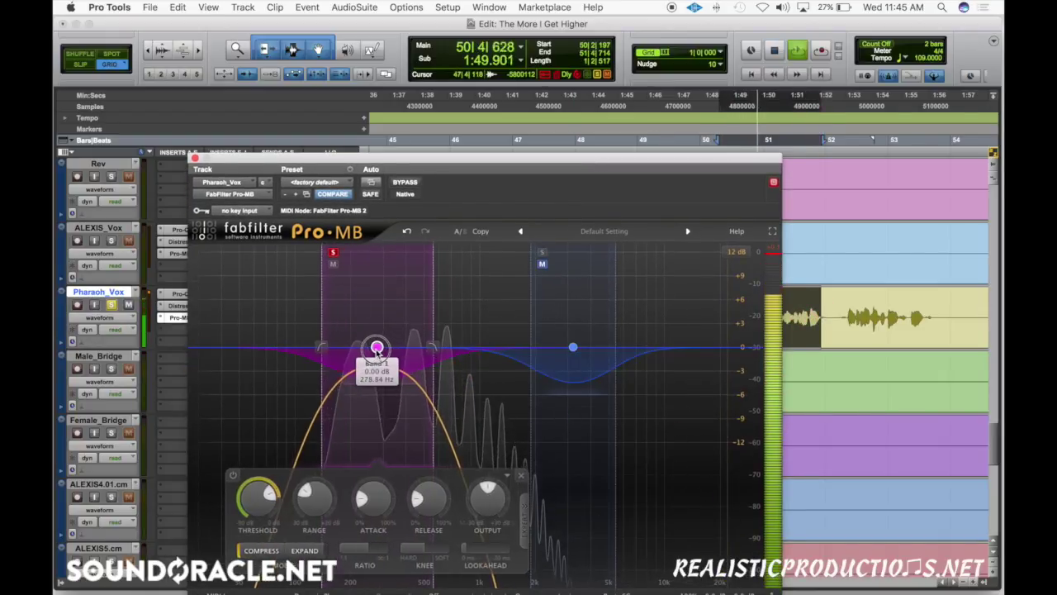
left_click(331, 253)
key("space")
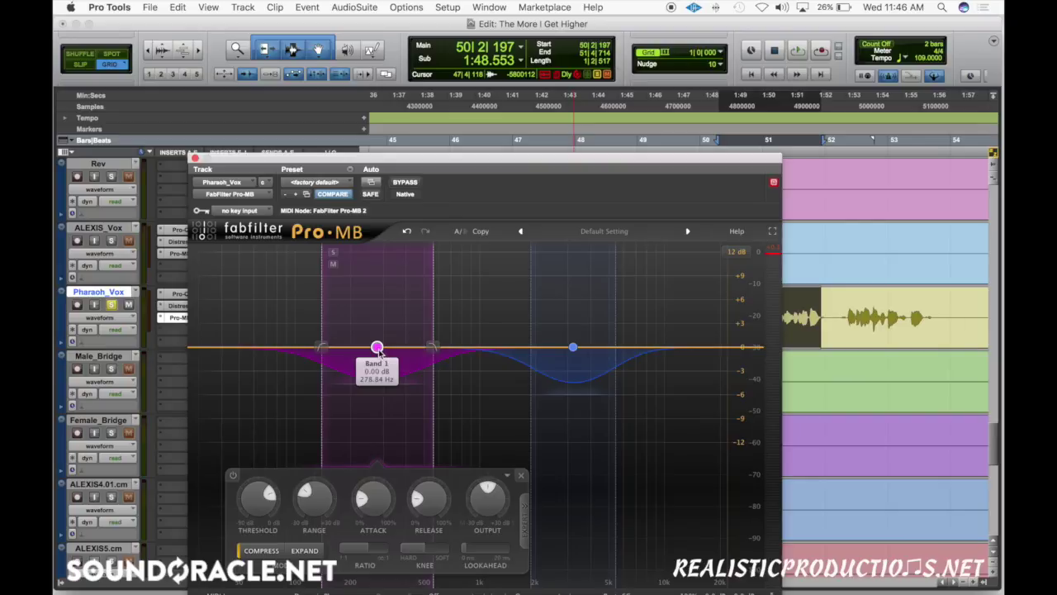
Set the low-mid Pro-MB band's range to about -3.44 dB while replaying the Pharaoh_Vox phrase.
key("space")
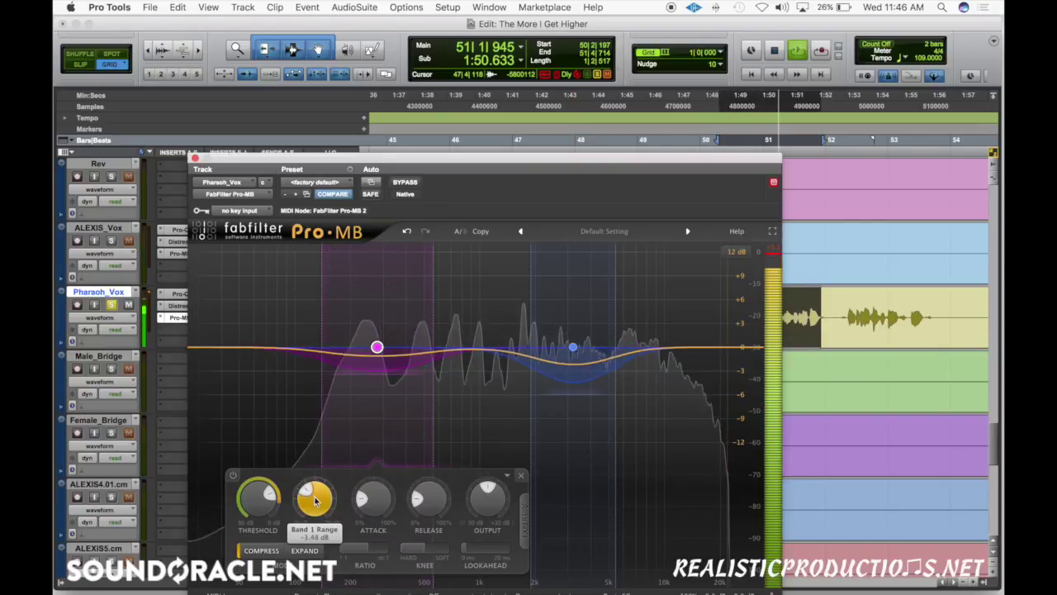
key("space")
key("space")
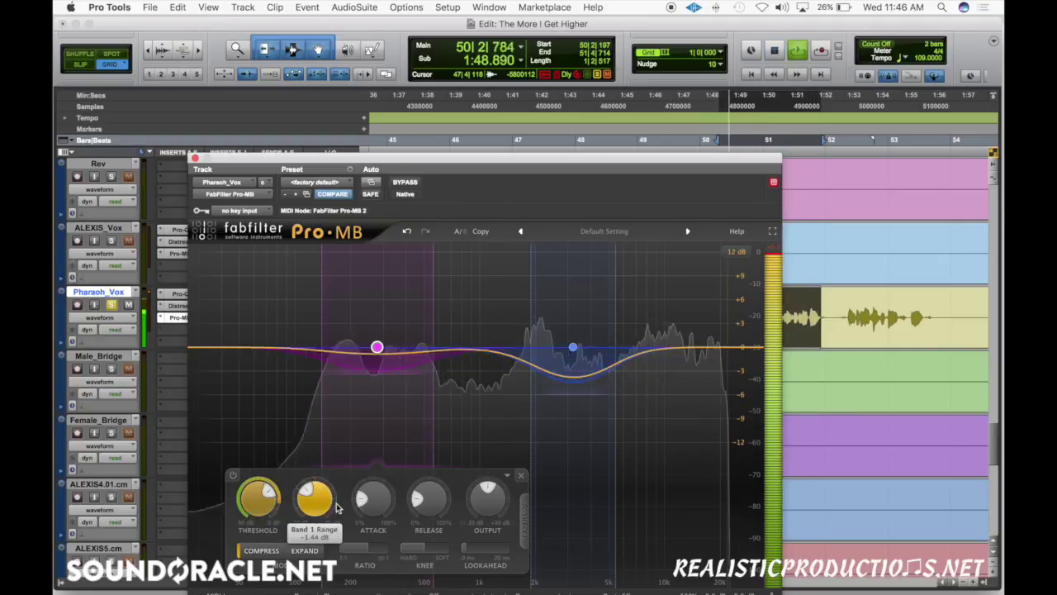
Solo the upper-mid Pro-MB band and sweep its center frequency to about 4040 Hz during playback.
left_click(542, 252)
key("space")
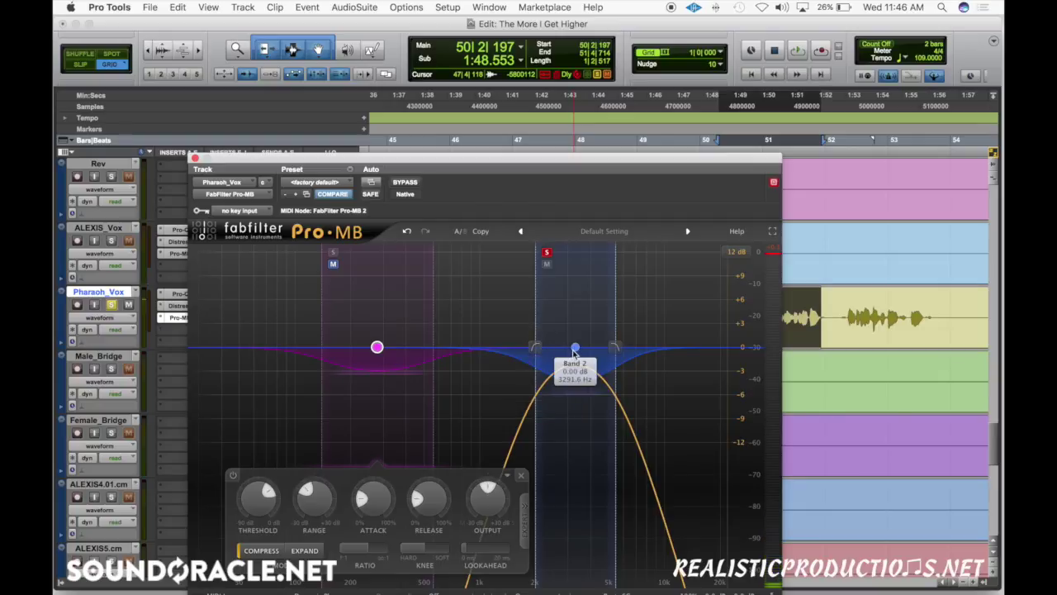
left_click_drag(573, 348, 564, 348)
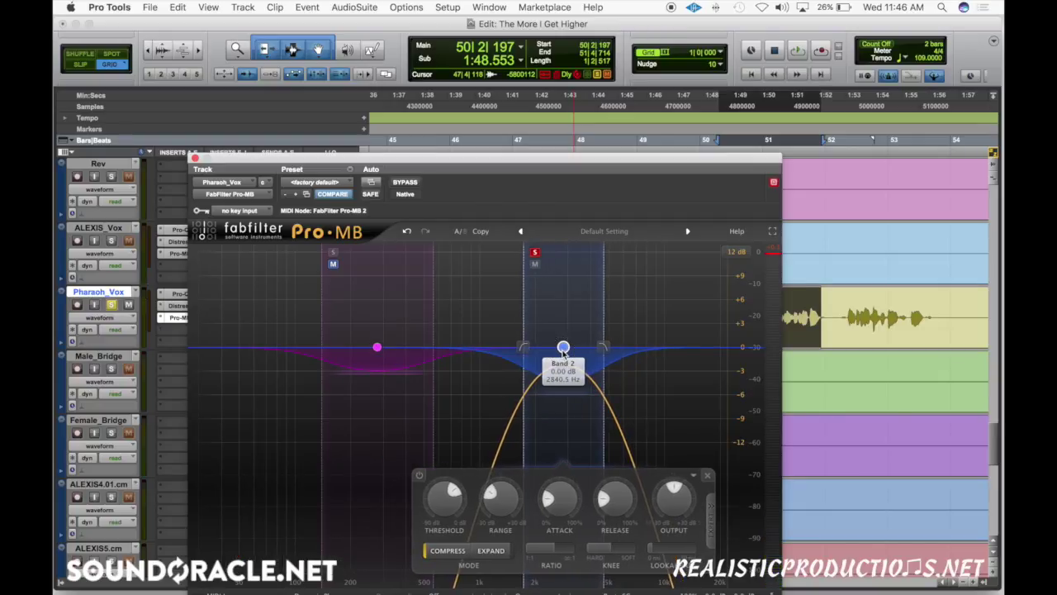
key("space")
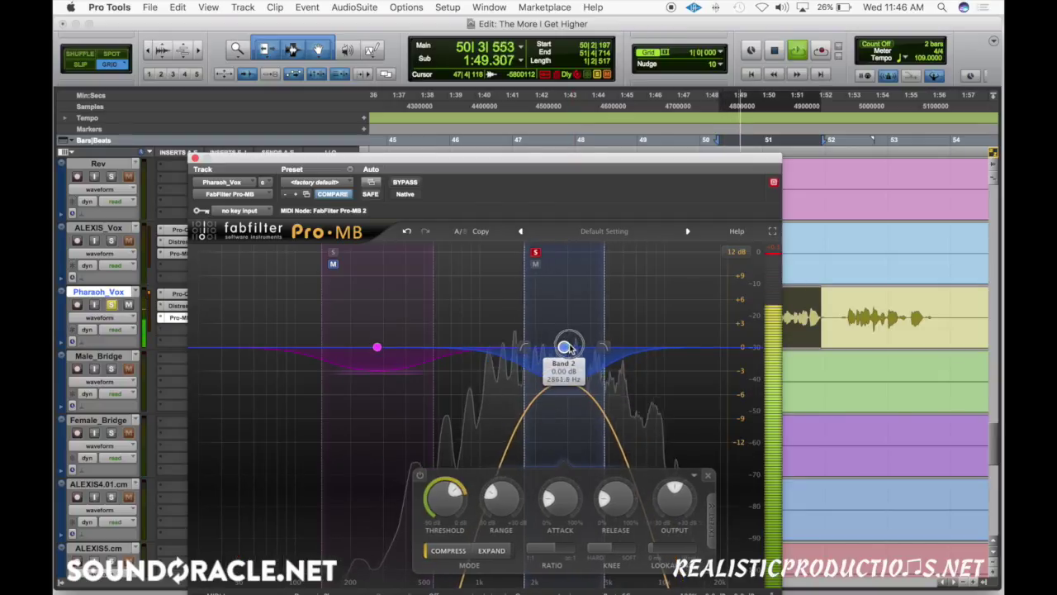
left_click_drag(563, 347, 591, 346)
key("space")
Select and play the Pharaoh_Vox phrase between bars 49 and 50, shift the upper-mid band's center slightly lower, and unsolo the band.
left_click_drag(578, 157, 578, 363)
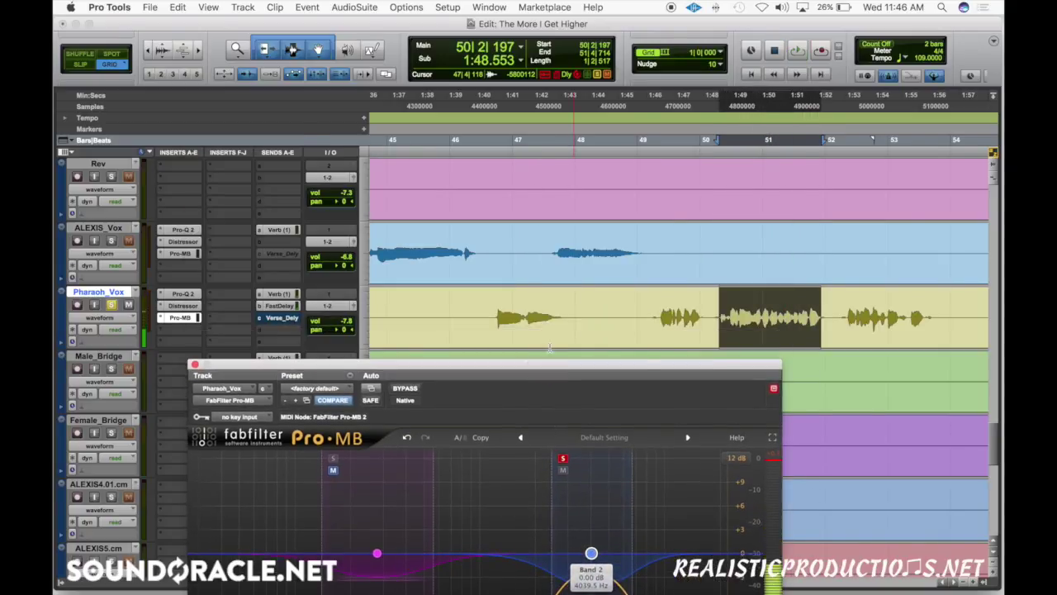
left_click_drag(660, 314, 699, 309)
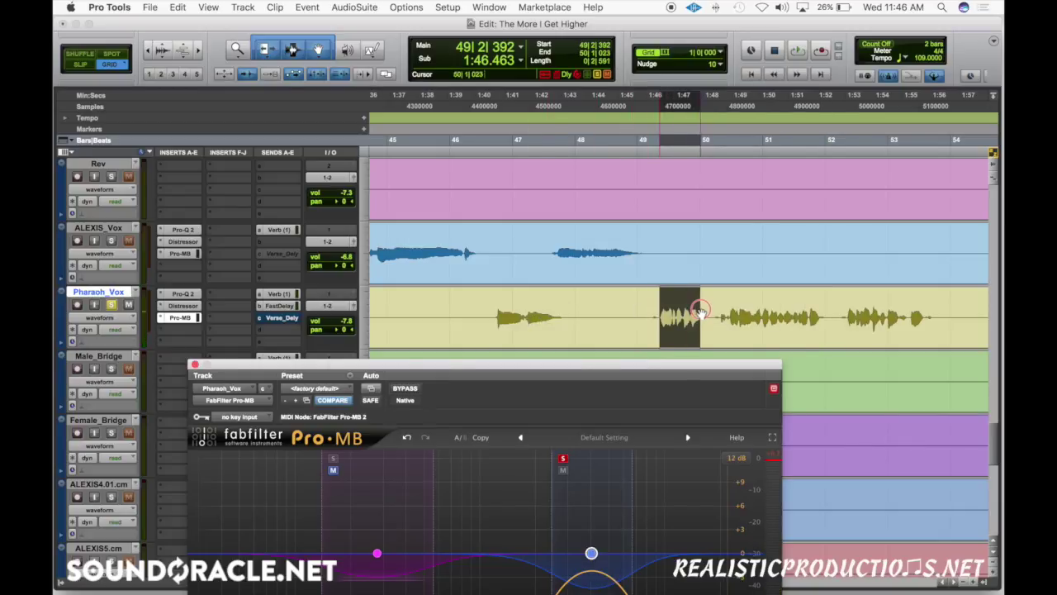
key("space")
left_click_drag(638, 366, 614, 212)
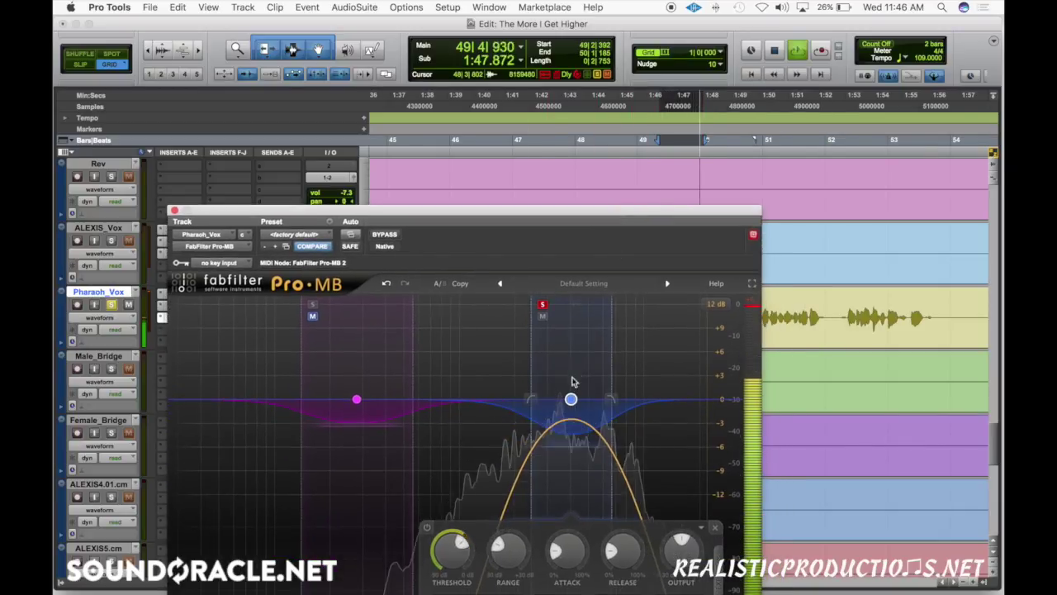
mouse_move(569, 403)
left_mouse_down()
mouse_move(553, 411)
mouse_move(577, 391)
mouse_move(534, 396)
mouse_move(567, 399)
left_mouse_up()
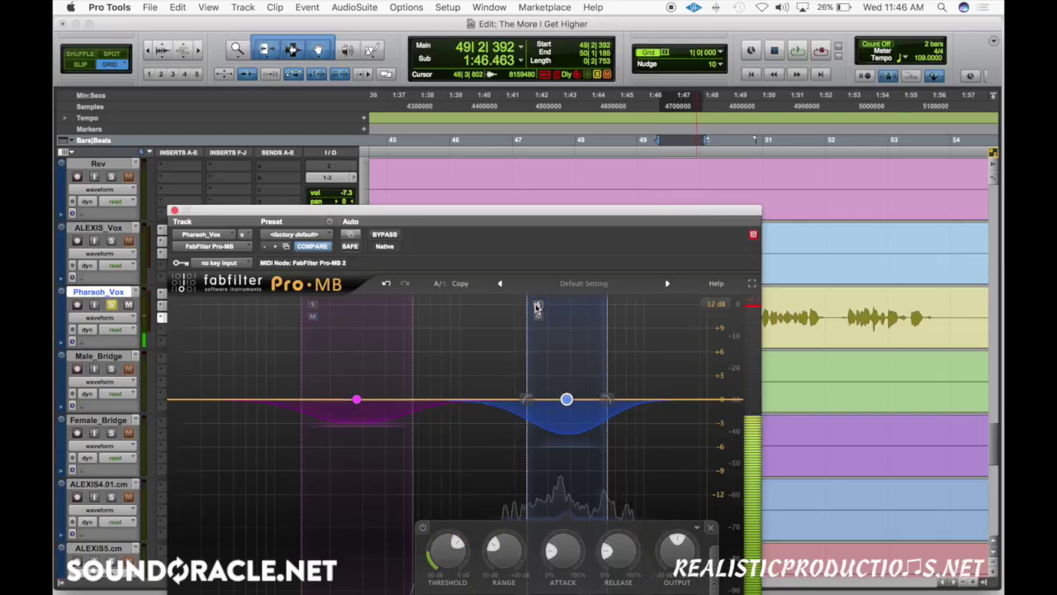
mouse_move(510, 541)
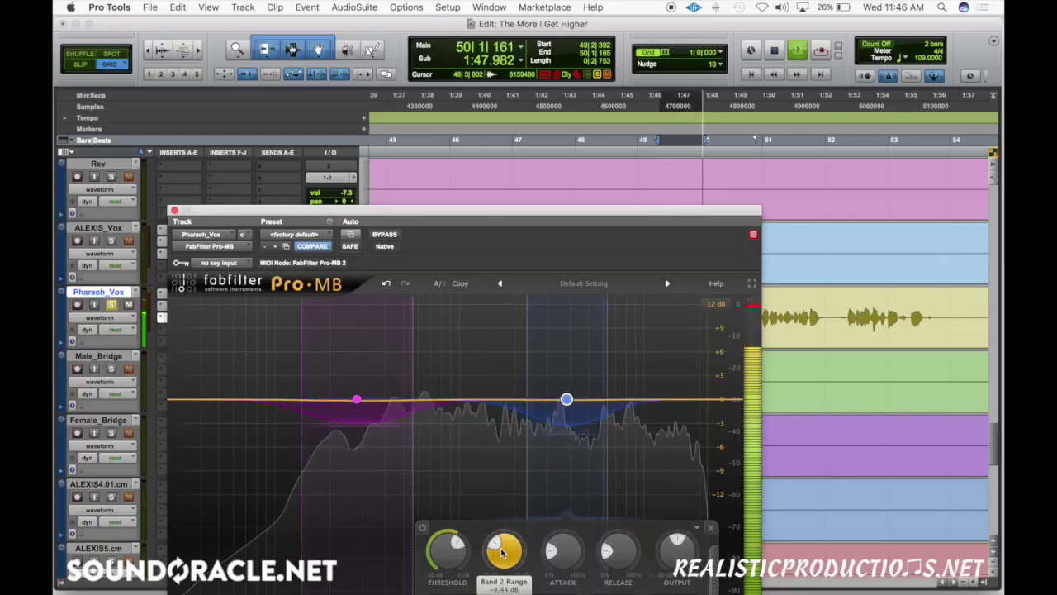
key("space")
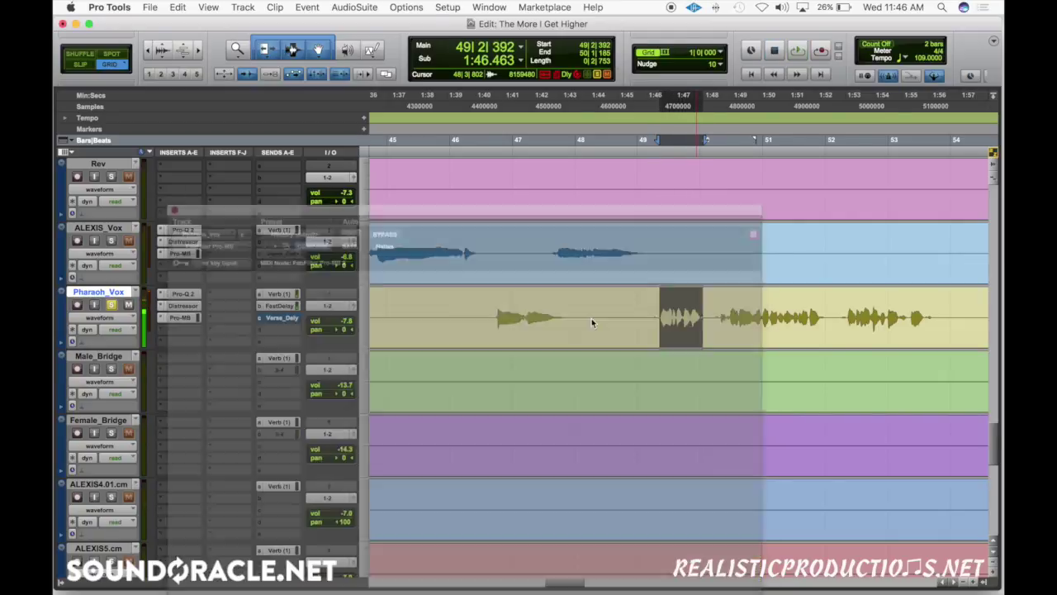
Close Pro-MB and compare the phrase after bar 49 with Pharaoh_Vox's Pro-Q 2 and Pro-MB bypassed and active.
key("super+w")
left_click(663, 313)
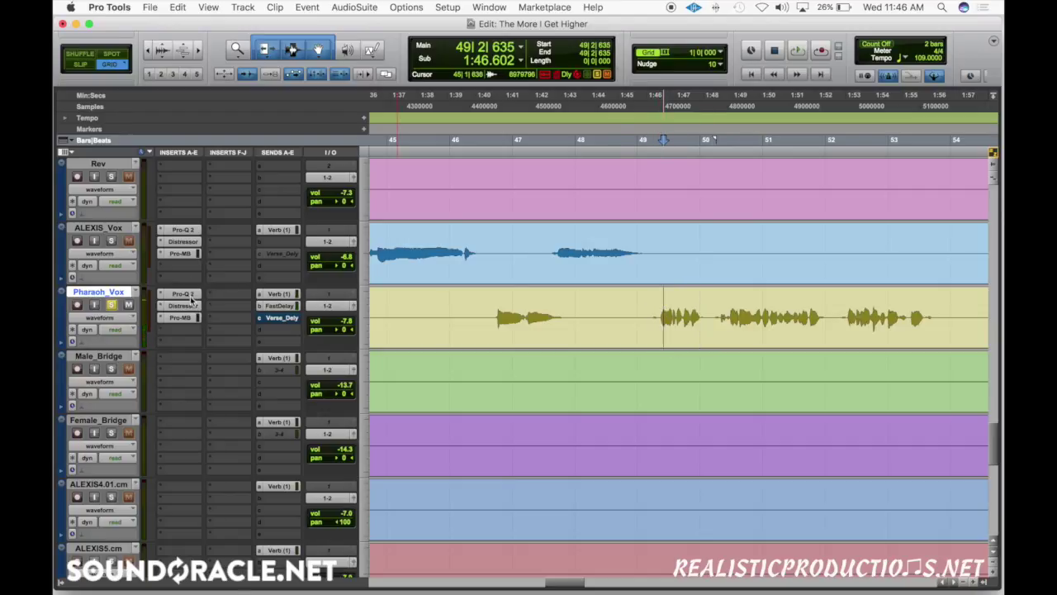
key("space")
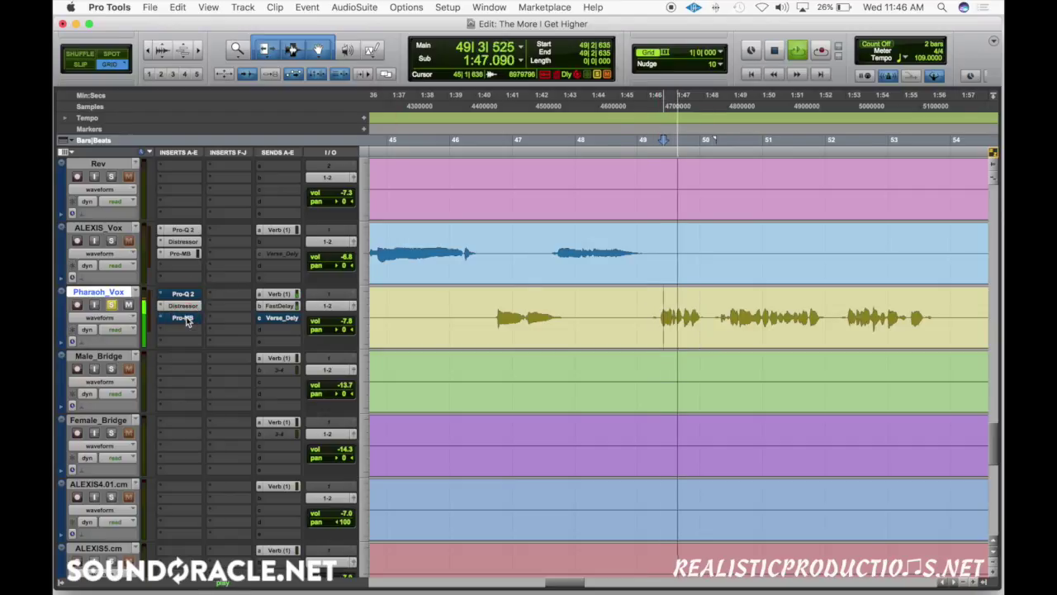
key("space")
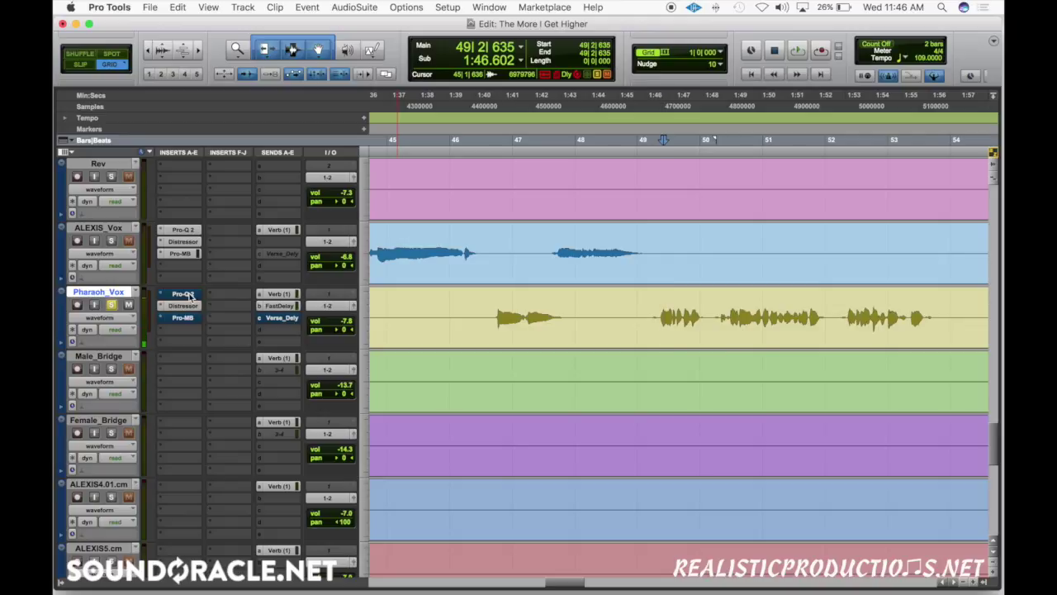
key("space")
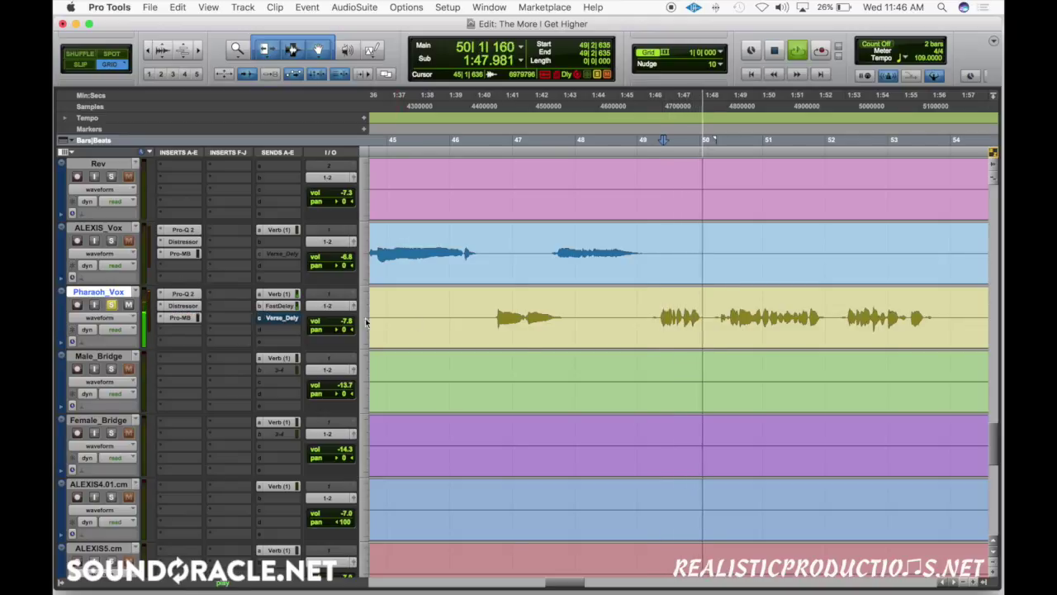
key("space")
Play both vocals in the full mix from the V2 marker at bar 41.
key("r")
key("r")
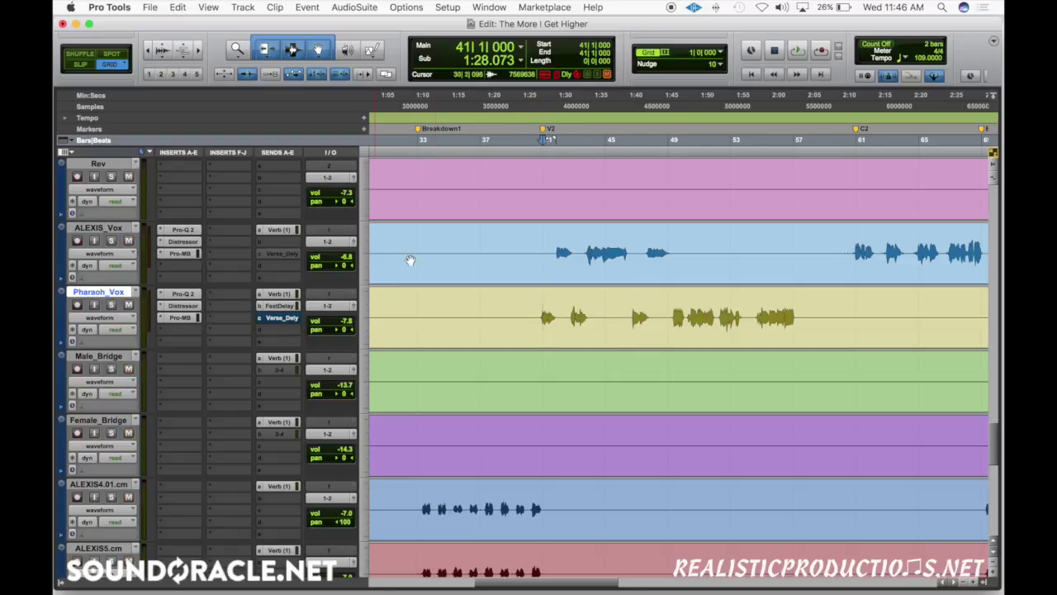
key("space")
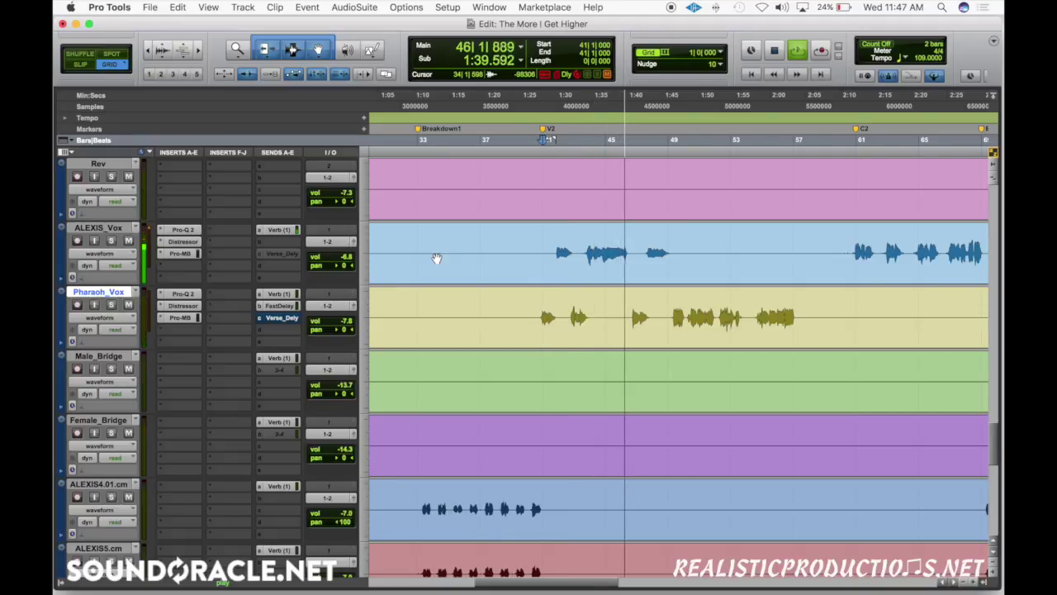
key("space")
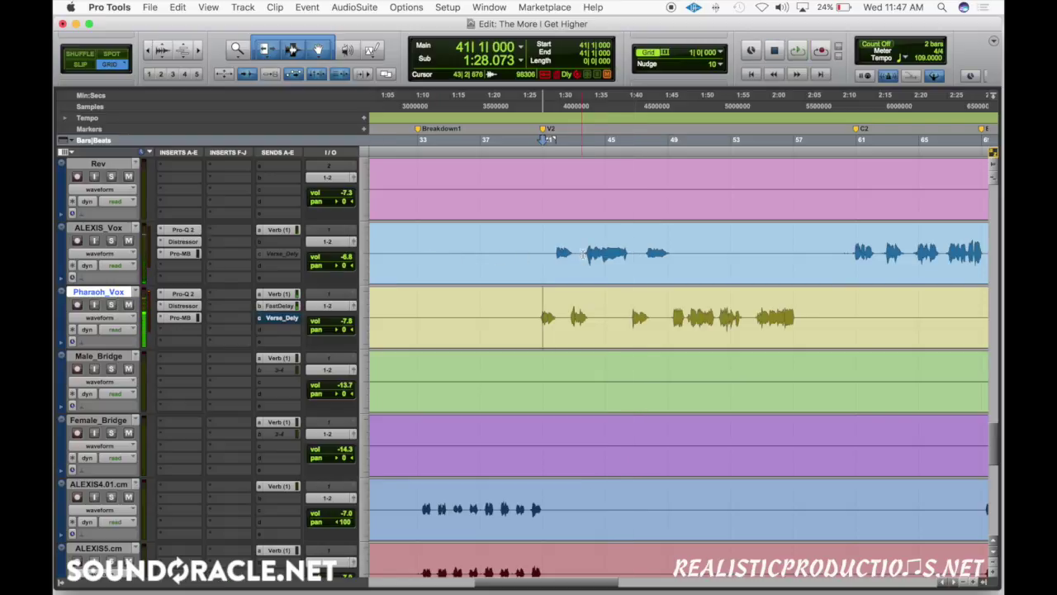
Save the session and add Sie-Q (mono) to the fourth insert of ALEXIS_Vox.
left_click(583, 252)
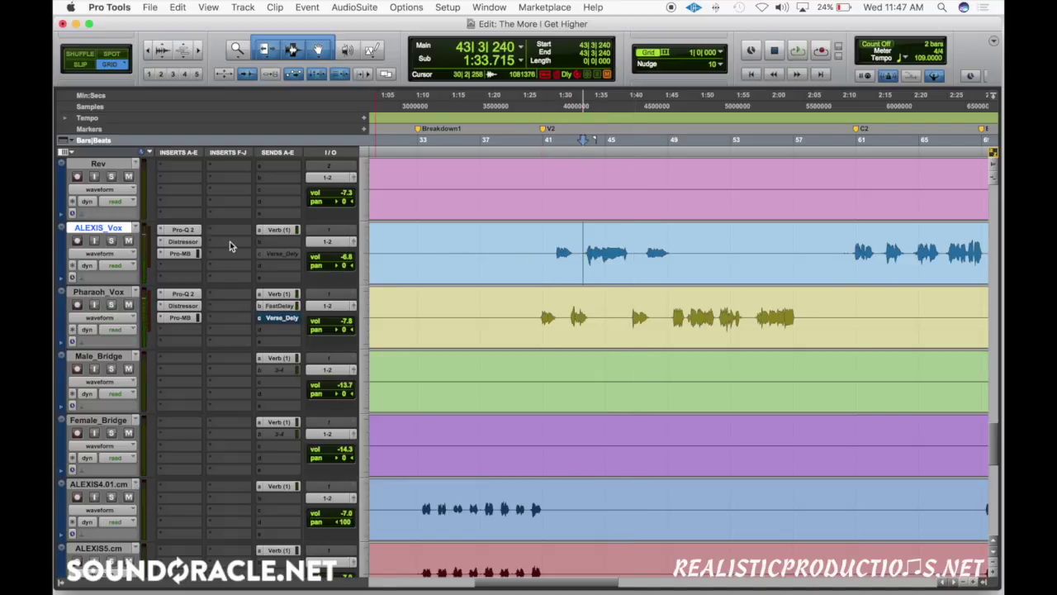
key("super+s")
scroll(416, 251, "right", 3)
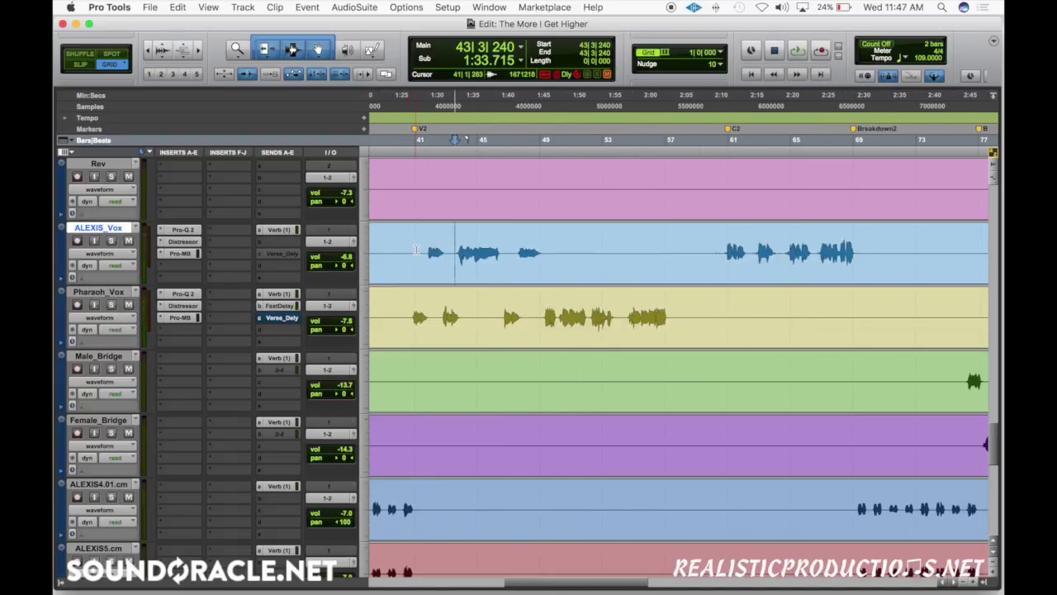
left_click(184, 266)
mouse_move(203, 326)
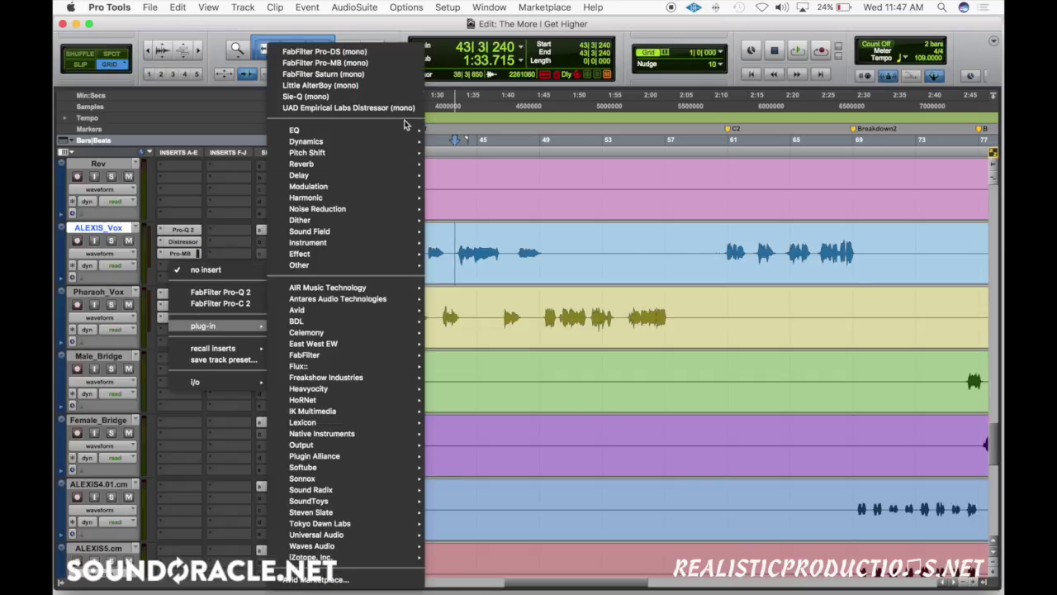
left_click(367, 96)
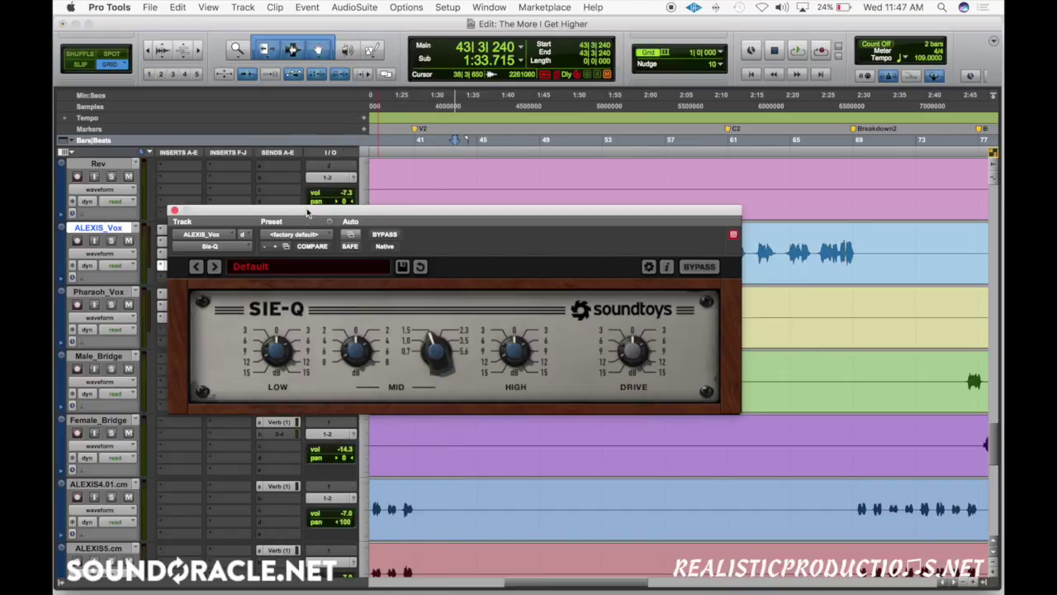
left_click_drag(308, 214, 553, 90)
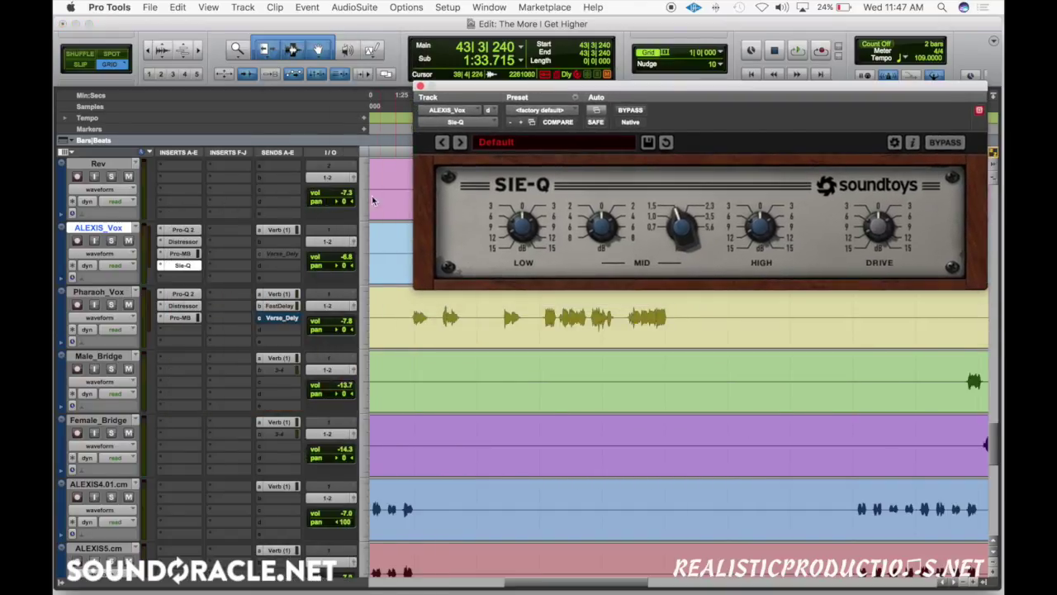
Review the existing Pro-Q 2 curve on ALEXIS_Vox and close its window.
left_click(184, 230)
left_click_drag(704, 87, 563, 61)
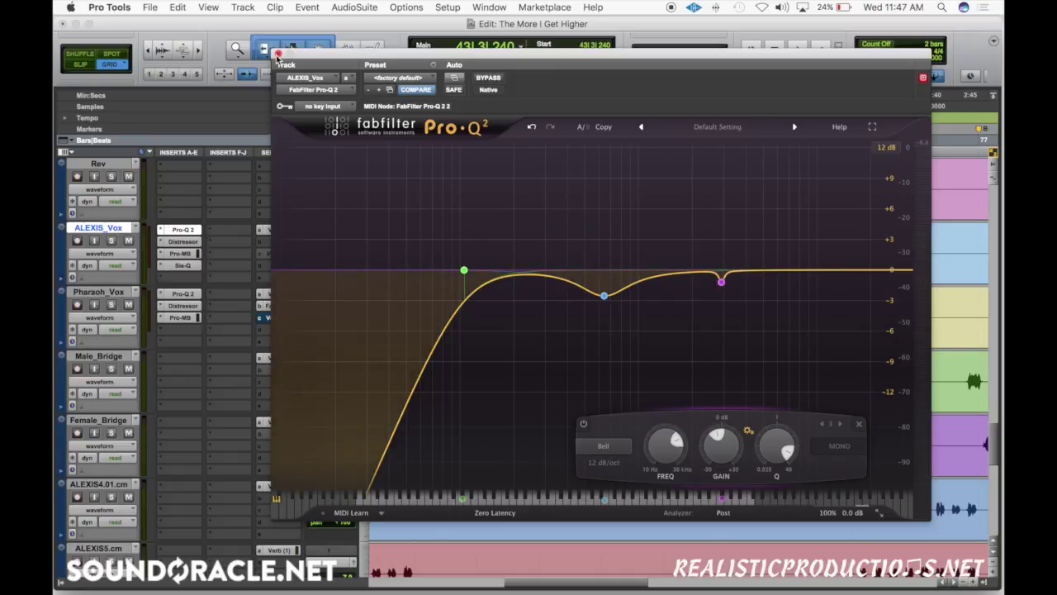
left_click(278, 54)
Reopen Sie-Q clear of the ALEXIS_Vox waveform and try its mid frequency control on a vocal phrase.
left_click(184, 265)
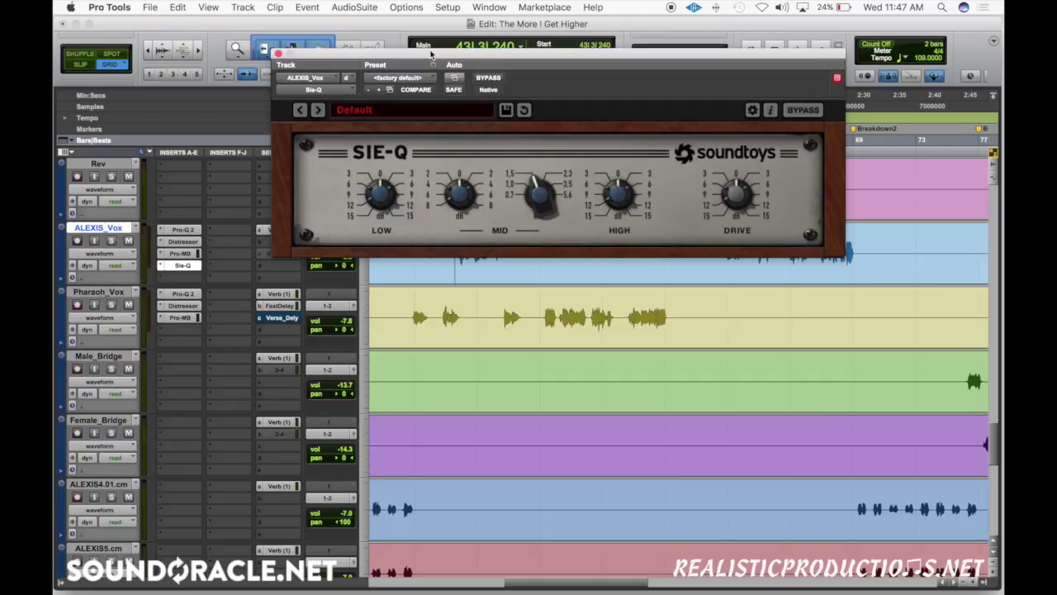
left_click_drag(467, 54, 394, 4)
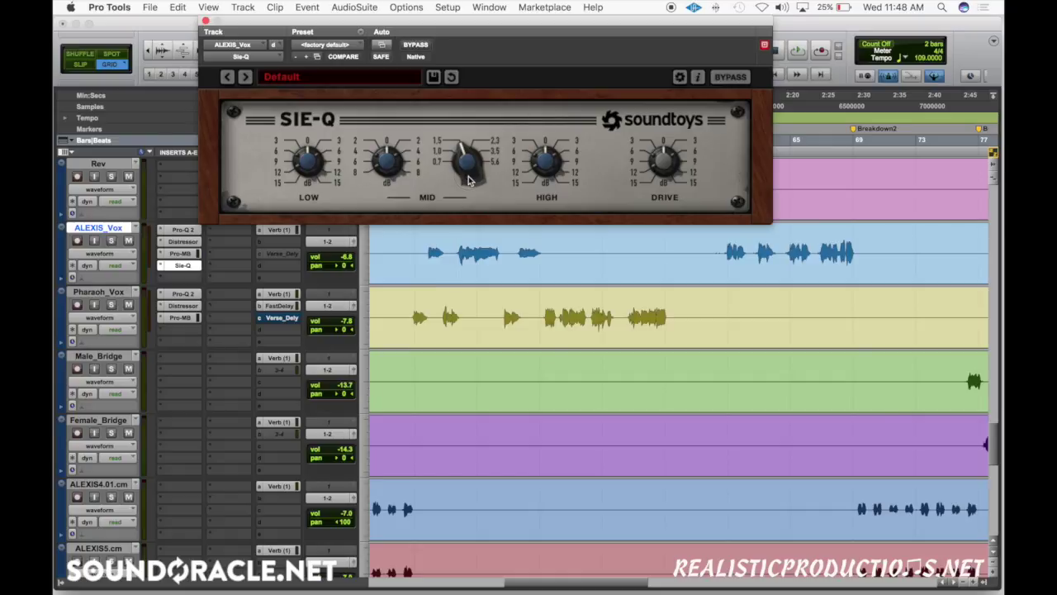
left_click_drag(473, 177, 489, 191)
left_click_drag(456, 252, 502, 234)
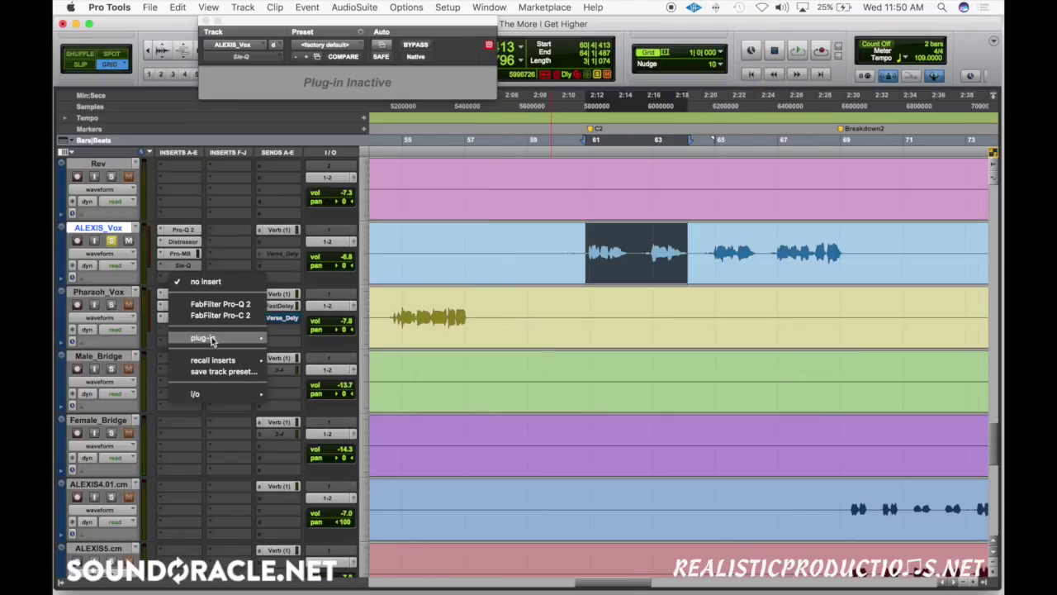
Add UAD SSL E Channel Strip Legacy (mono) to the fifth insert of ALEXIS_Vox.
mouse_move(207, 337)
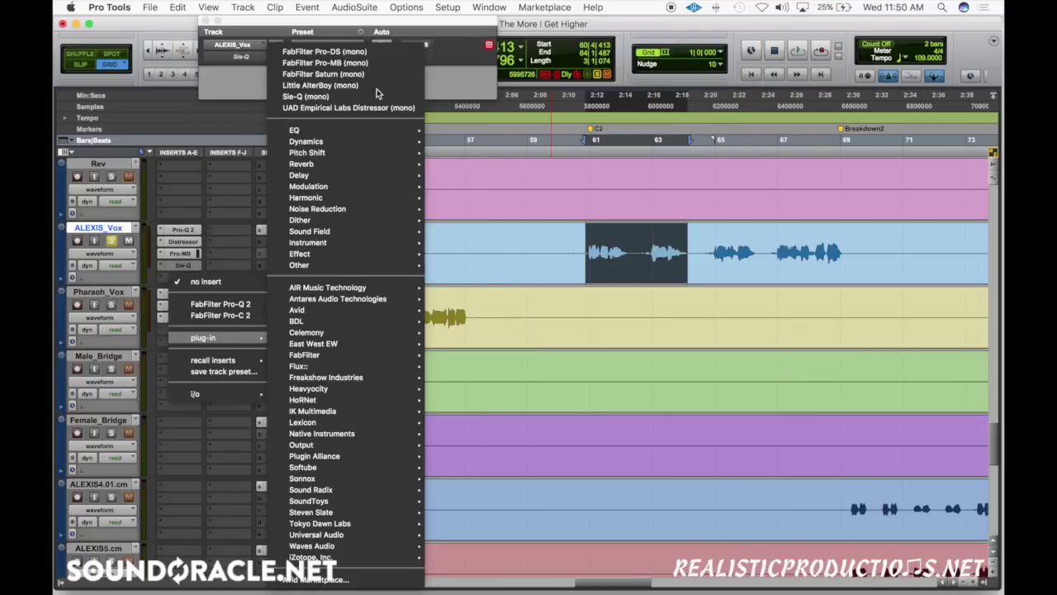
mouse_move(357, 132)
scroll(550, 391, "down", 10)
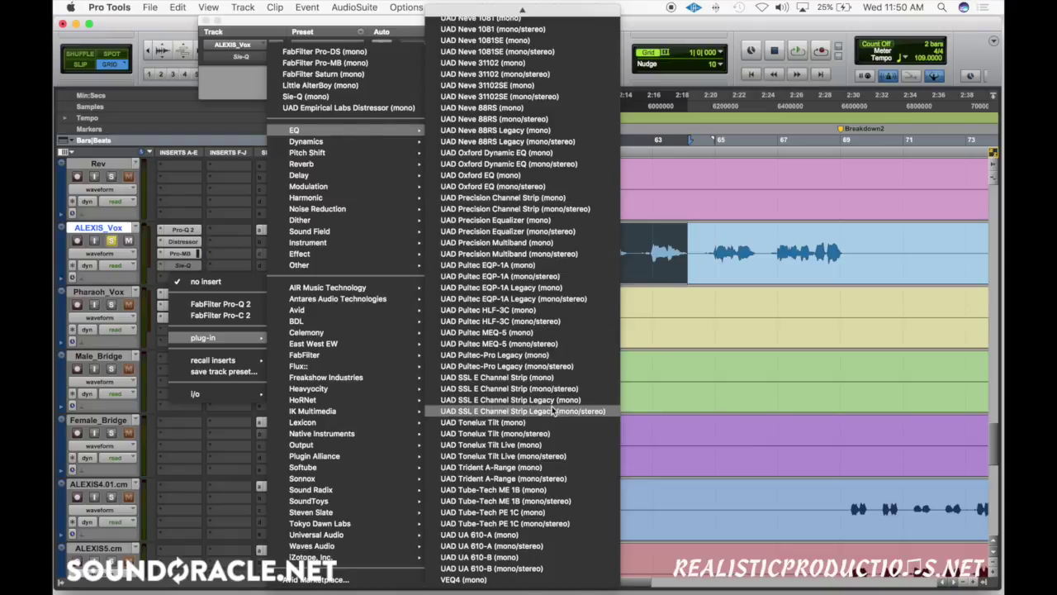
left_click(526, 400)
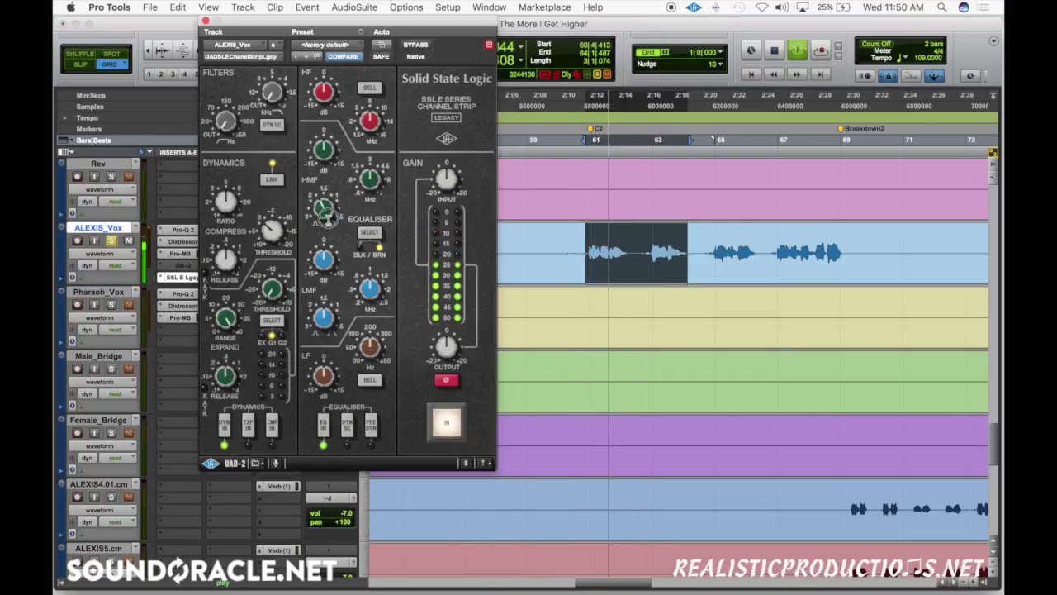
Boost the channel strip's high-mid band and raise its frequency while auditioning the ALEXIS_Vox chorus phrases from bars 61 and 67.
key("space")
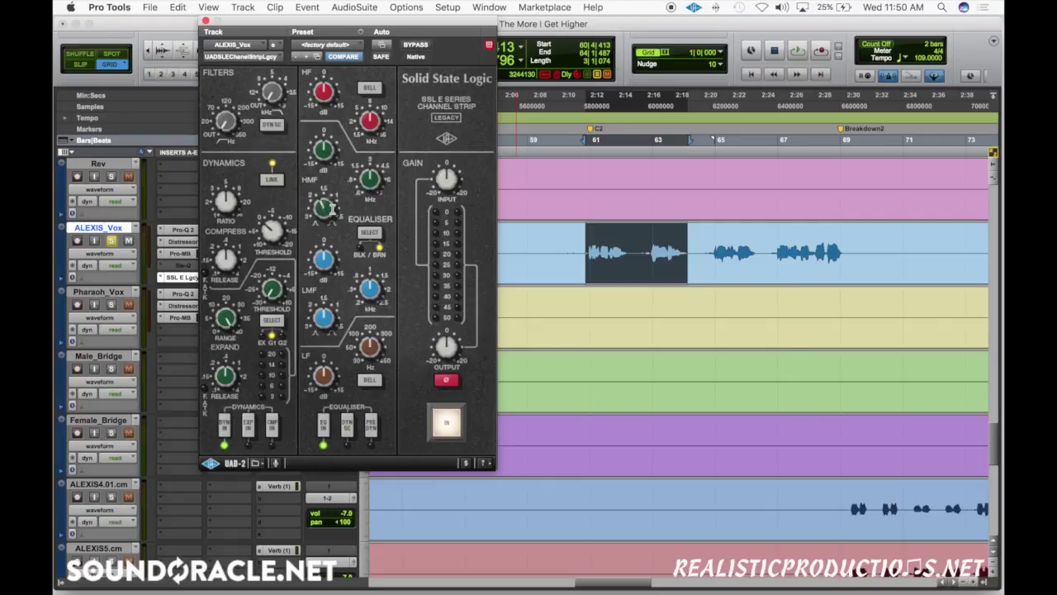
key("space")
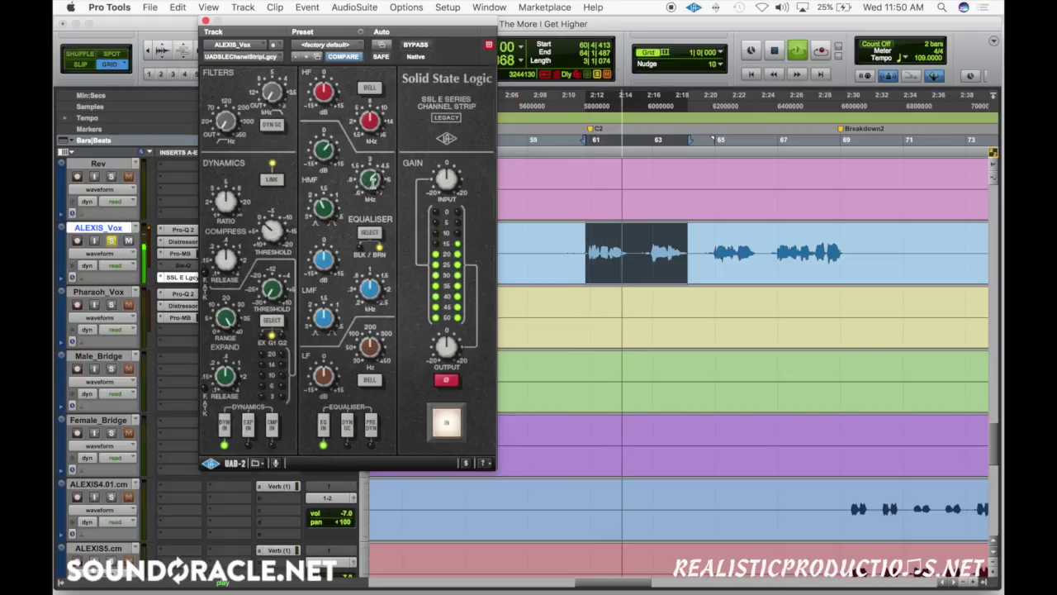
left_click(642, 244)
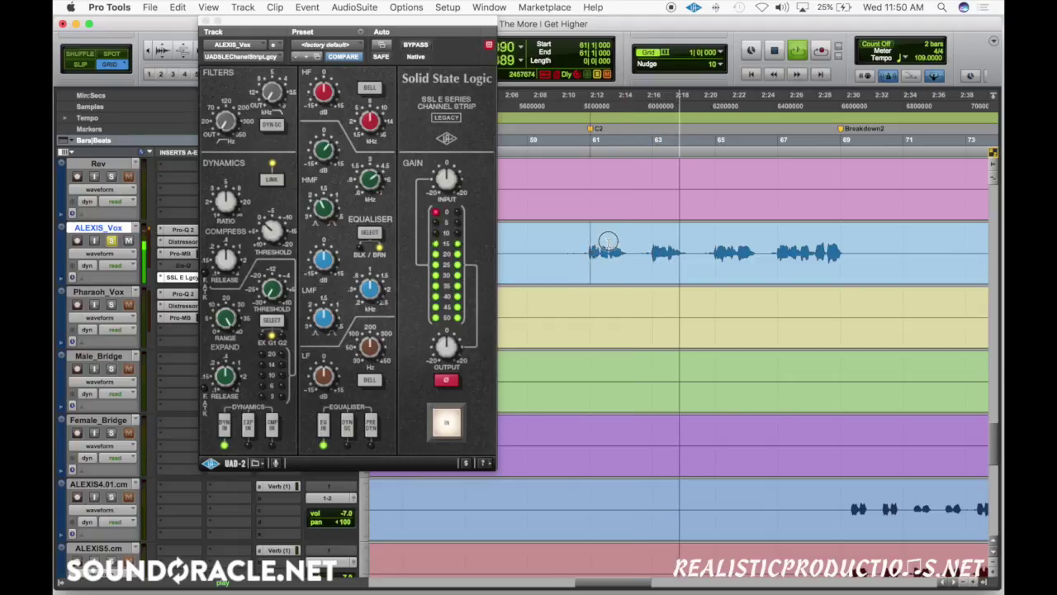
left_click_drag(604, 239, 626, 240)
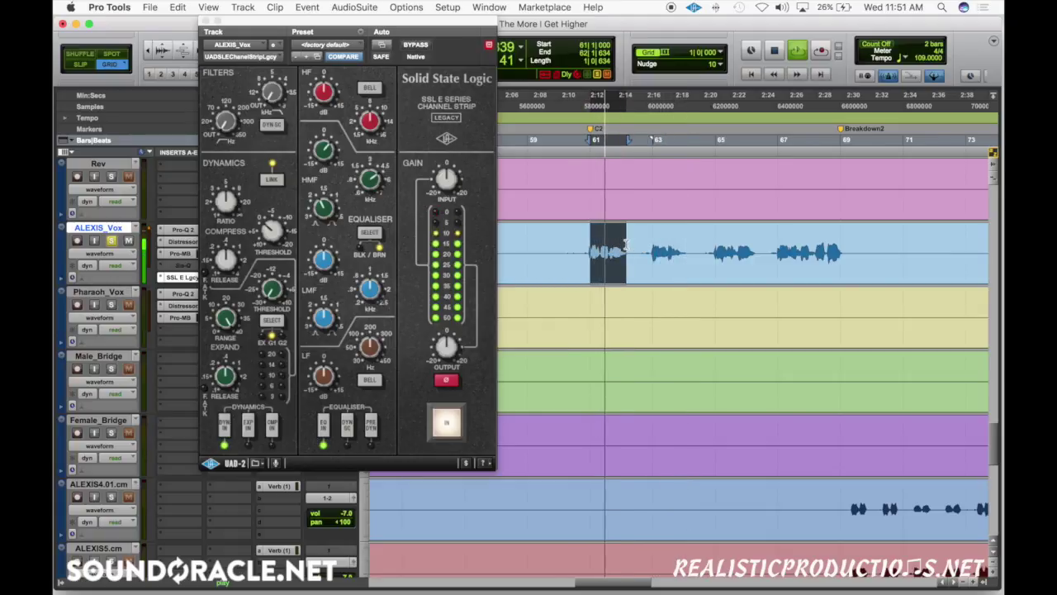
left_click(778, 248)
key("space")
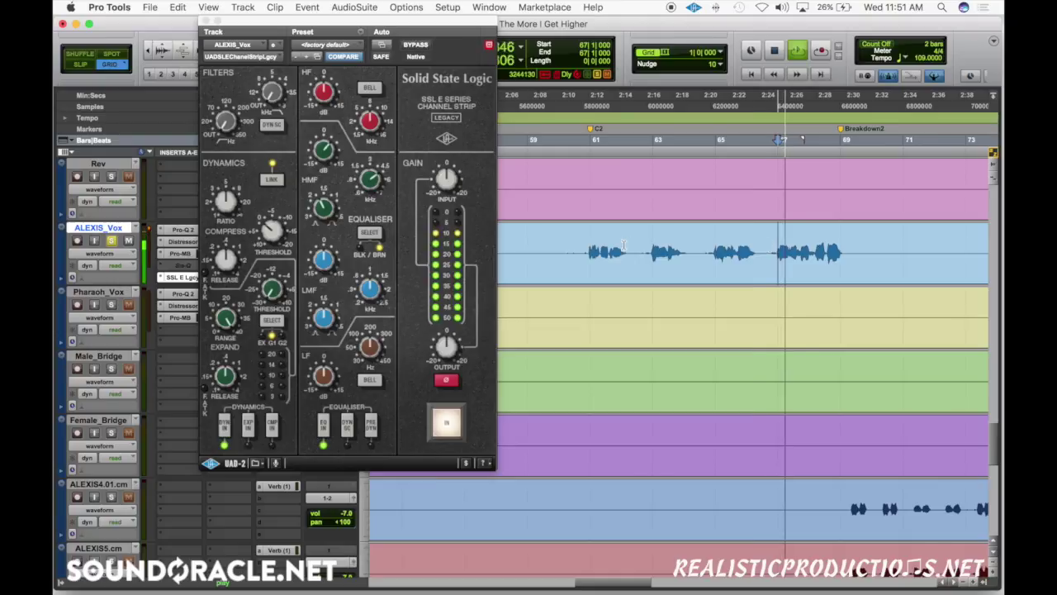
Lower the Distressor's input to about 5 and adjust its output on ALEXIS_Vox, and raise the track volume to -3.4 dB.
left_click_drag(778, 247, 843, 247)
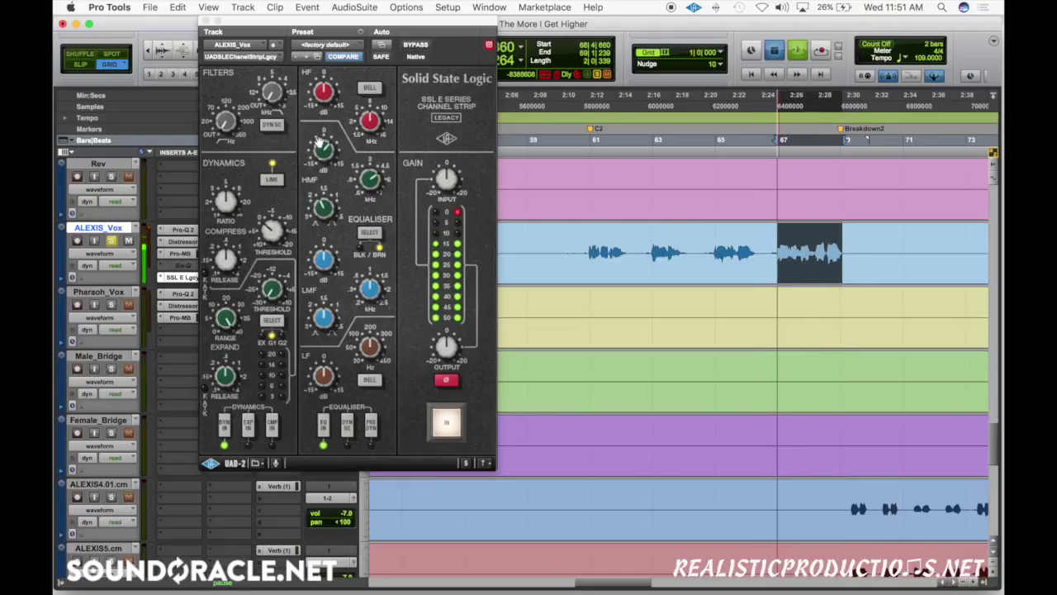
left_click(195, 242)
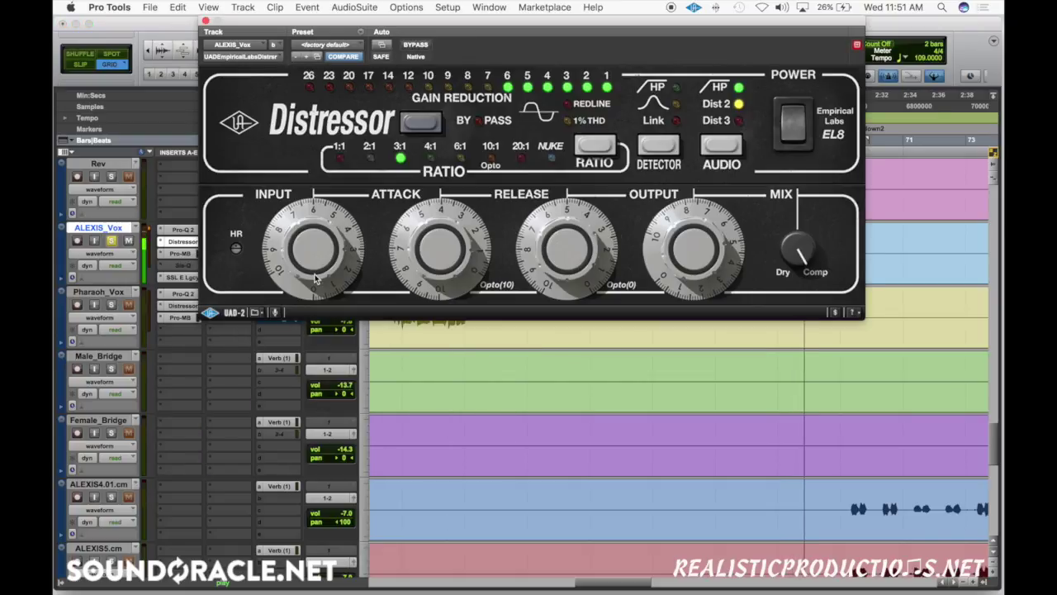
left_click_drag(311, 275, 311, 291)
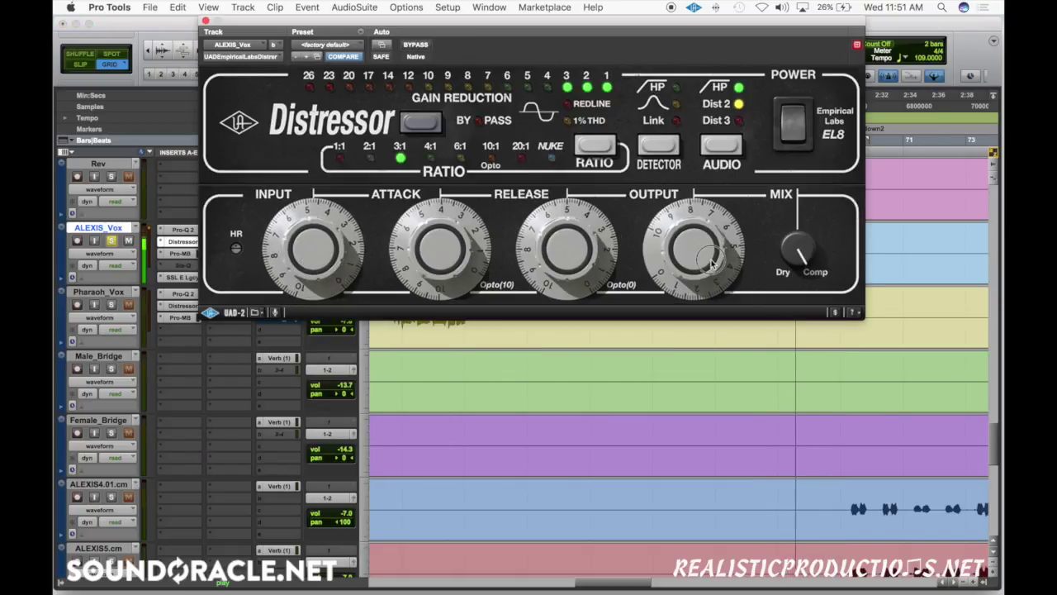
left_click_drag(712, 261, 709, 284)
left_click(206, 21)
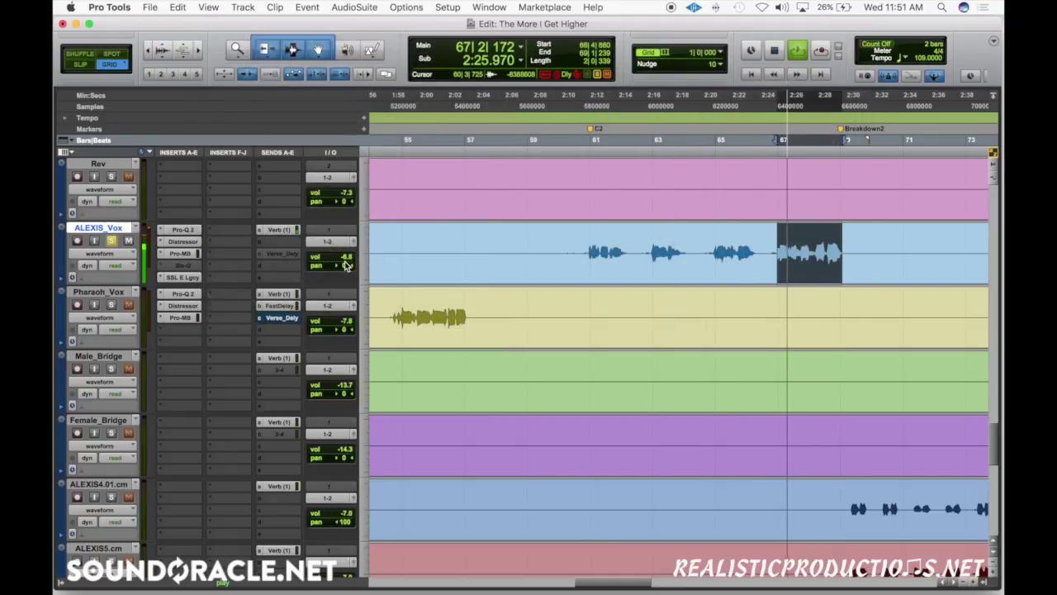
left_click(345, 256)
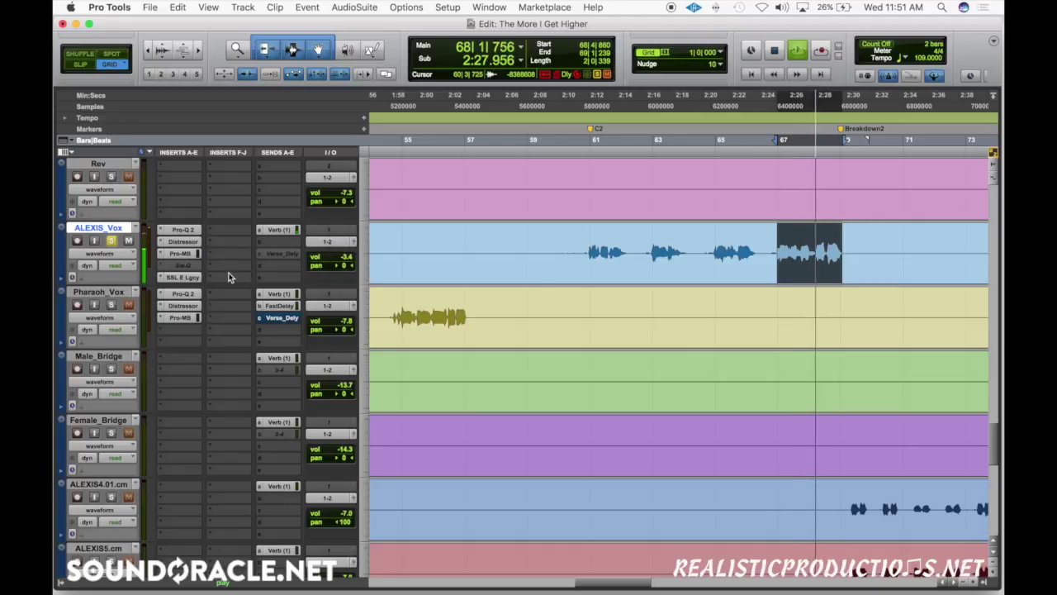
Compare the ALEXIS_Vox phrase at bar 67 with the SSL channel strip's equaliser switched in and out.
left_click(181, 277)
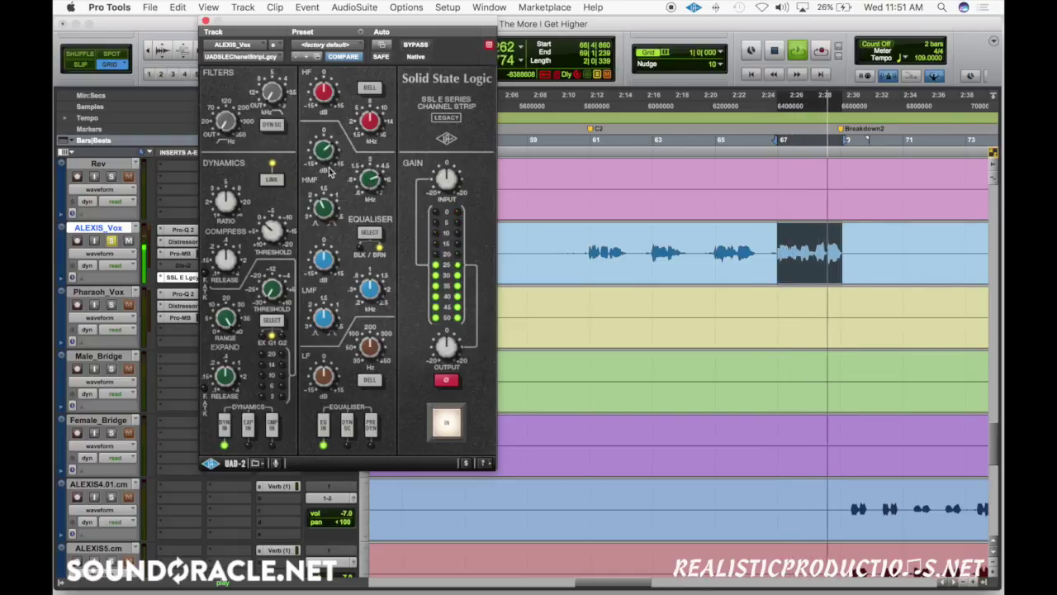
key("space")
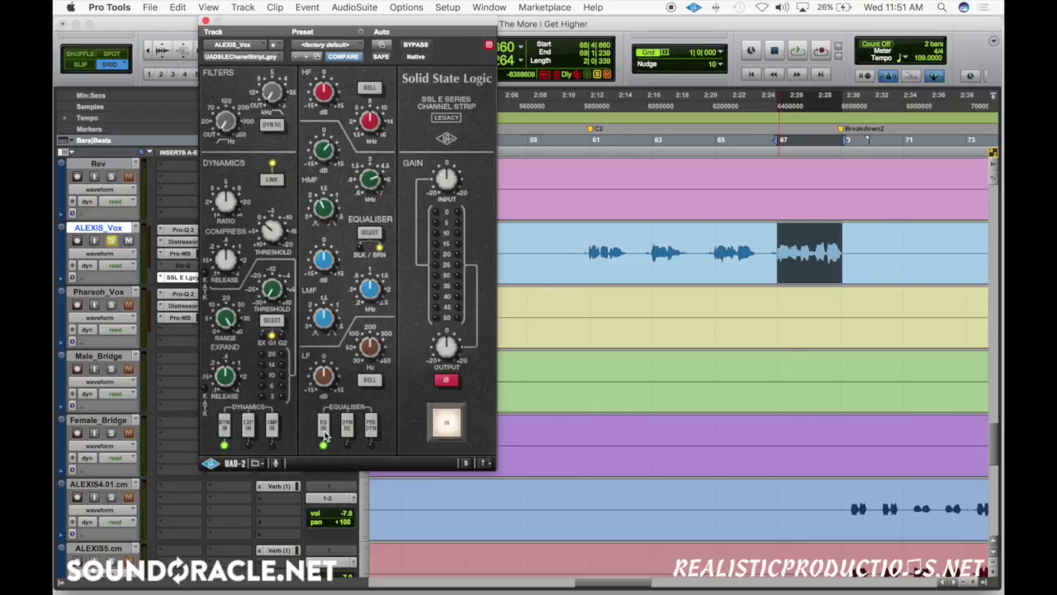
left_click(324, 426)
key("space")
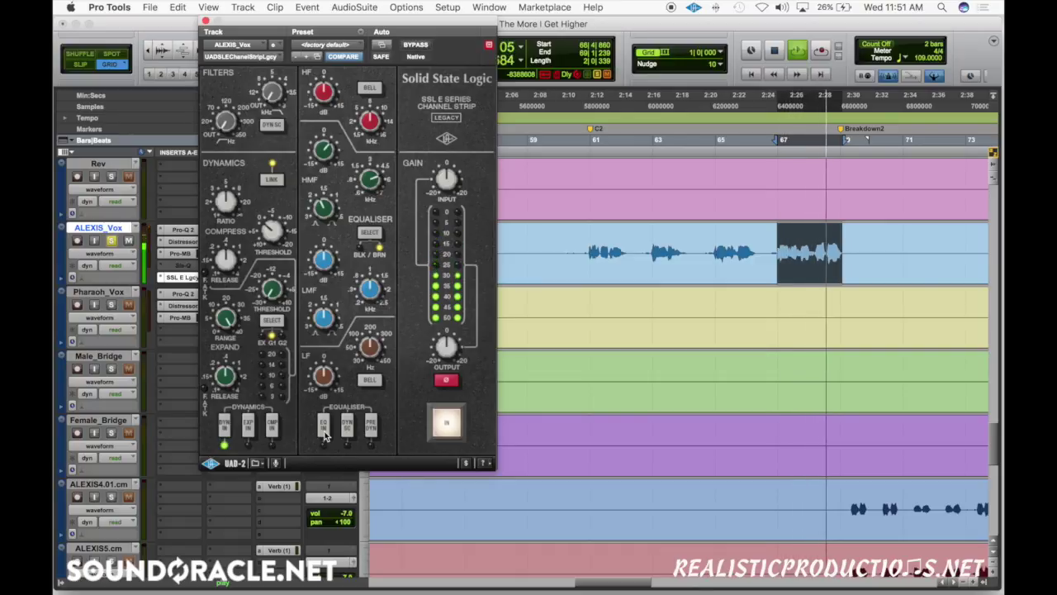
left_click(324, 426)
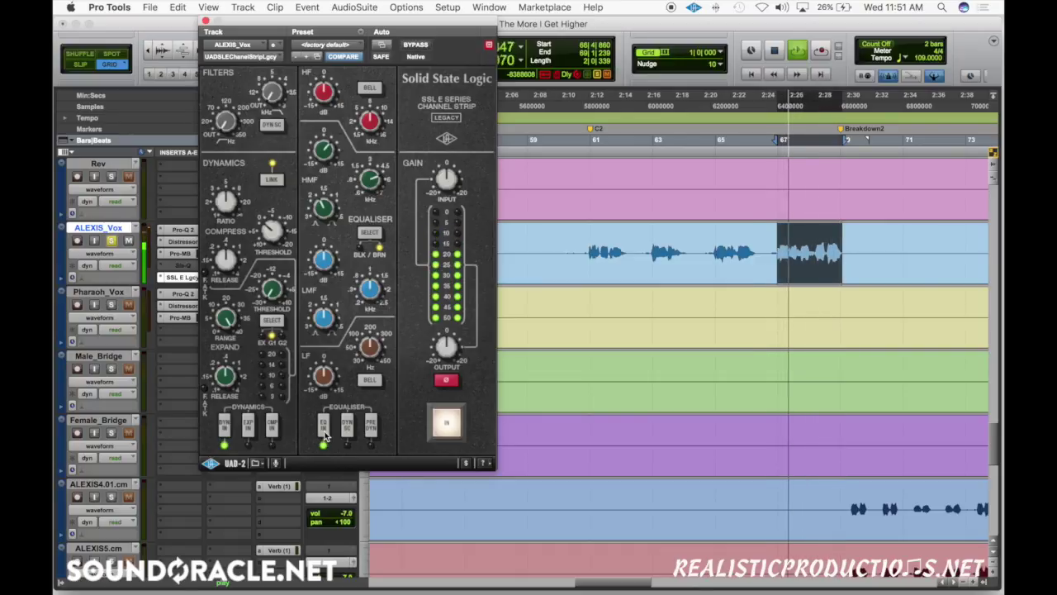
left_click(325, 436)
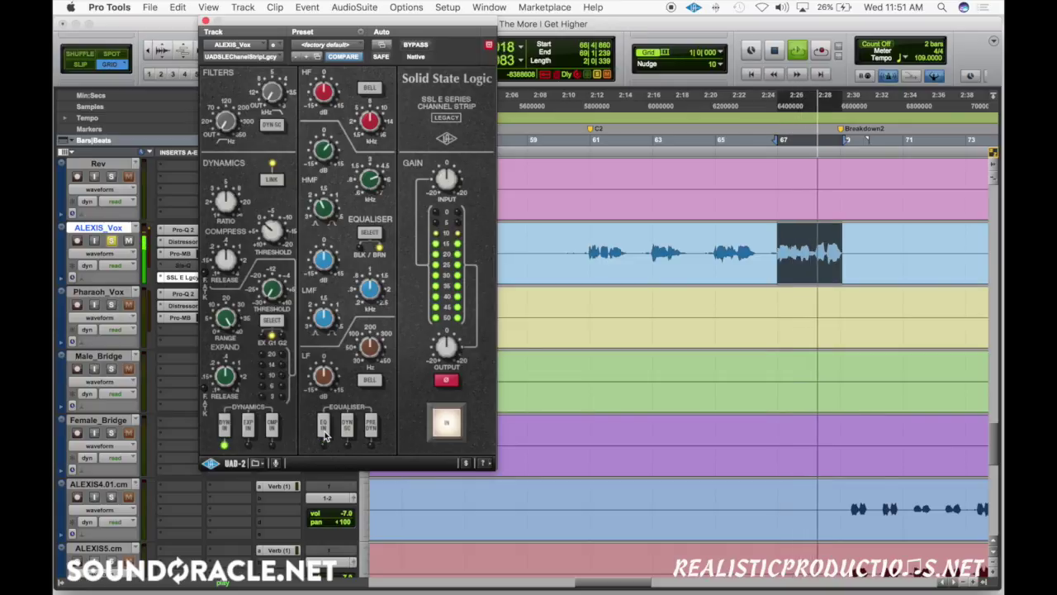
key("space")
left_click(325, 441)
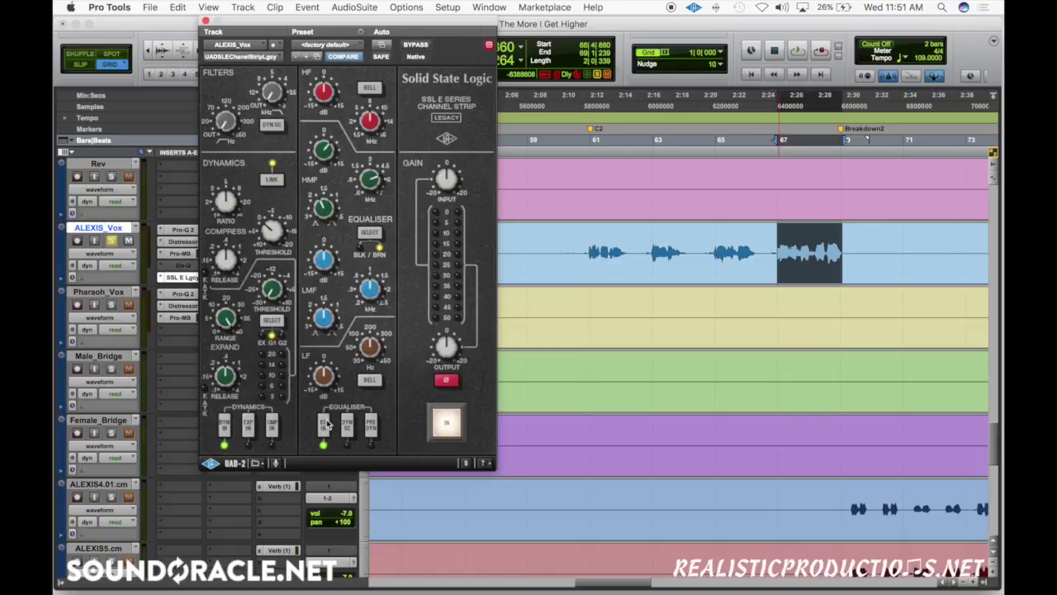
key("space")
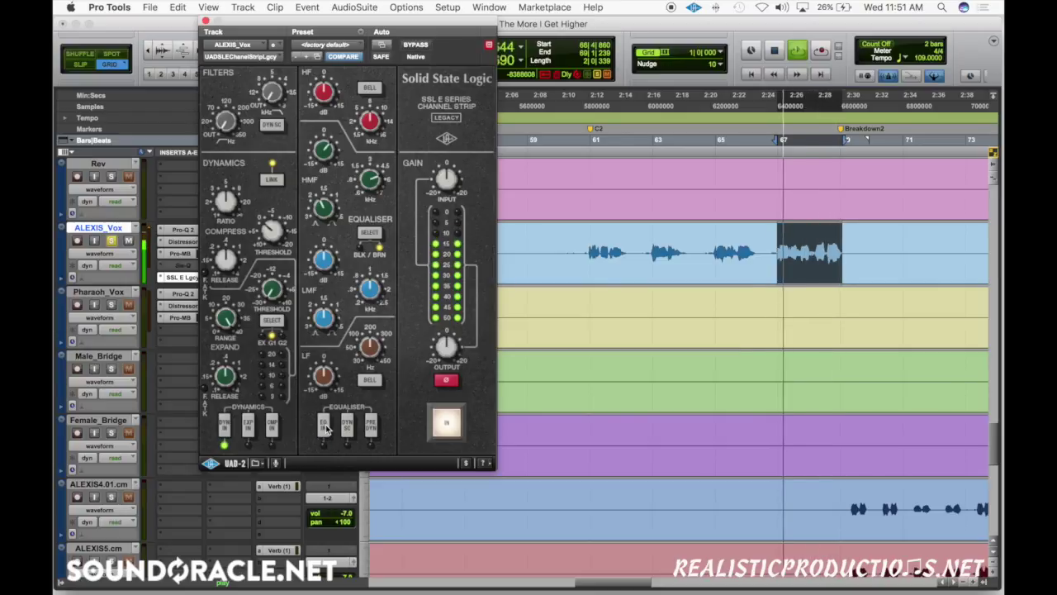
left_click(325, 425)
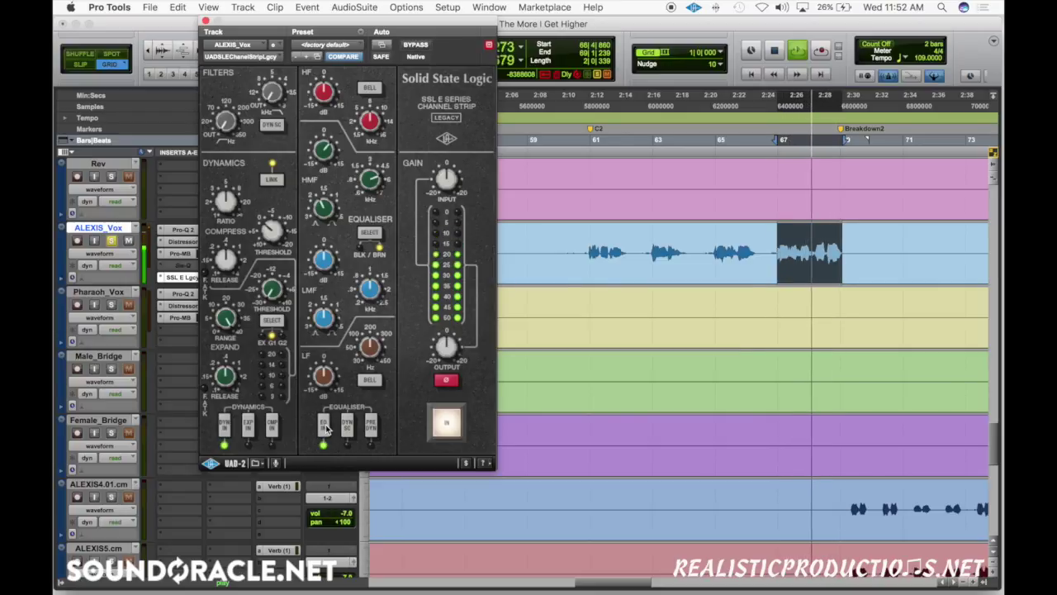
key("space")
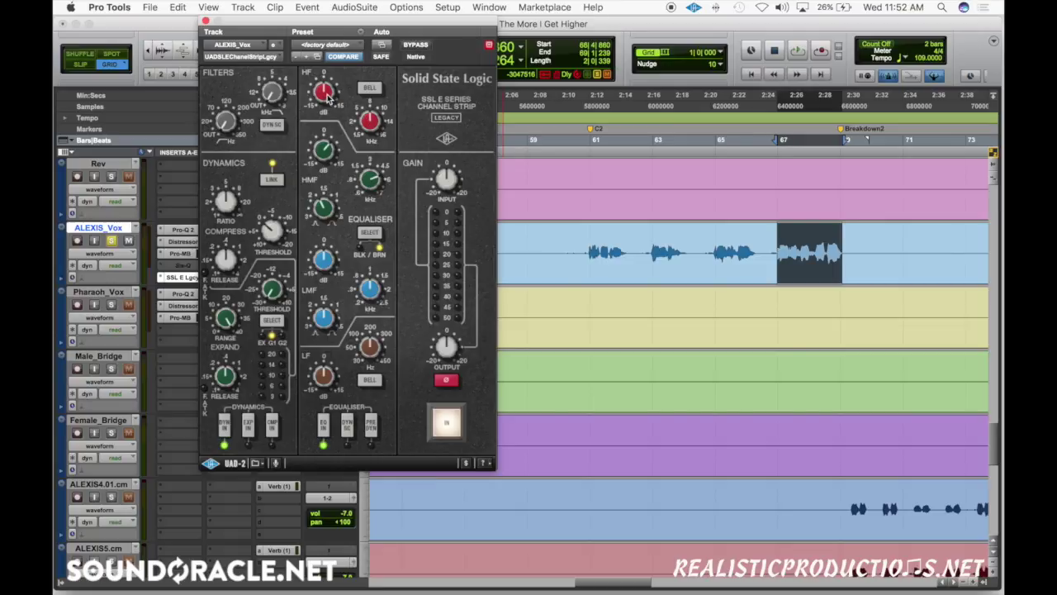
Boost the channel strip's high-frequency band strongly and sweep its frequency while auditioning the selected ALEXIS_Vox phrase.
left_click_drag(328, 97, 326, 101)
left_click_drag(328, 98, 334, 97)
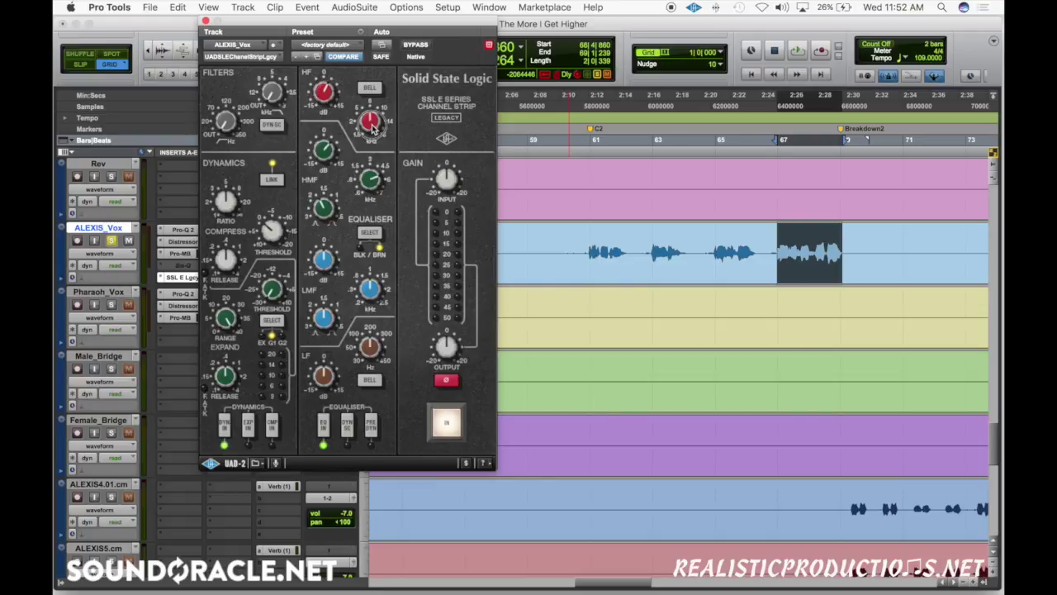
left_click_drag(385, 121, 385, 119)
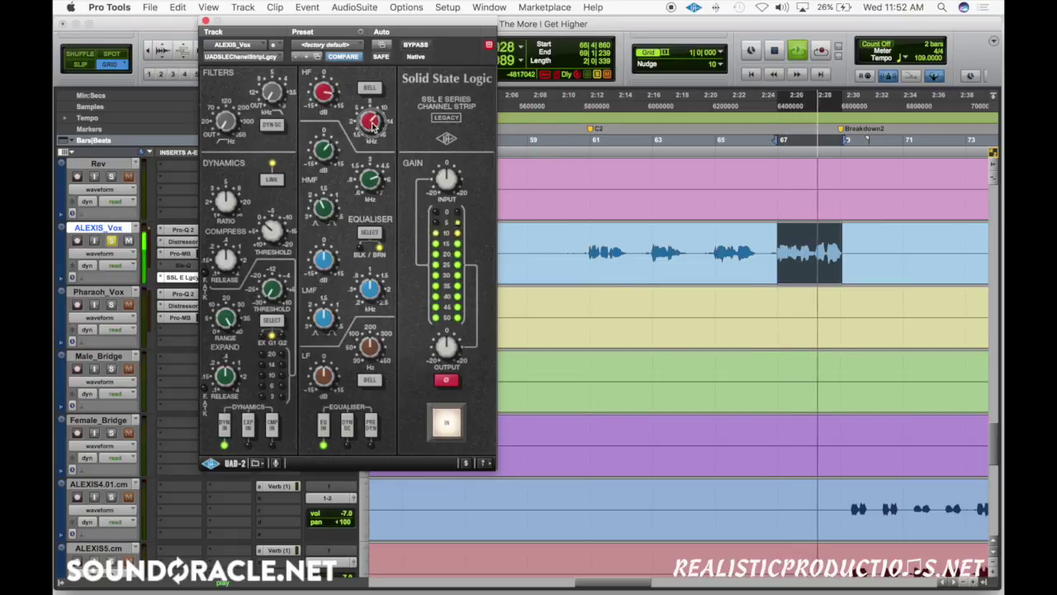
key("space")
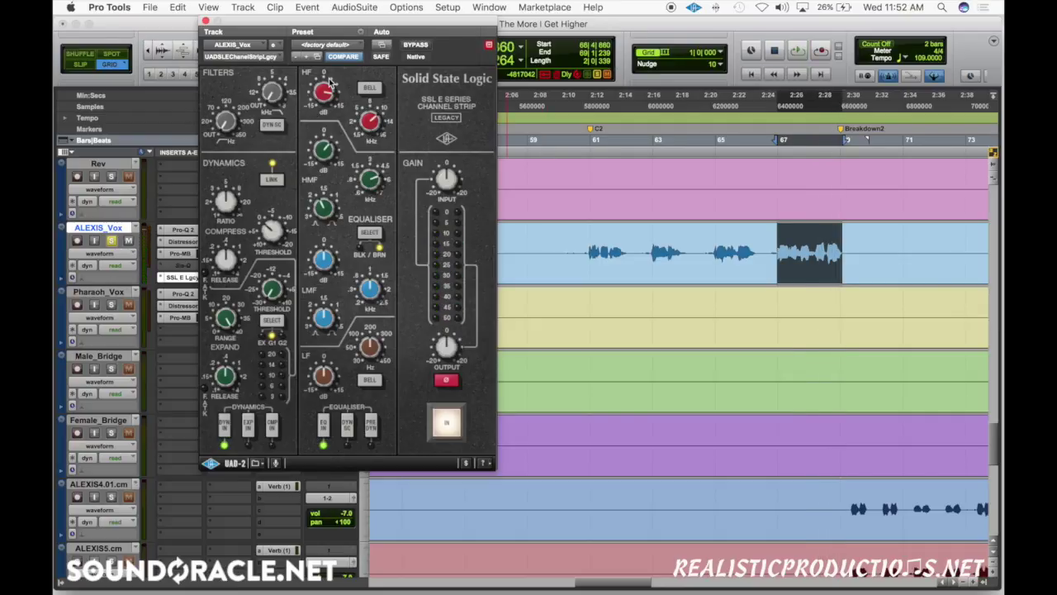
key("space")
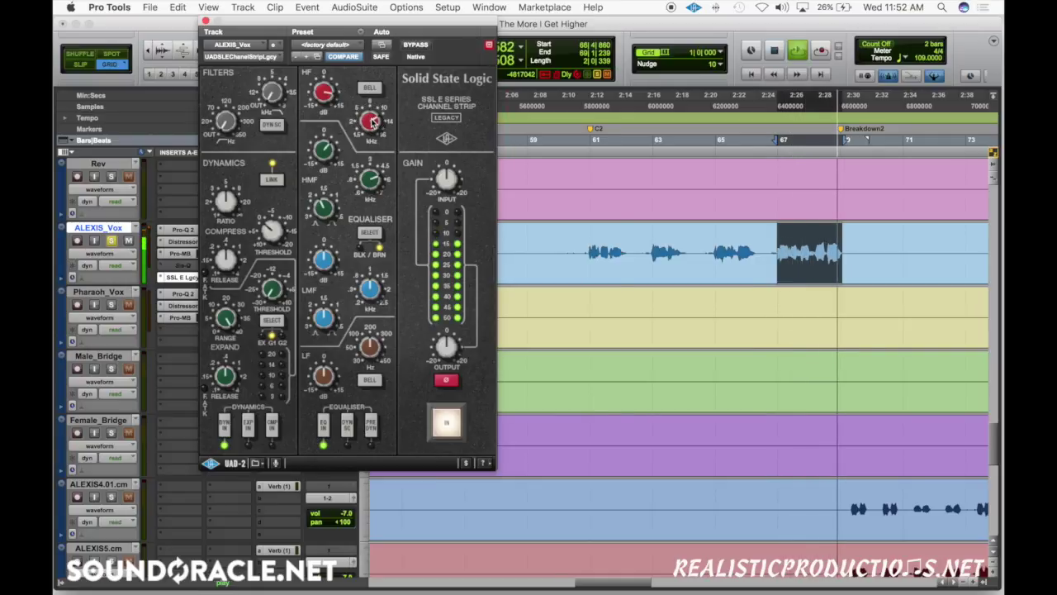
key("space")
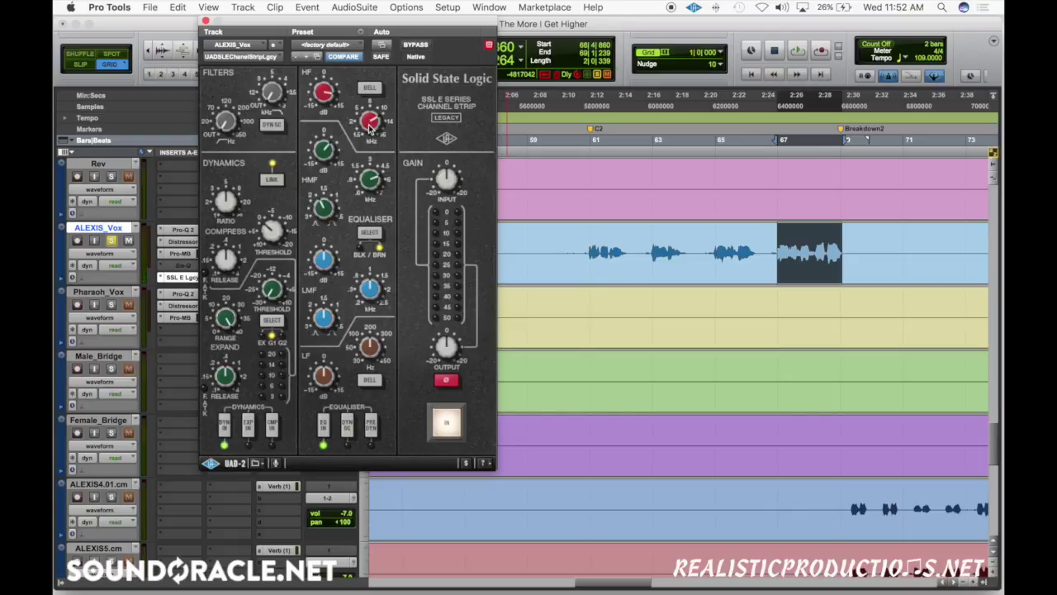
left_click(367, 147)
key("space")
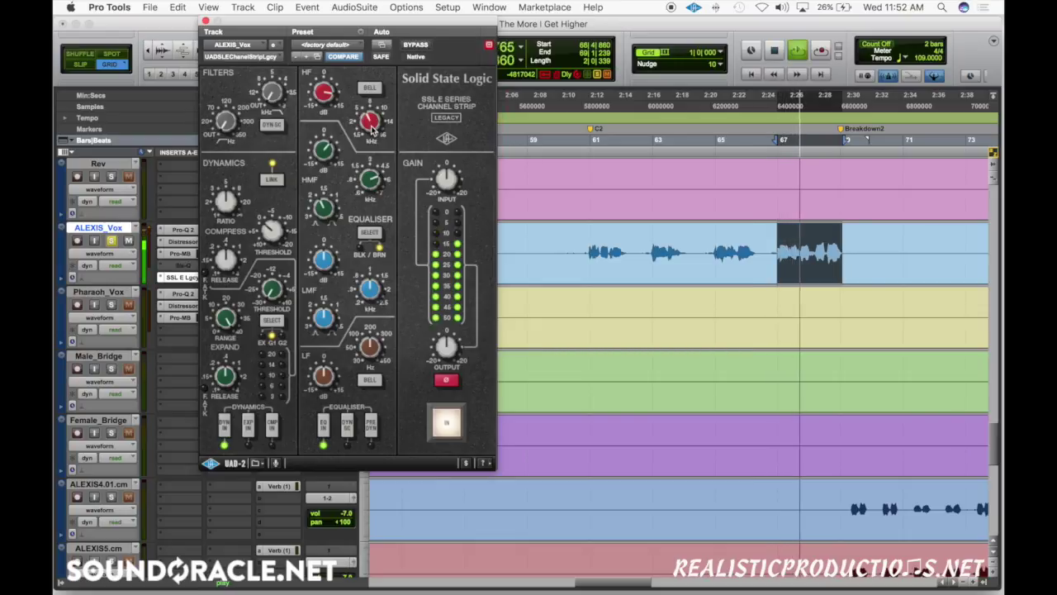
key("space")
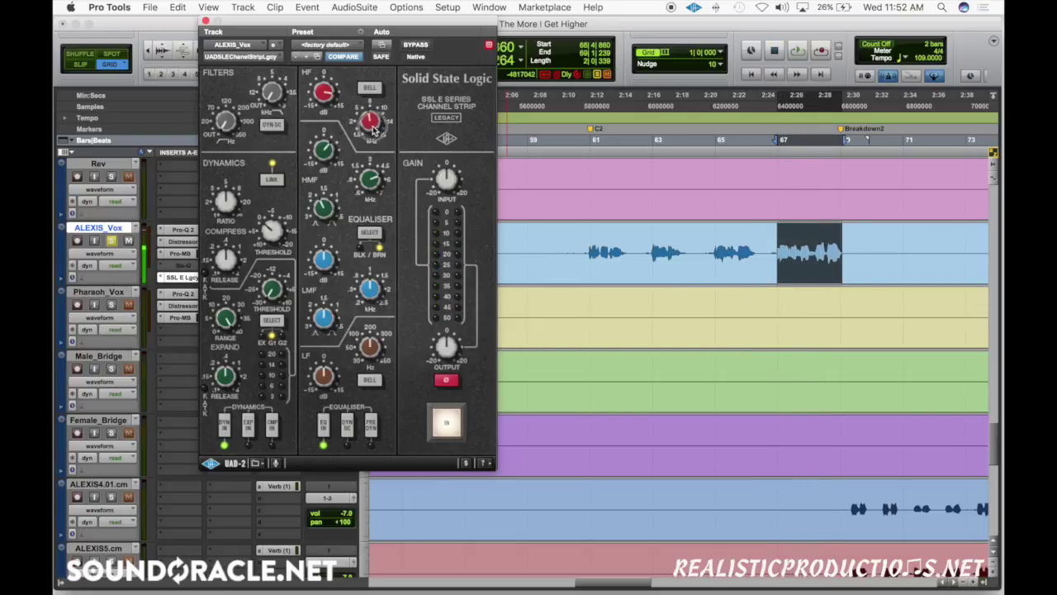
left_click_drag(374, 124, 385, 120)
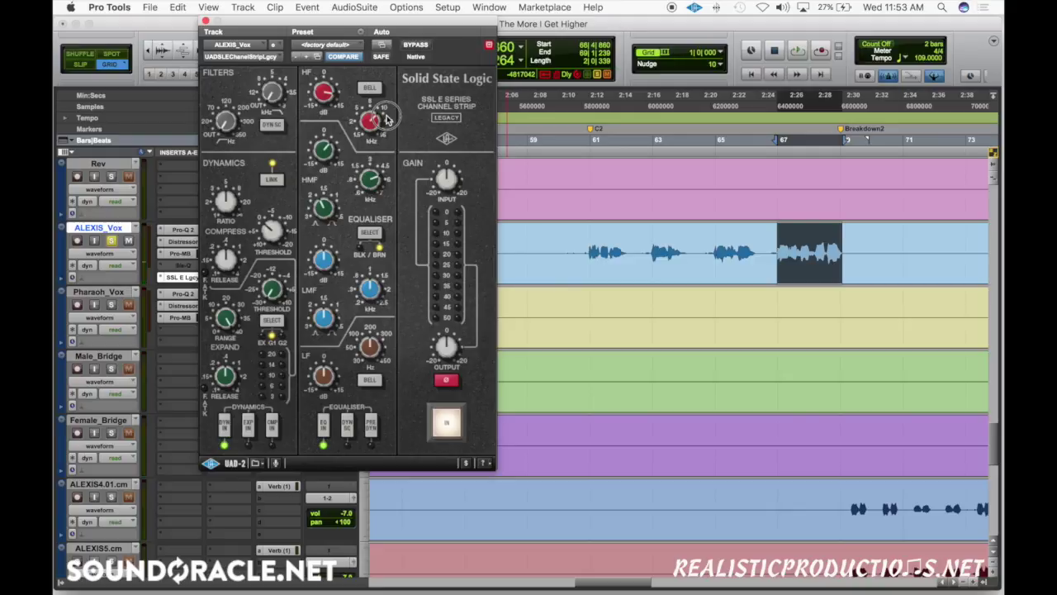
Reduce the high-frequency band's gain to a moderate boost and audition the phrase at bar 67.
left_click_drag(333, 98, 330, 122)
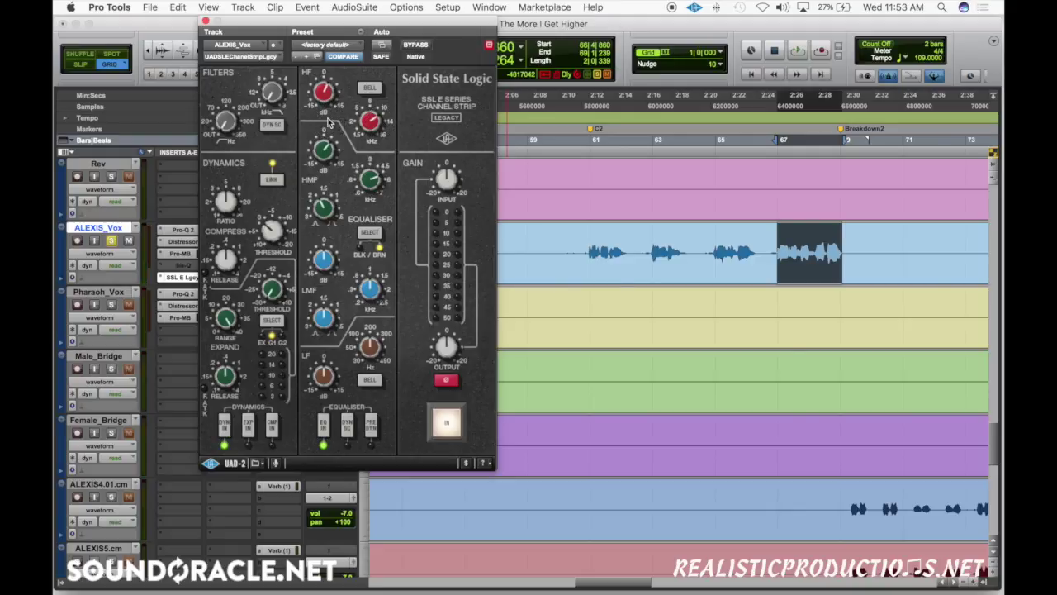
key("space")
left_click(327, 134)
key("space")
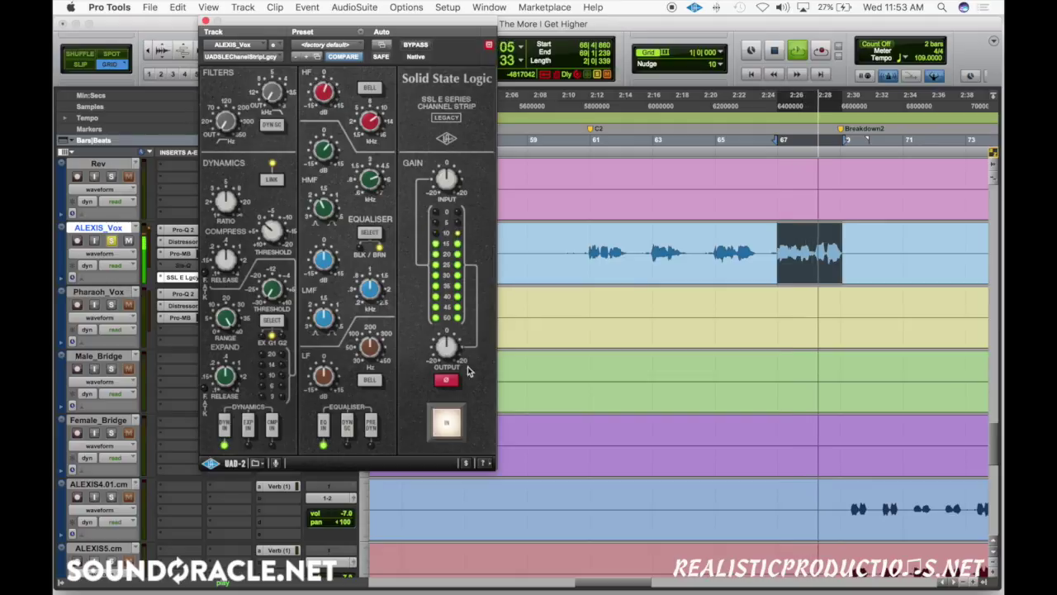
Compare the channel strip's equaliser in and out on the ALEXIS_Vox phrases at bars 67 and 61, and close its window.
key("space")
key("space")
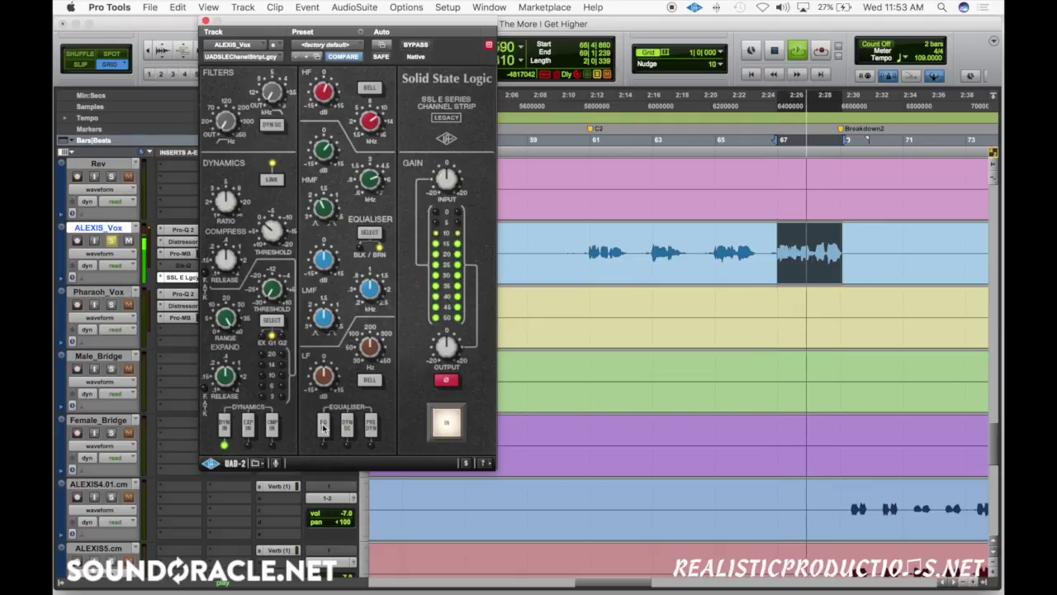
left_click(323, 426)
key("space")
key("space")
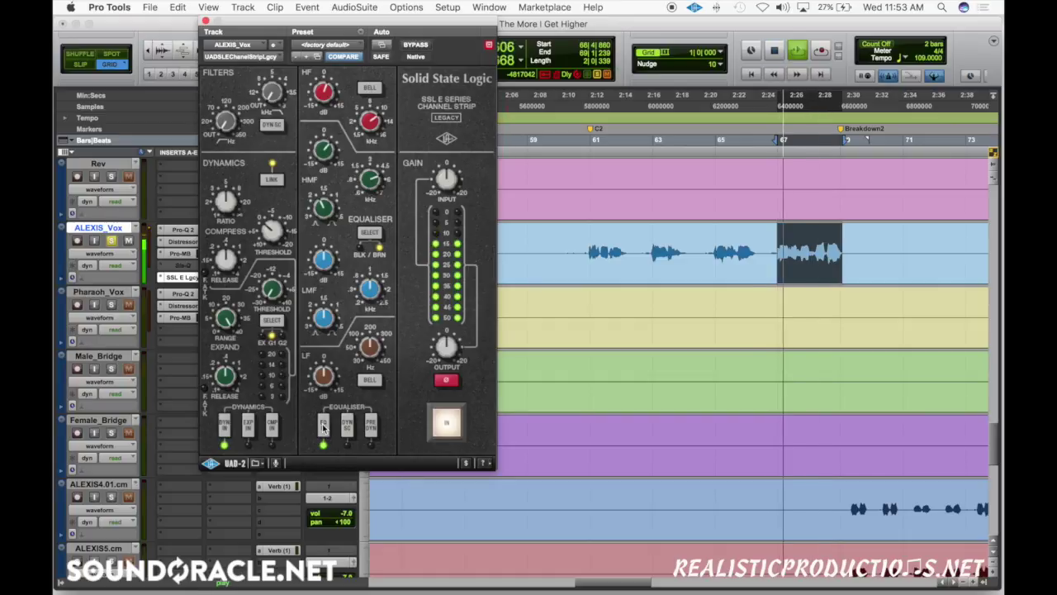
left_click(590, 252)
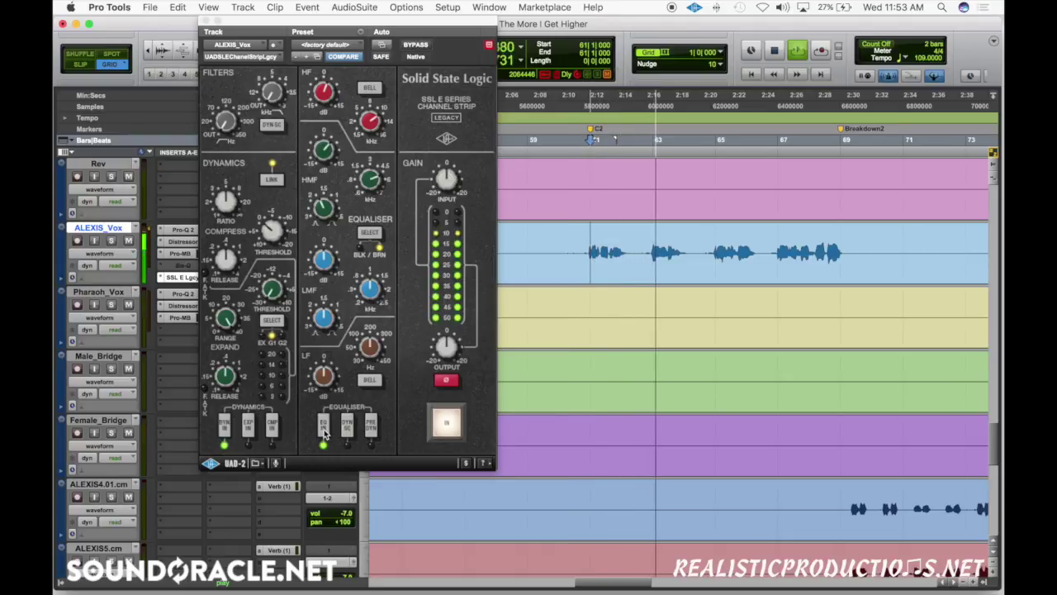
key("space")
key("space")
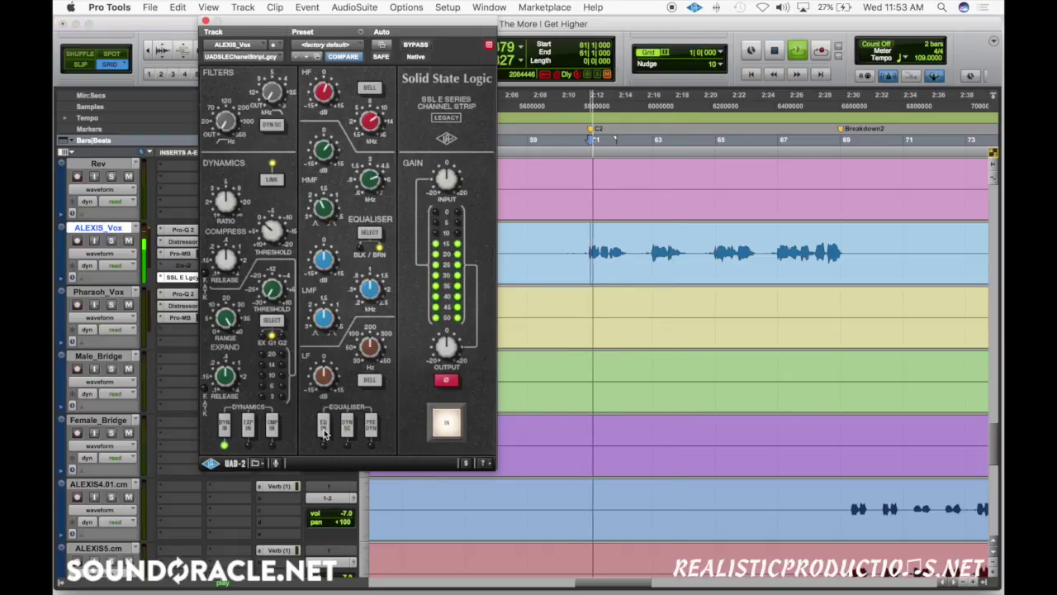
left_click(325, 433)
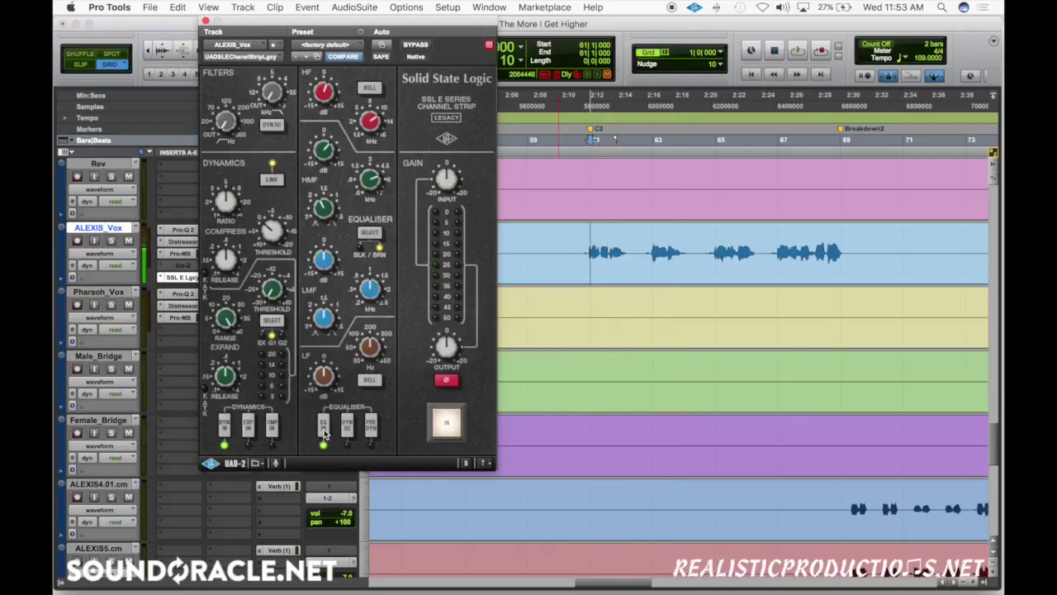
key("space")
left_click(205, 20)
Copy the SSL E channel strip from ALEXIS_Vox to the fourth insert of Pharaoh_Vox and locate the Pharaoh_Vox phrase after bar 49.
scroll(493, 264, "left", 10)
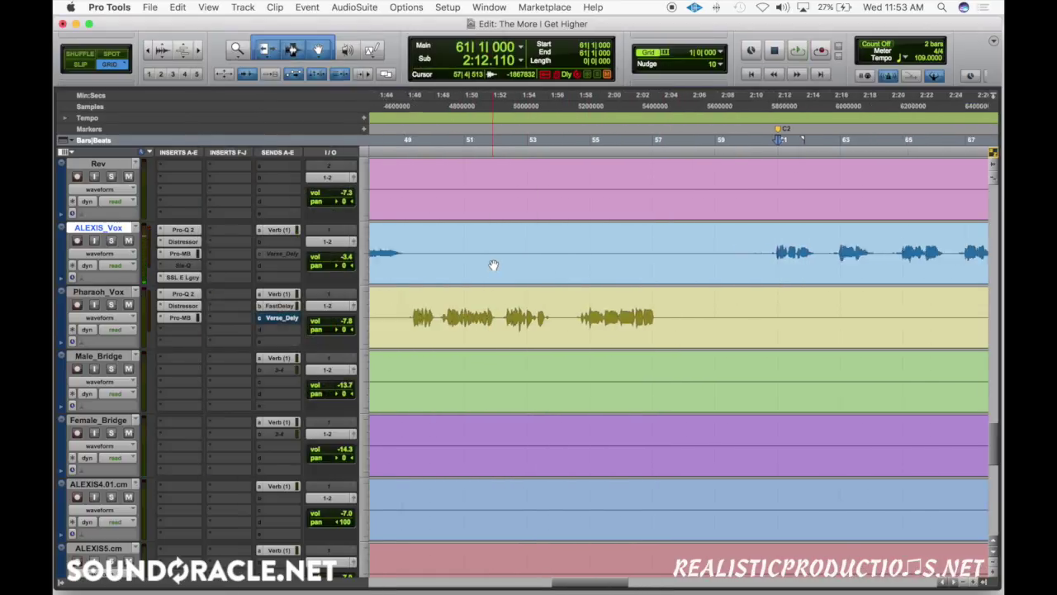
left_click(560, 308)
left_click_drag(190, 279, 188, 329)
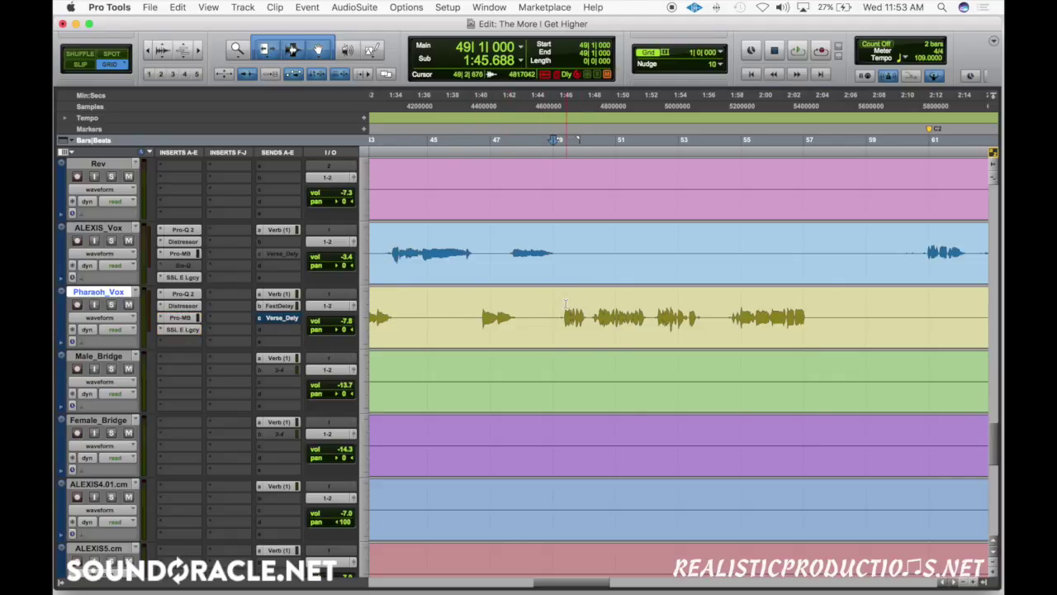
left_click(566, 304)
Separate the Male_Bridge and Female_Bridge clips at bar 73, ahead of their vocals, and select the resulting Male_Bridge clip.
scroll(563, 307, "right", 10)
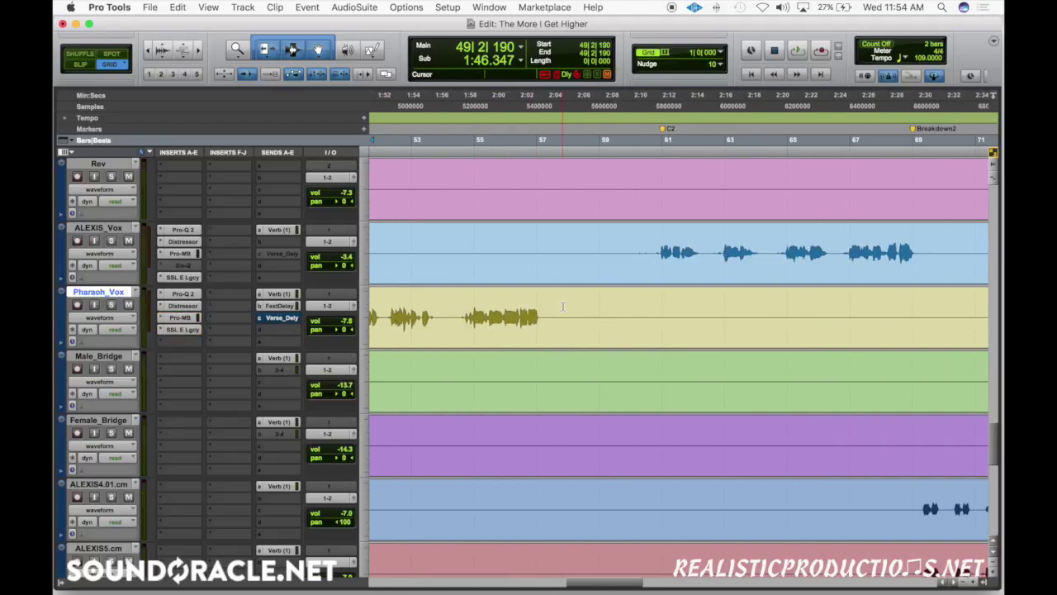
key("super+bracketleft")
key("super+bracketleft")
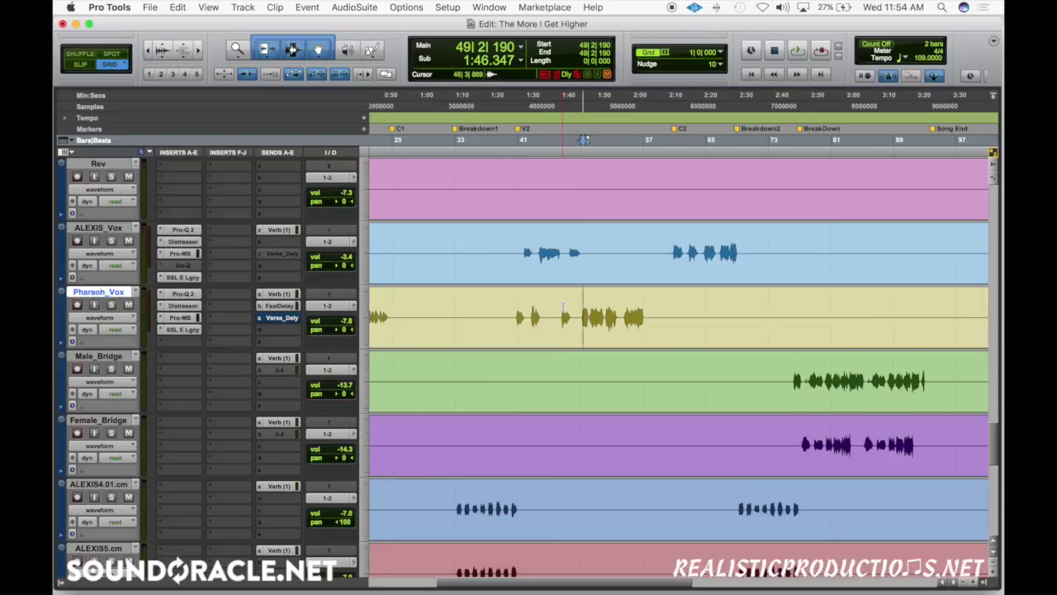
left_click(777, 374)
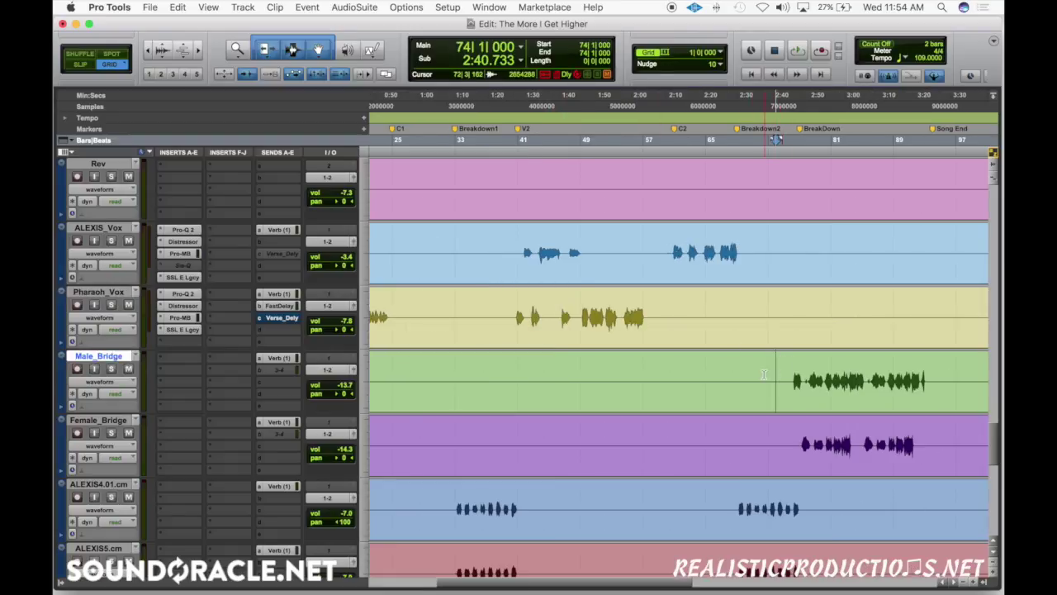
key("super+e")
left_click(767, 437, "shift")
key("super+e")
left_click(823, 408)
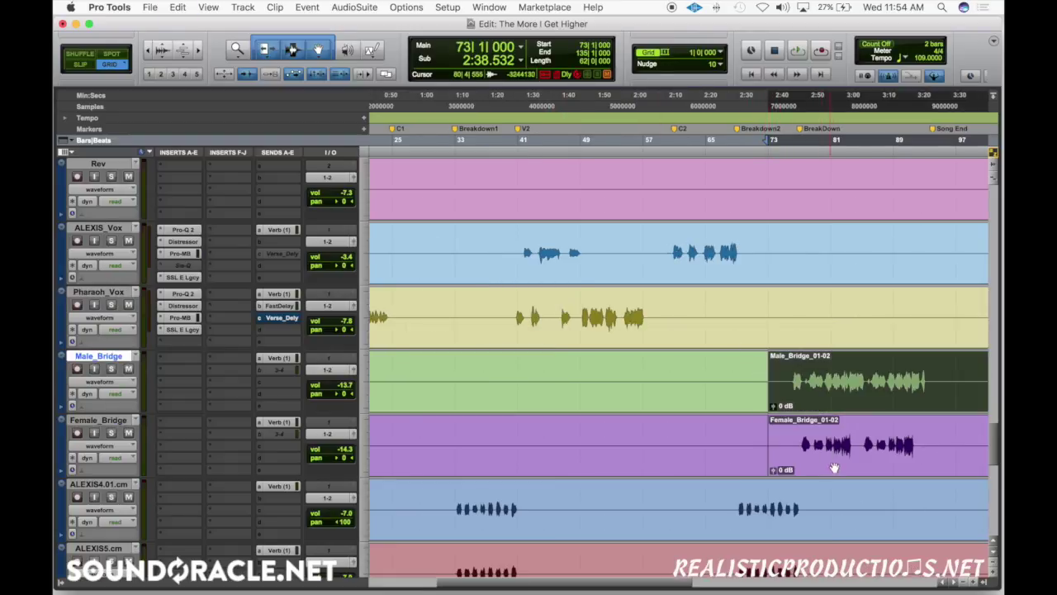
Move the bridge clips from Male_Bridge and Female_Bridge onto the ALEXIS_Vox and Pharaoh_Vox tracks at bar 73 and place the cursor at the first bridge phrase.
left_click_drag(834, 393, 836, 282)
left_click(806, 370)
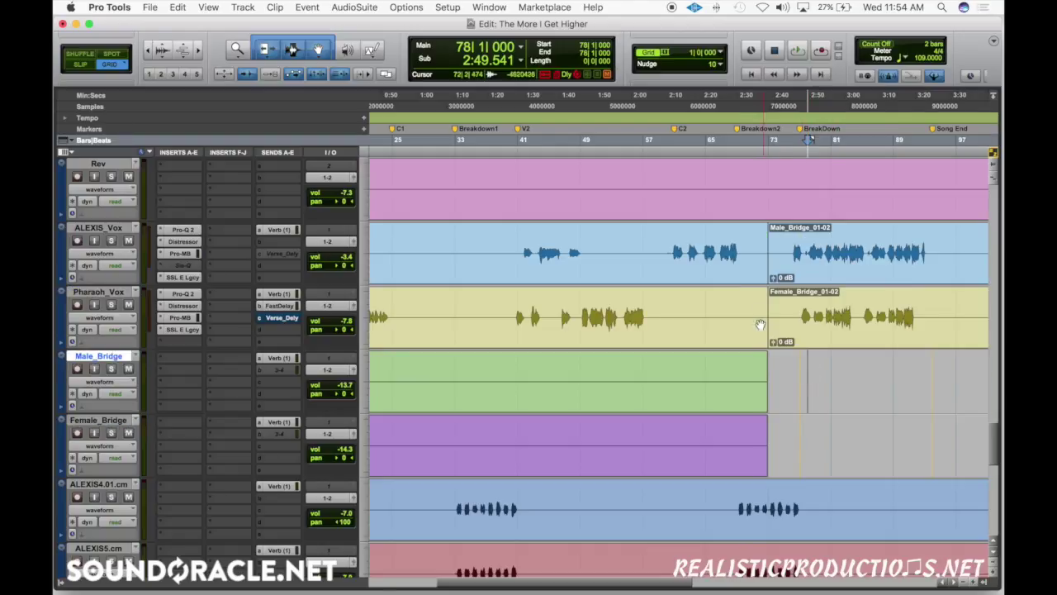
left_click(790, 246)
key("super+bracketright")
key("super+bracketright")
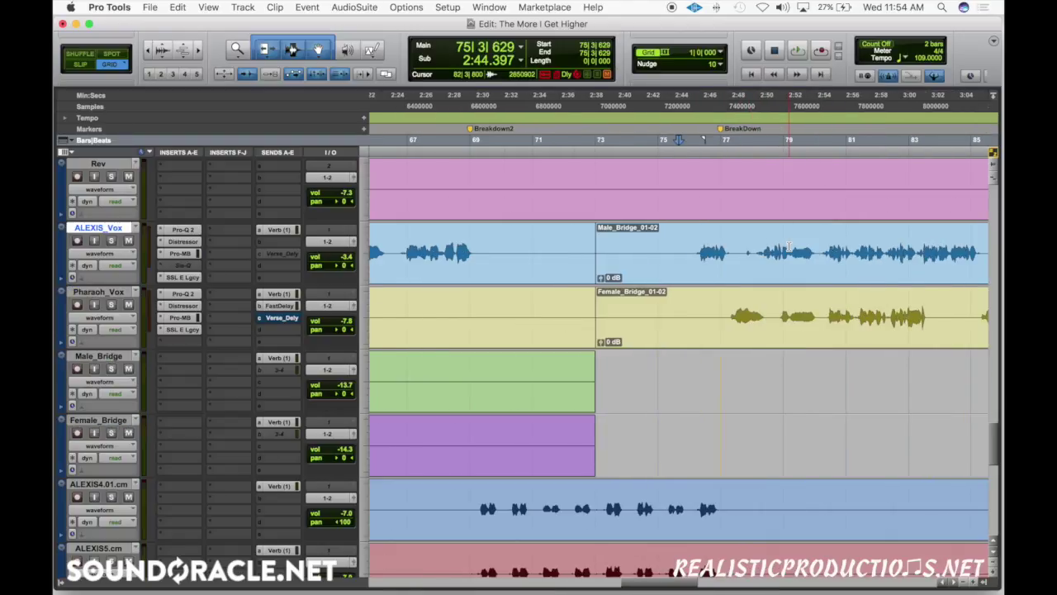
scroll(790, 246, "right", 5)
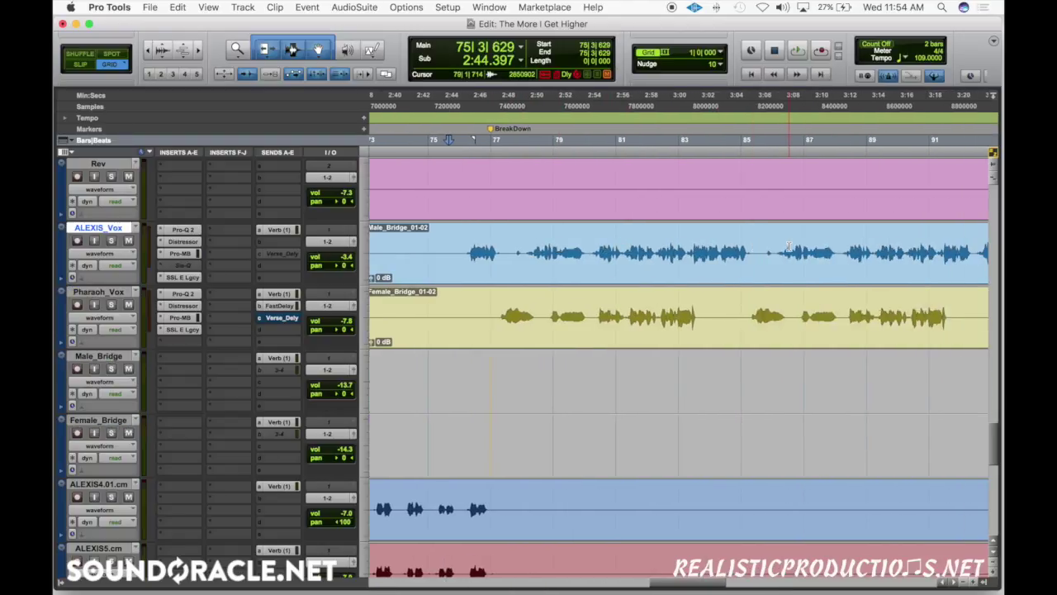
left_click(468, 247)
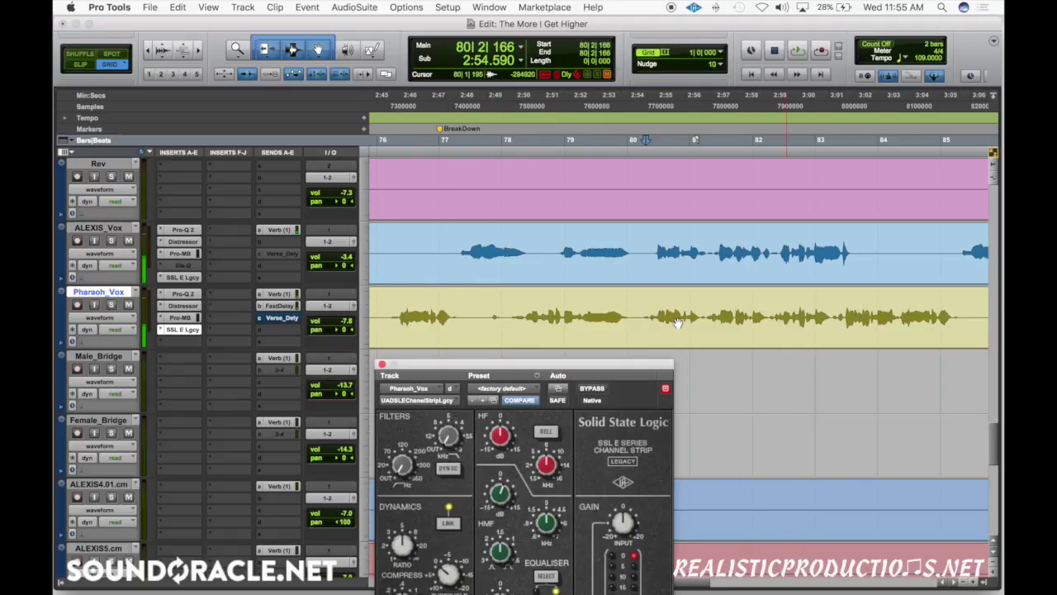
Solo Pharaoh_Vox and select its bridge phrase between bars 80 and 82, trimming the selection's start to the vocal while auditioning.
left_click(641, 311)
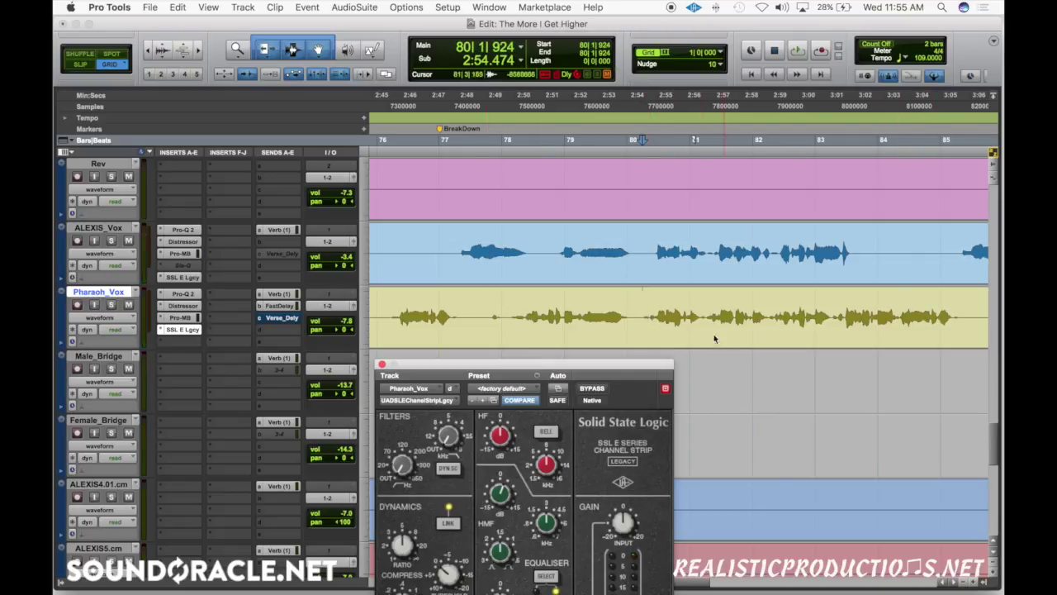
key("space")
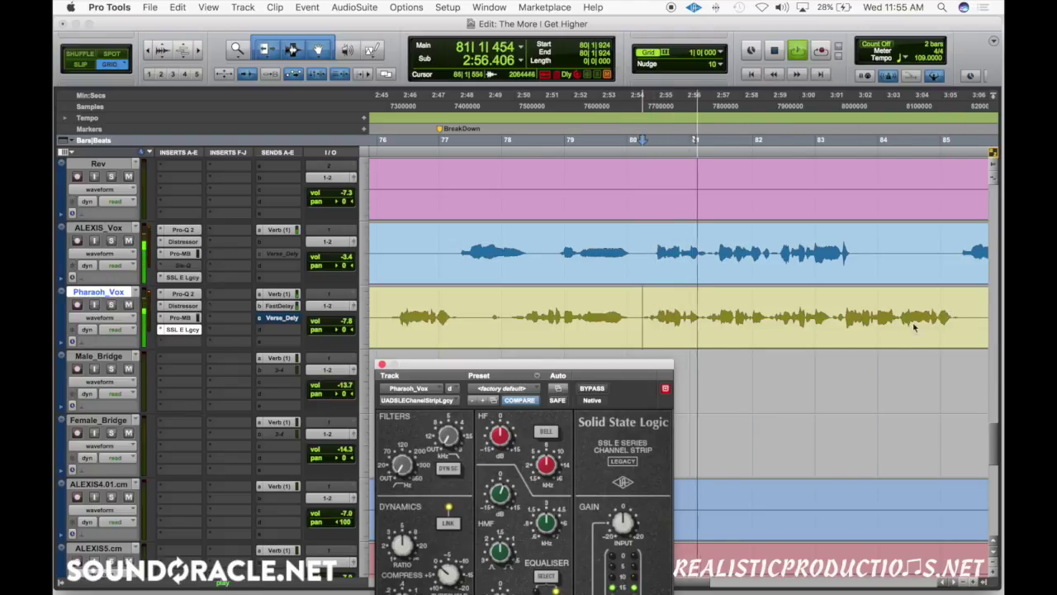
key("space")
left_click_drag(645, 315, 765, 311)
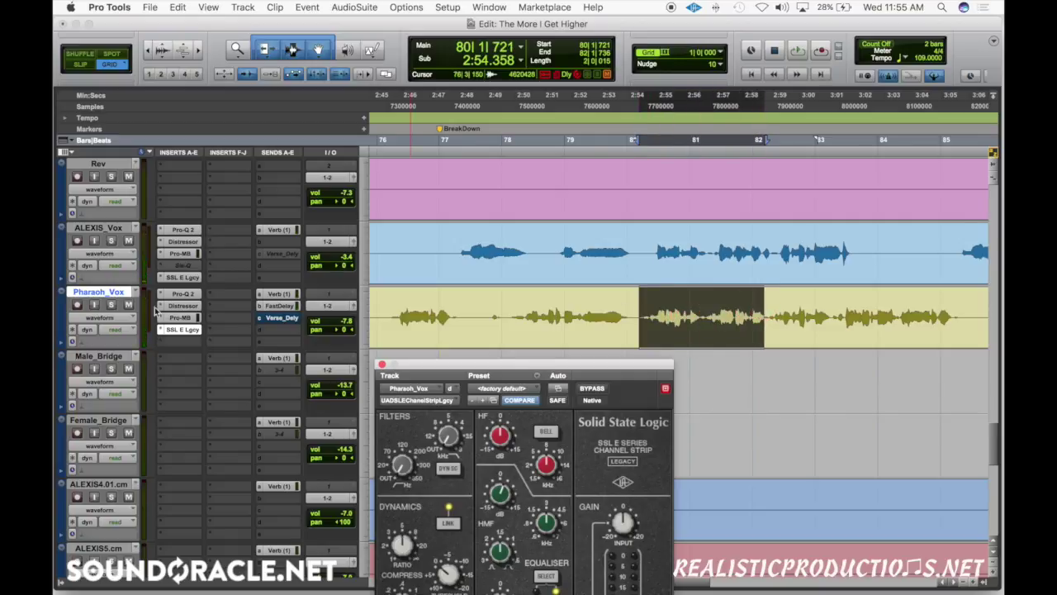
left_click(111, 305)
left_click_drag(427, 371, 334, 86)
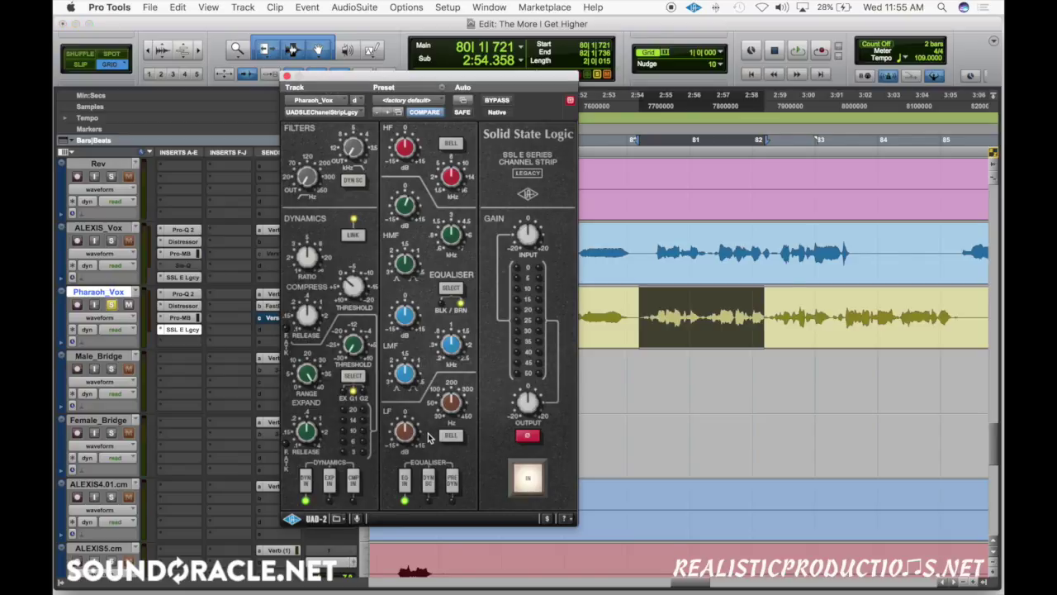
key("space")
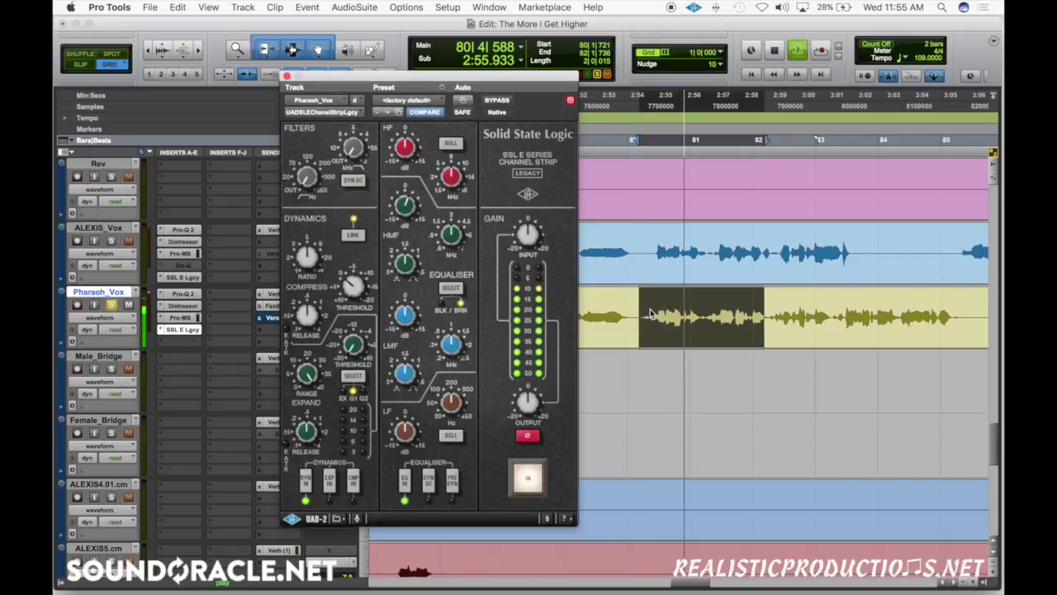
left_click_drag(641, 328, 650, 327)
key("space")
Boost the high-mid band's gain strongly in the Pharaoh_Vox channel strip and sweep its frequency while auditioning the selected phrase.
left_click(431, 249)
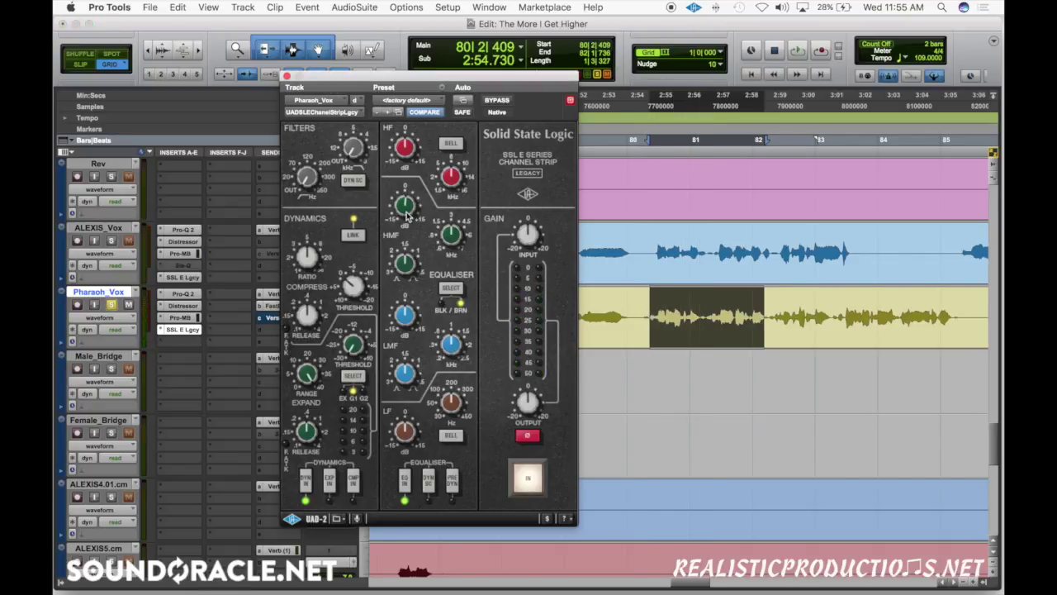
left_click_drag(406, 217, 415, 208)
left_click_drag(454, 238, 456, 233)
key("space")
key("space")
key("space")
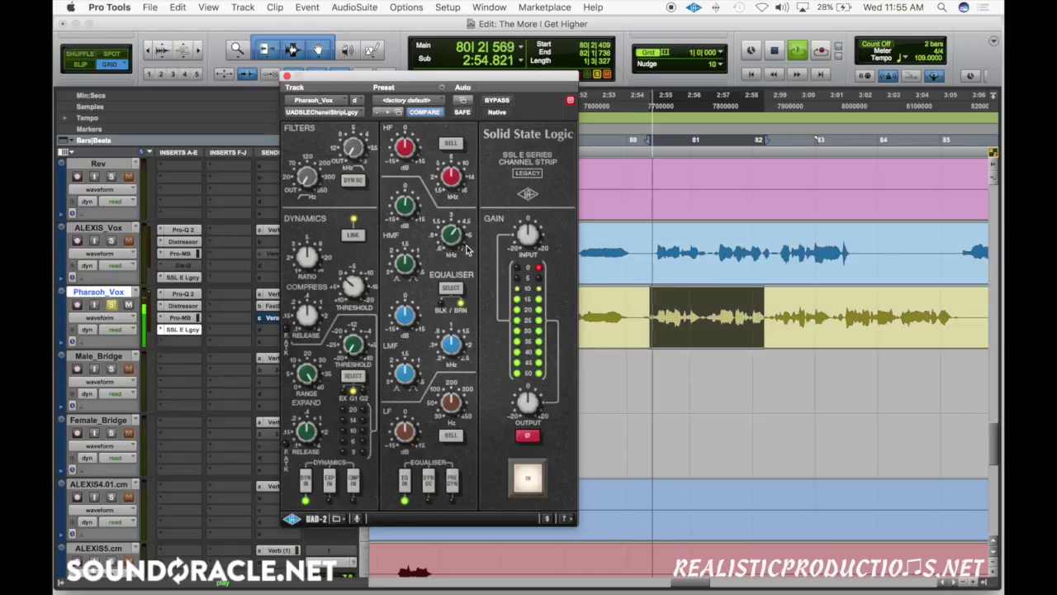
left_click_drag(407, 213, 411, 198)
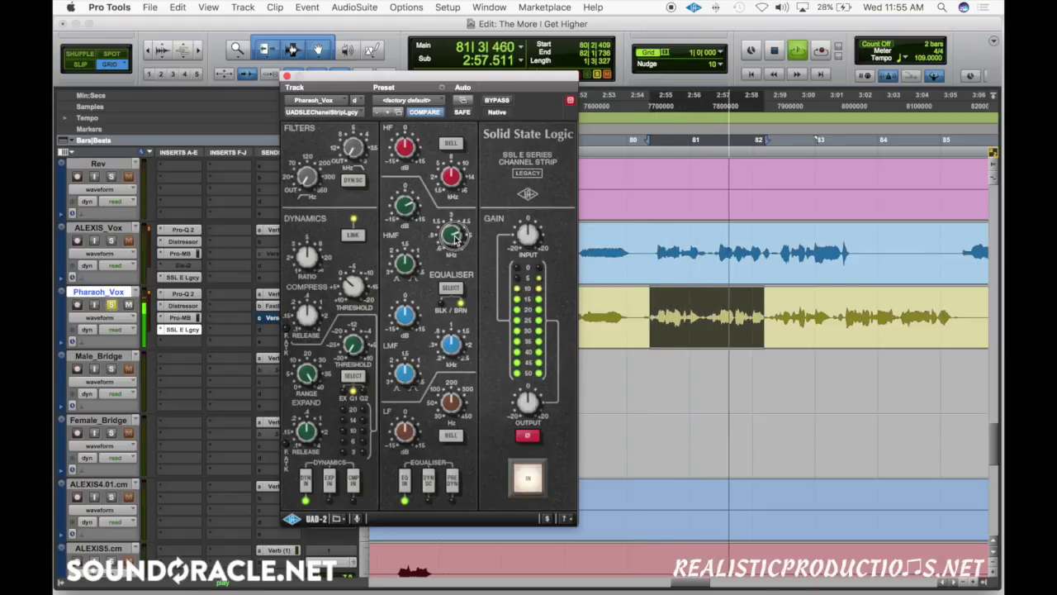
left_click_drag(453, 237, 452, 250)
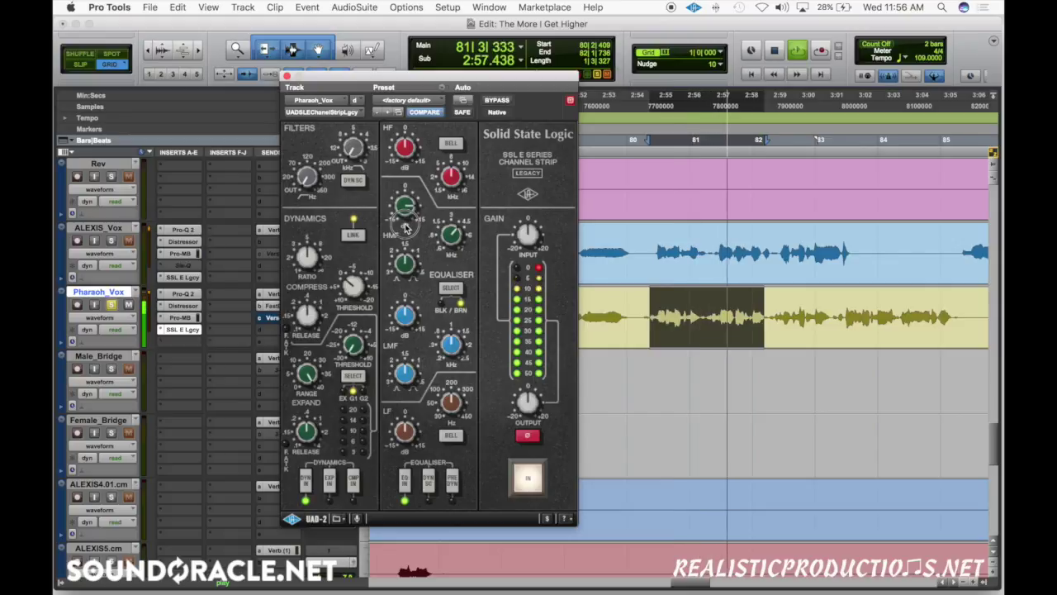
Retune the high-mid frequency by ear, reduce its gain to a moderate boost and compare the equaliser in and out.
key("space")
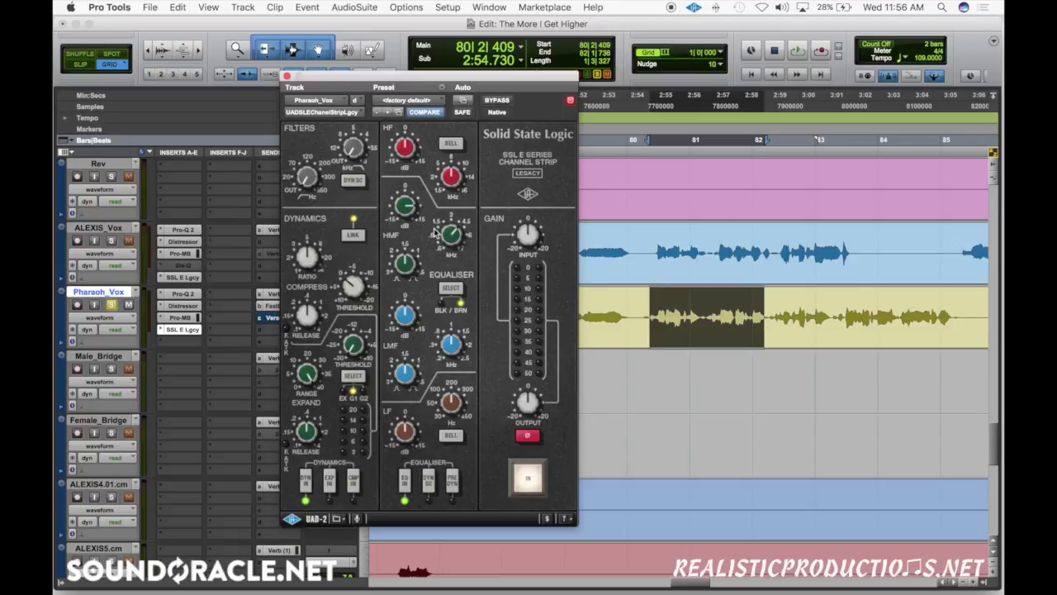
key("space")
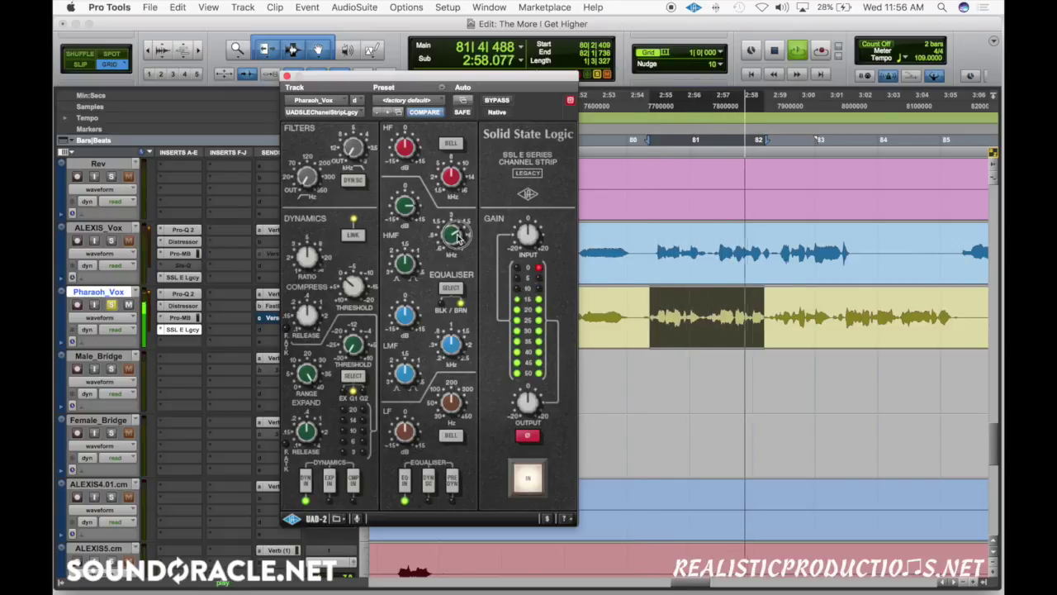
left_click_drag(457, 235, 452, 252)
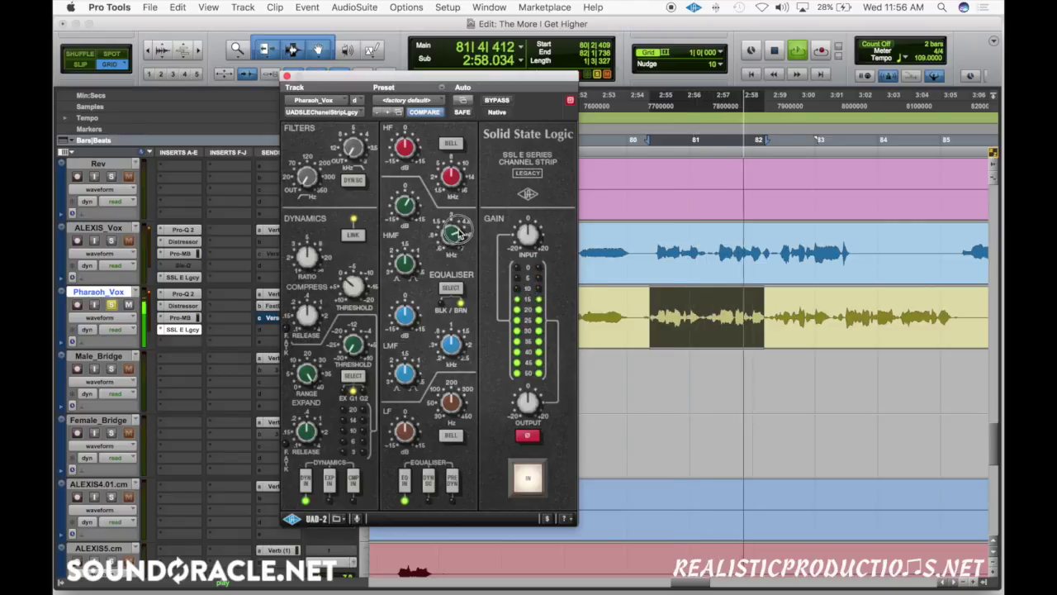
left_click_drag(460, 234, 454, 252)
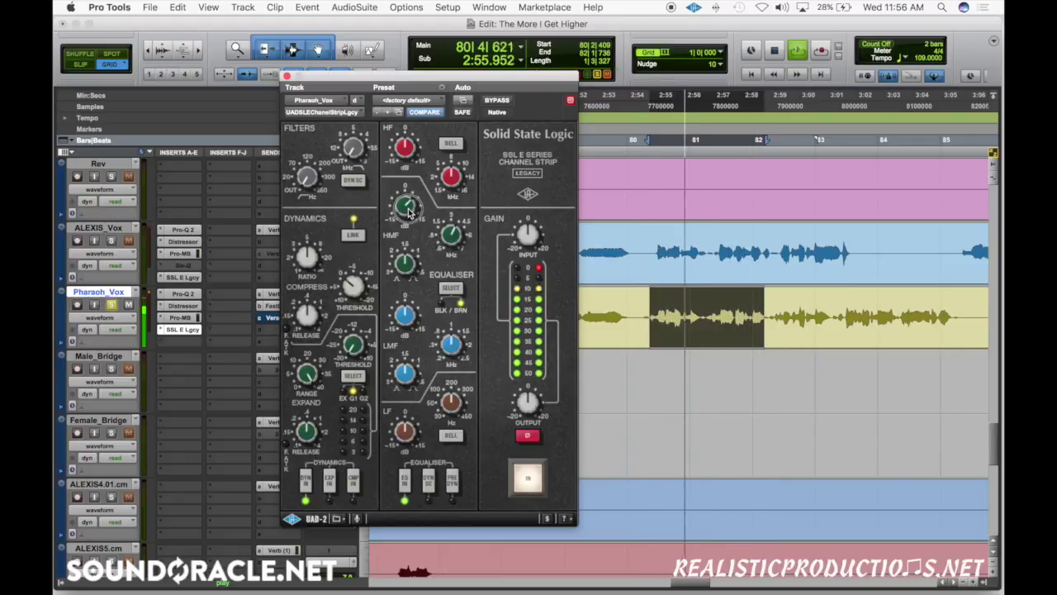
left_click(408, 485)
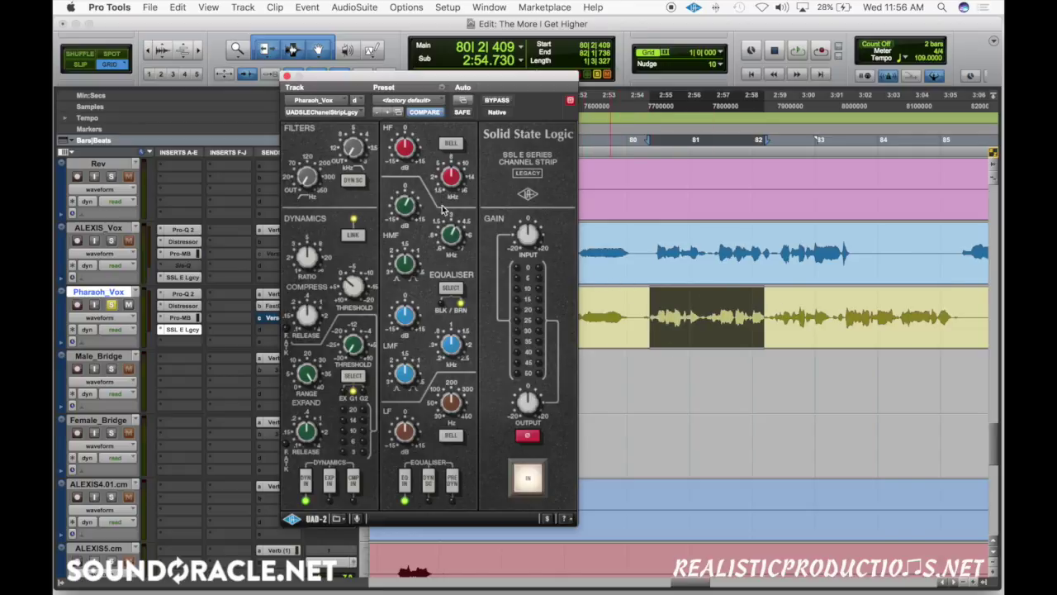
Boost the high-frequency band's gain and adjust its frequency while auditioning the selected phrase.
left_click(465, 171)
key("space")
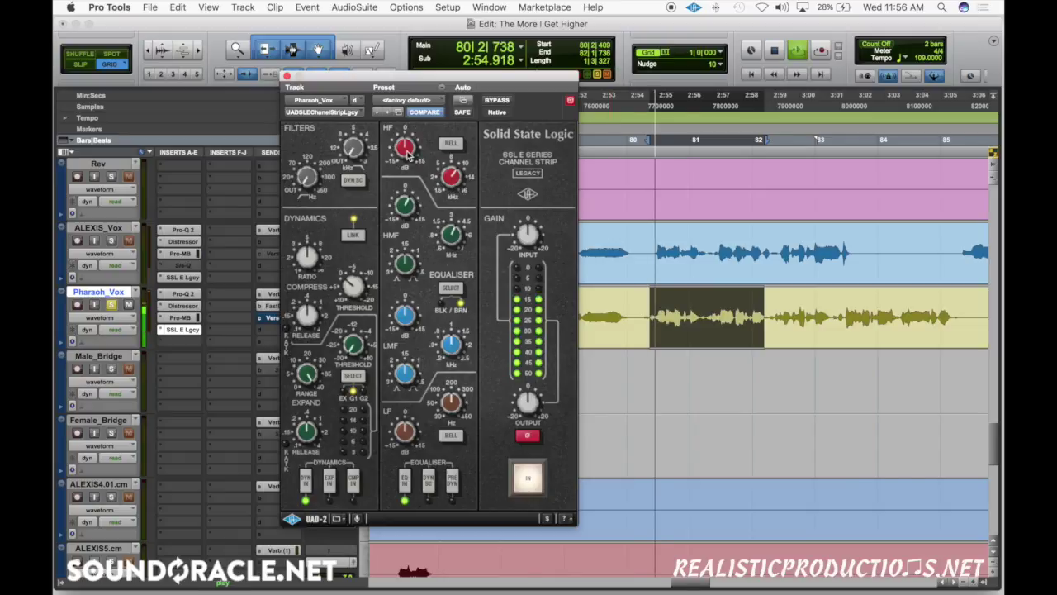
left_click_drag(406, 153, 417, 147)
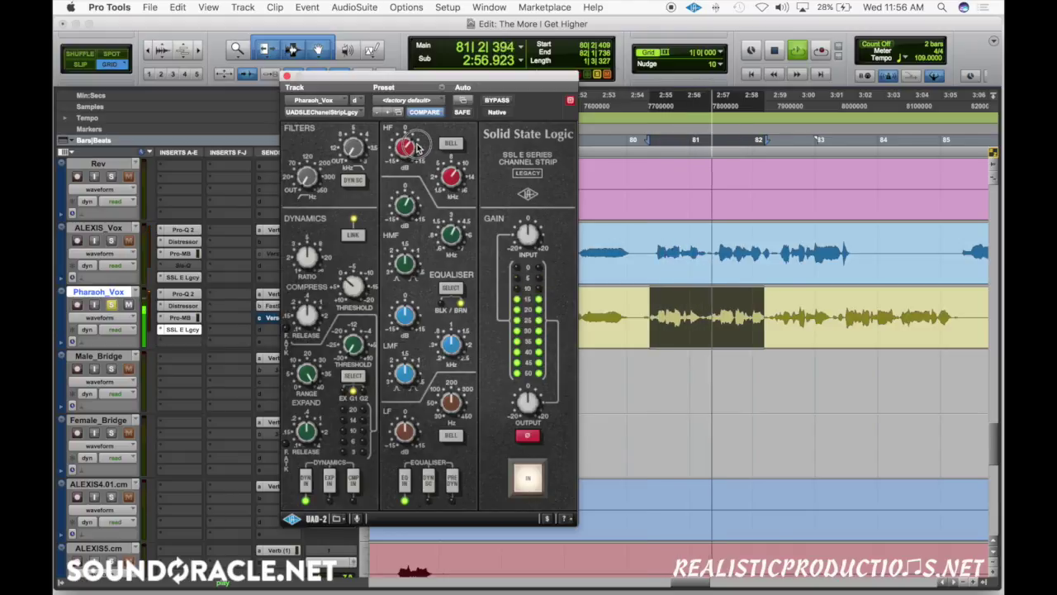
left_click(458, 177)
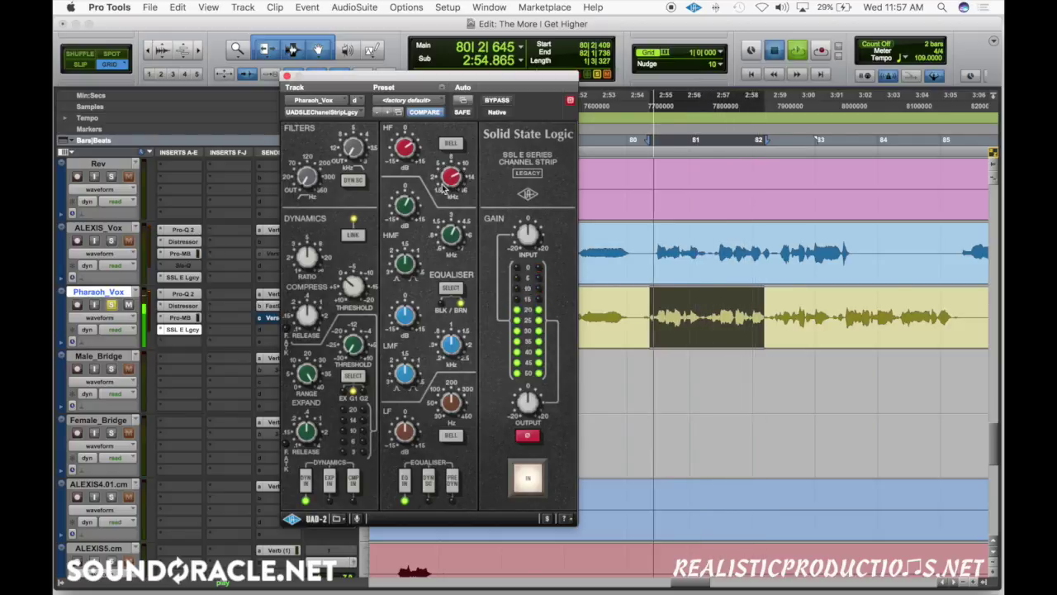
key("space")
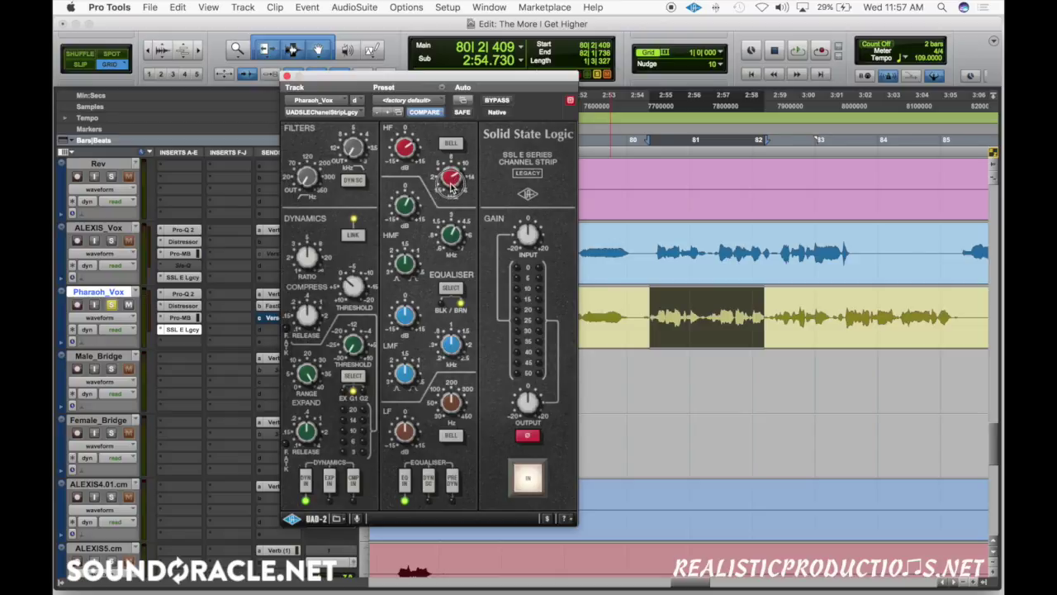
Fine-tune the high-frequency band's frequency to between 10 and 14 kHz and replay the phrase to check it.
key("space")
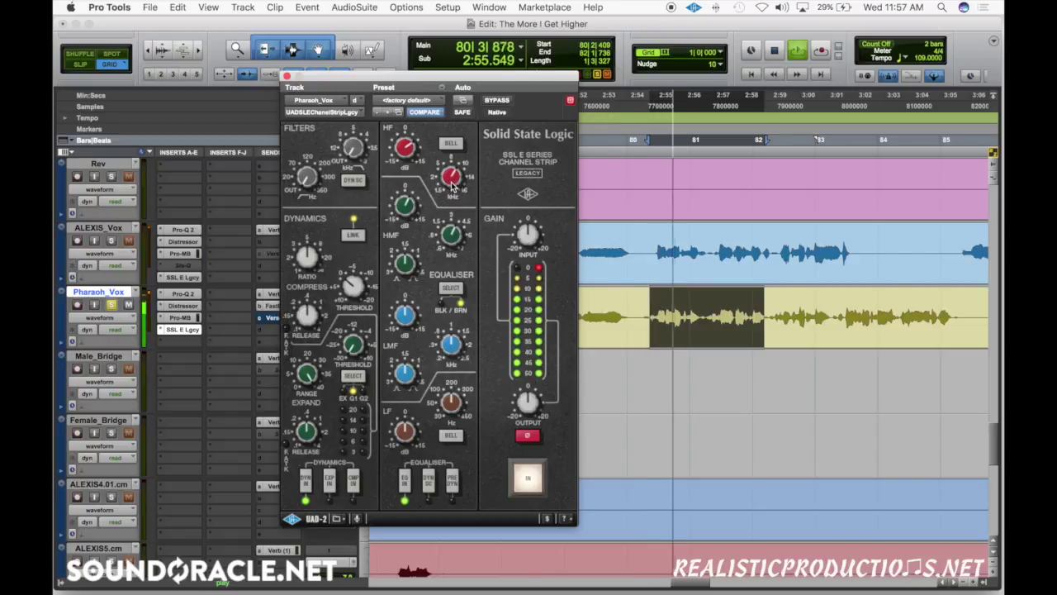
key("space")
key("space")
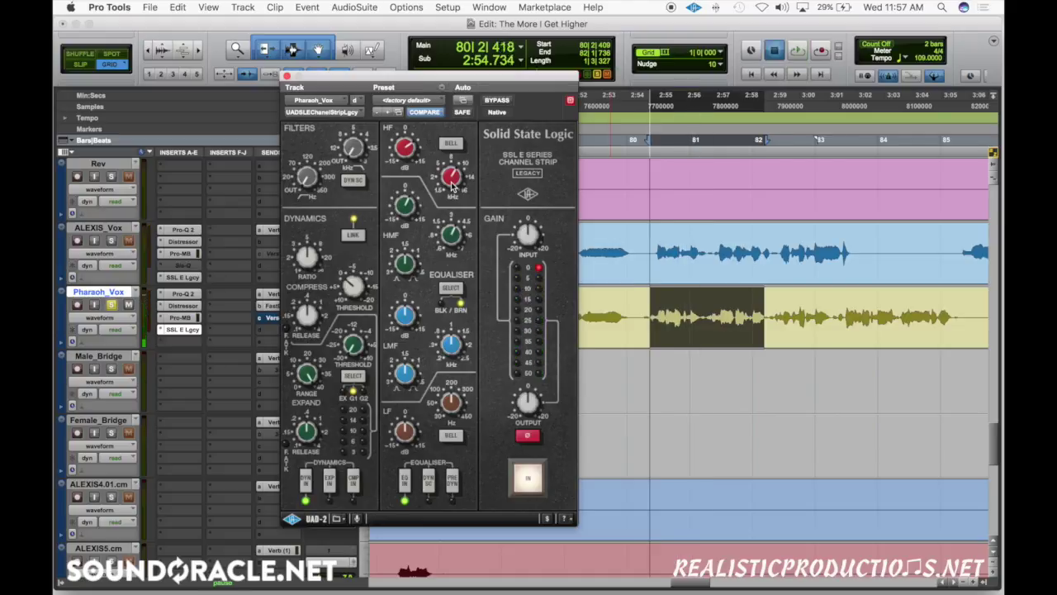
key("space")
left_click_drag(453, 187, 462, 181)
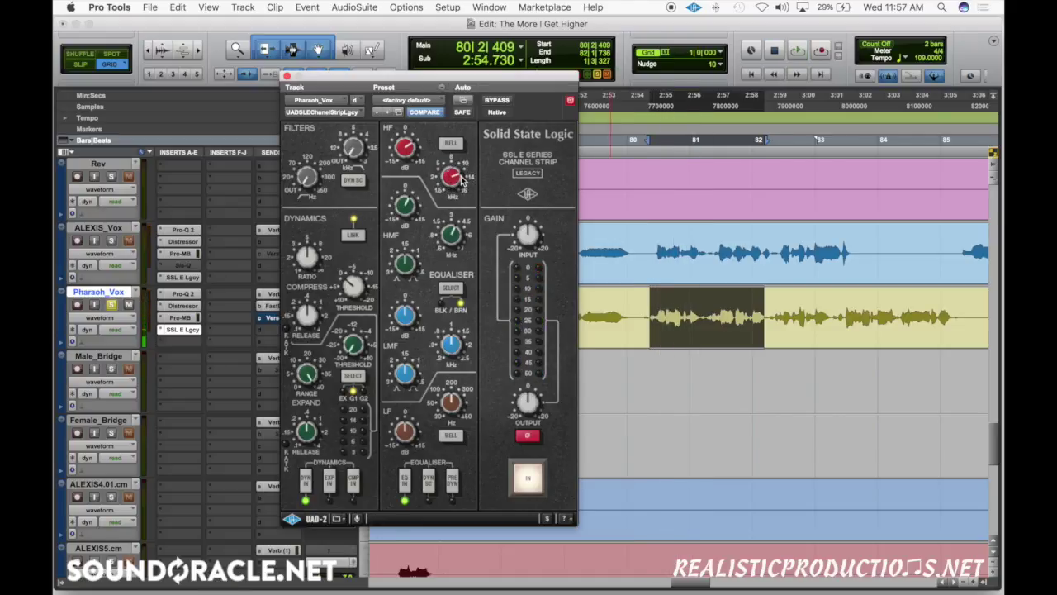
key("space")
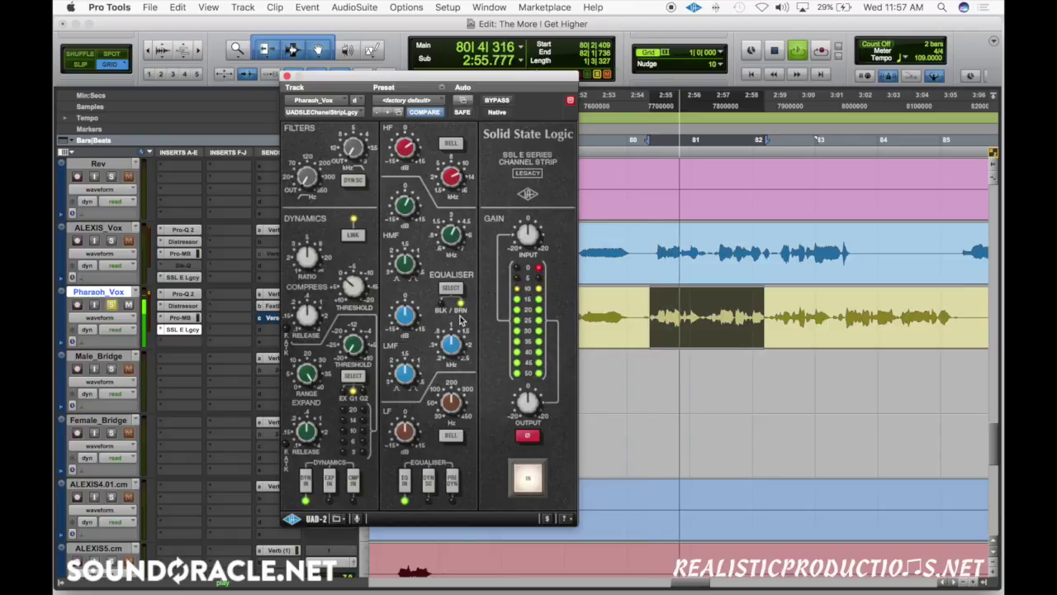
Compare the channel strip's equaliser in and out on the soloed Pharaoh_Vox phrase, leaving it switched in.
key("space")
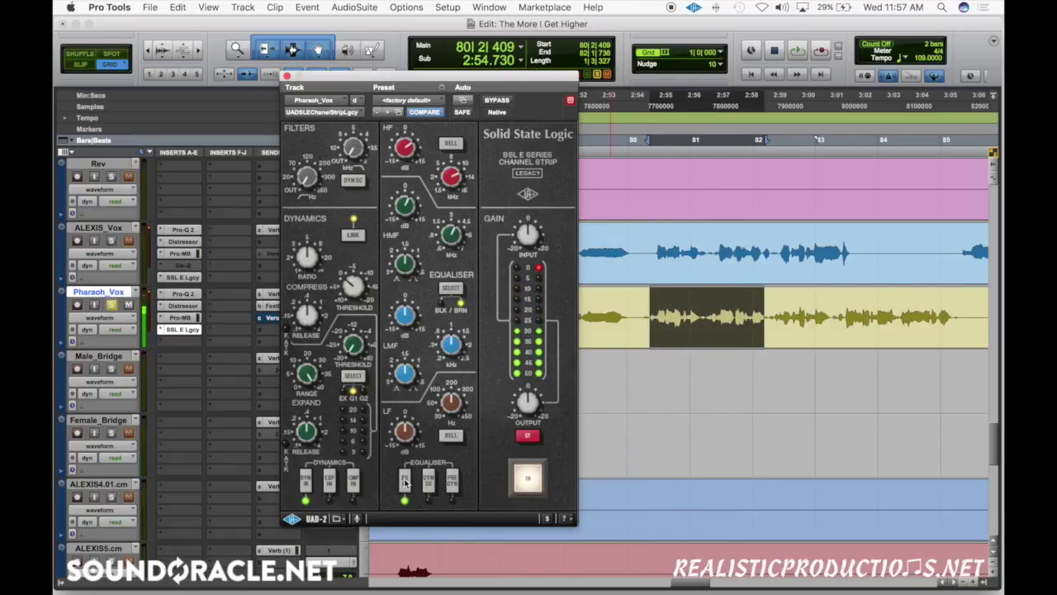
key("space")
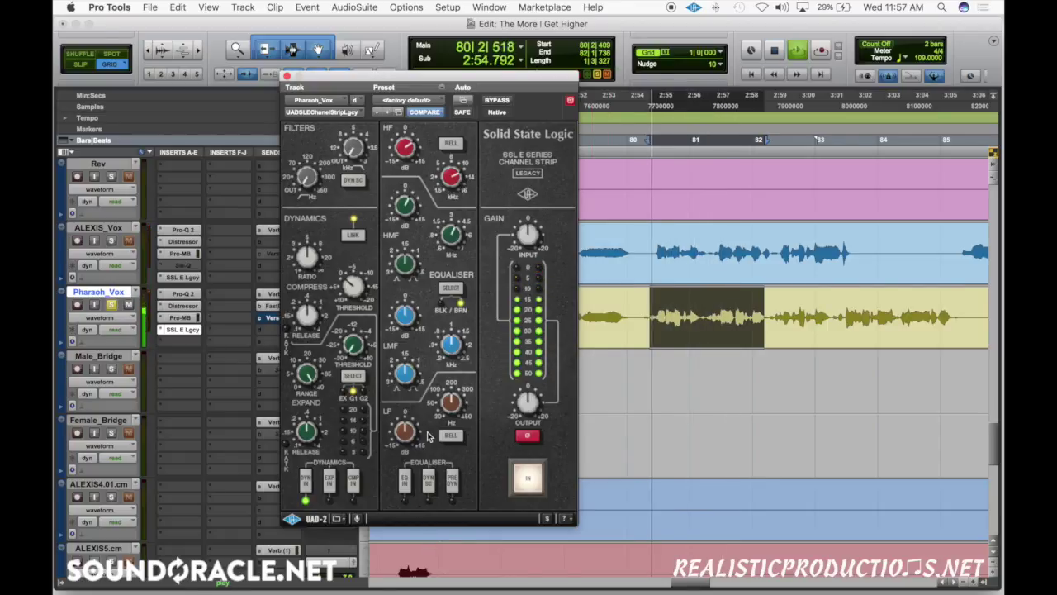
left_click(405, 480)
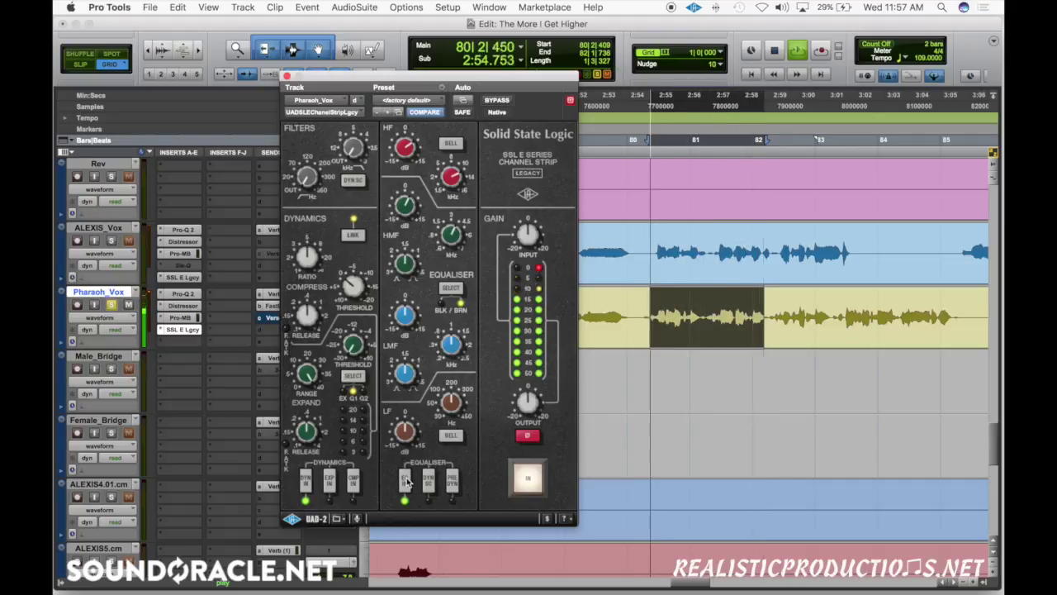
left_click(405, 480)
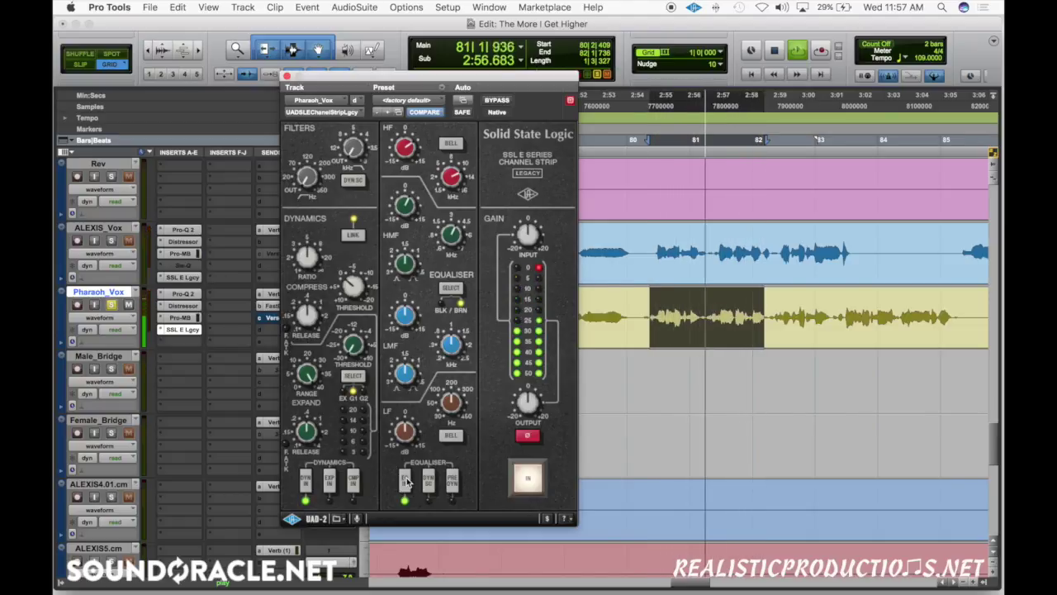
left_click(405, 481)
key("space")
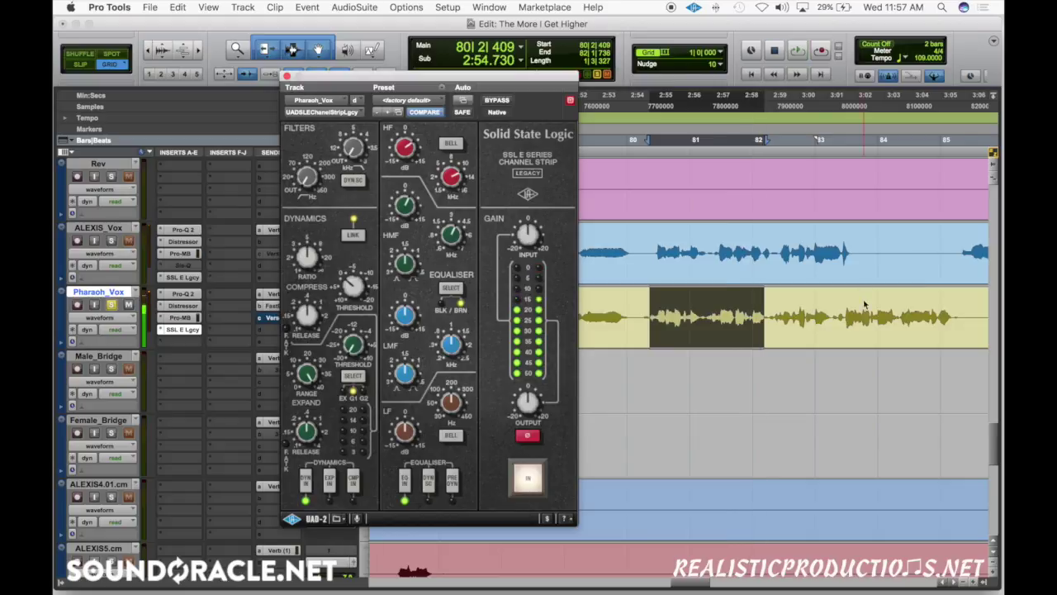
Close the channel strip window, unsolo Pharaoh_Vox and audition the bridge vocals with the full mix from just before bar 79.
left_click(287, 76)
left_click(562, 306)
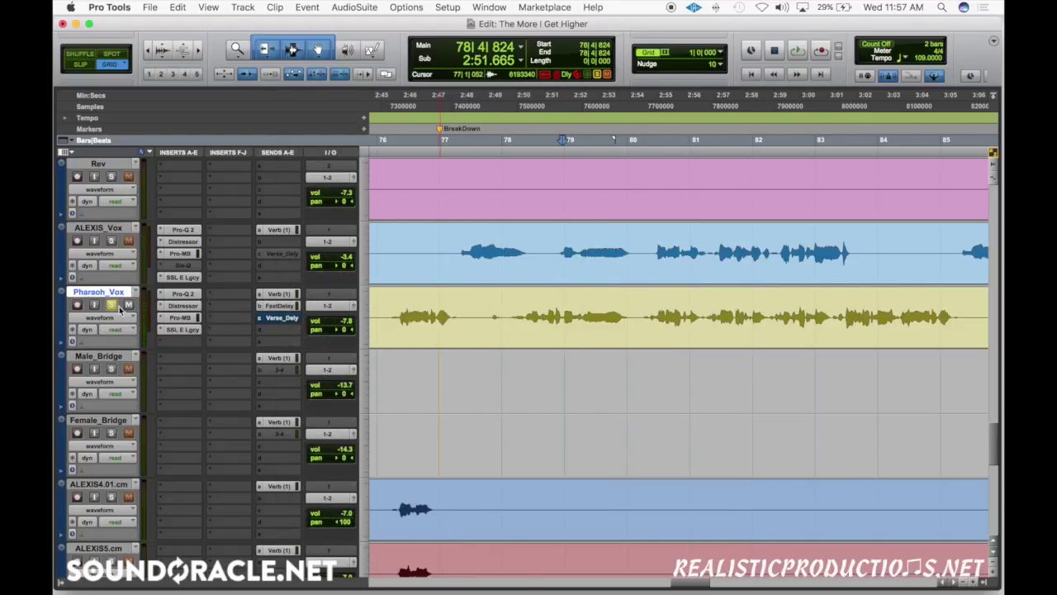
left_click(113, 305)
key("space")
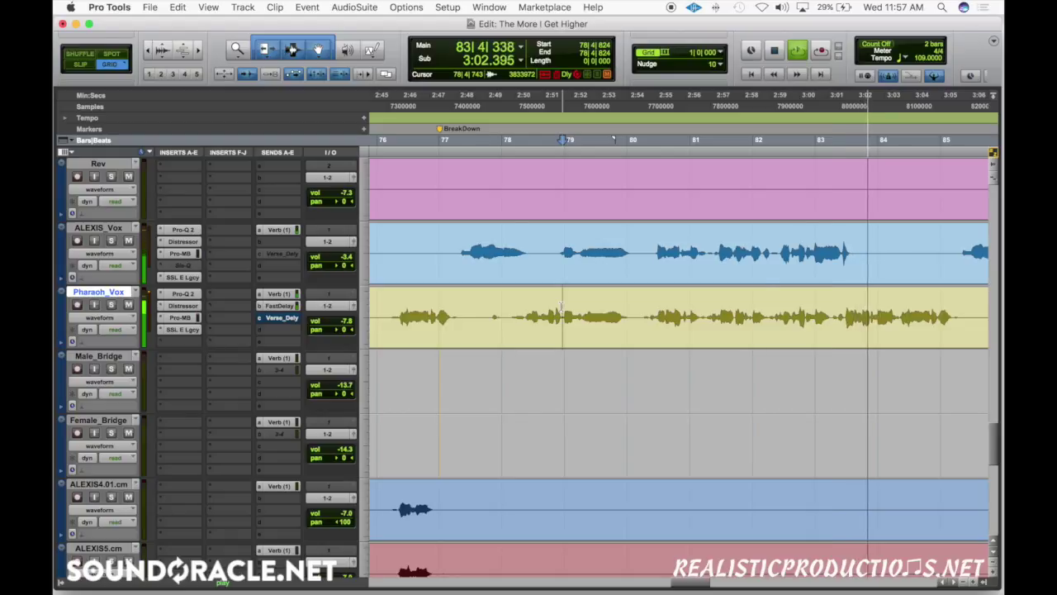
Stop playback, return to the first verse and audition the vocals with the full mix from bar 9.
key("super+bracketleft")
key("super+bracketleft")
scroll(541, 315, "left", 5)
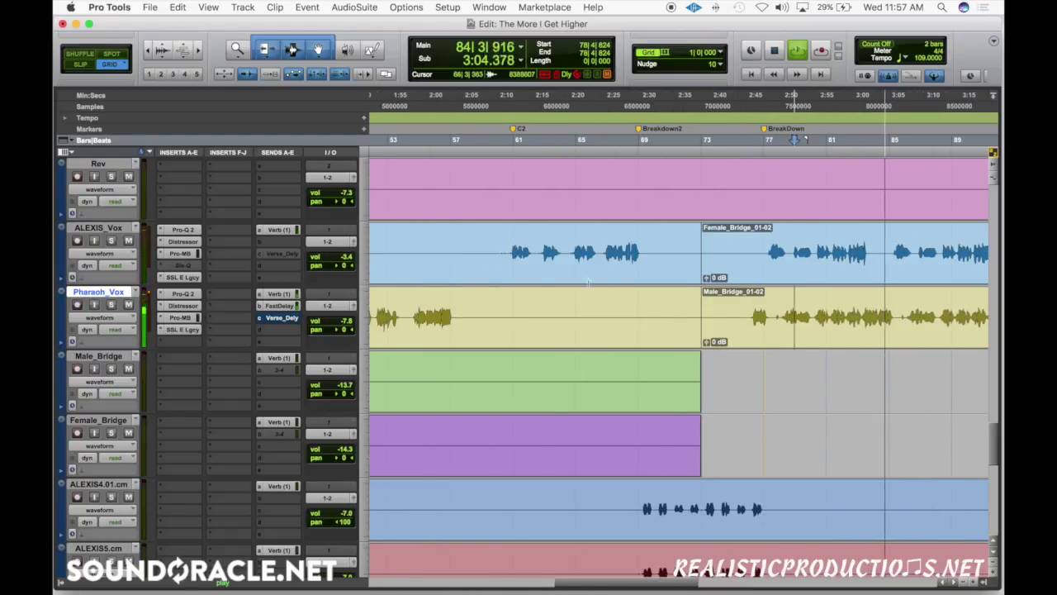
scroll(436, 253, "left", 8)
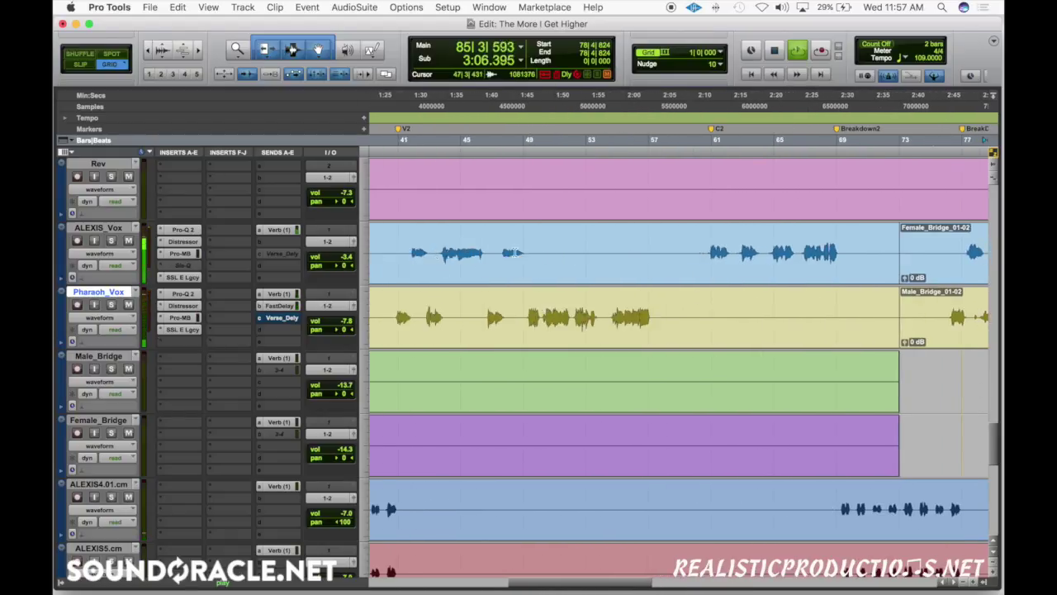
key("space")
left_click(413, 244)
scroll(404, 240, "left", 10)
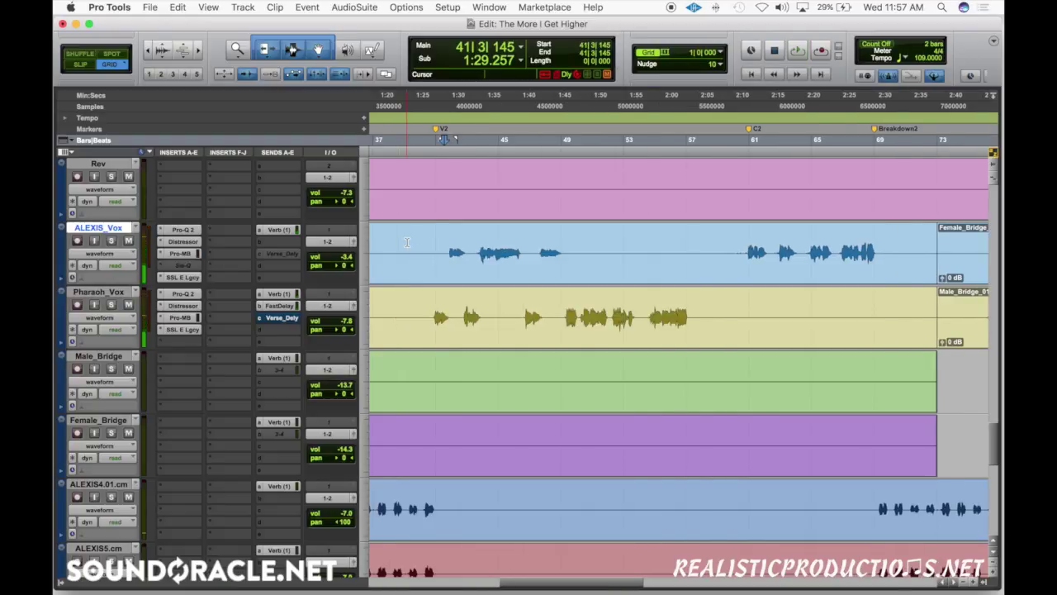
scroll(404, 240, "up", 3)
scroll(421, 314, "left", 15)
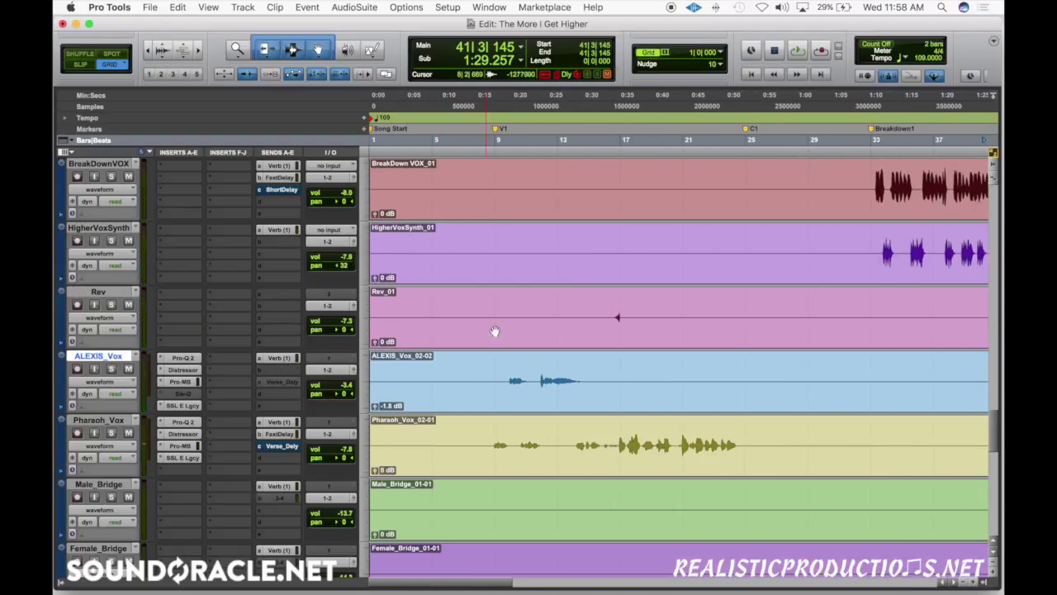
left_click(508, 377)
key("space")
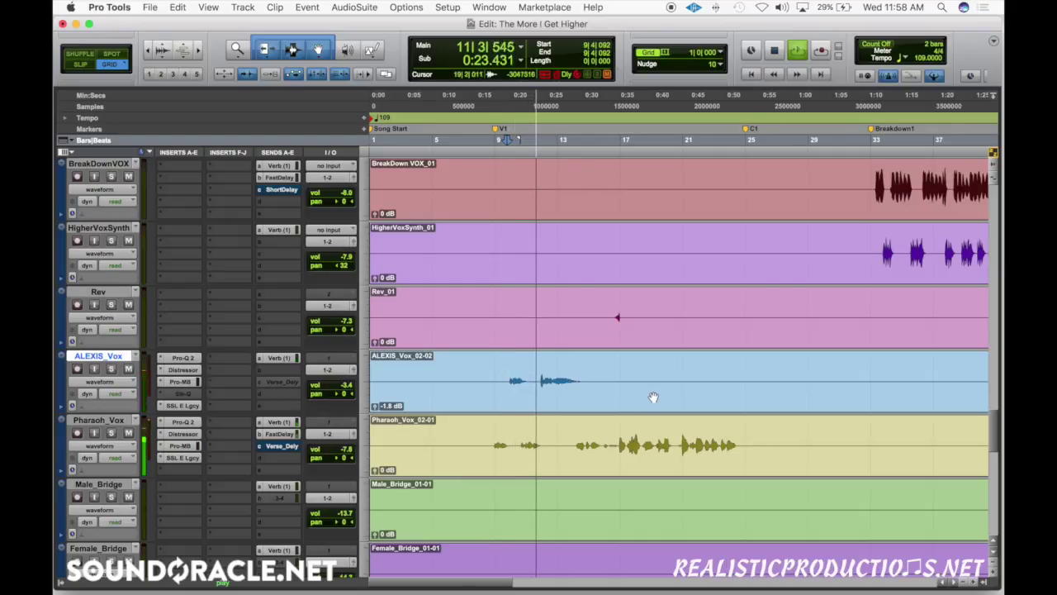
Move to the second verse and audition the vocals from the V2 marker at bar 41.
scroll(654, 396, "right", 5)
scroll(654, 396, "right", 2)
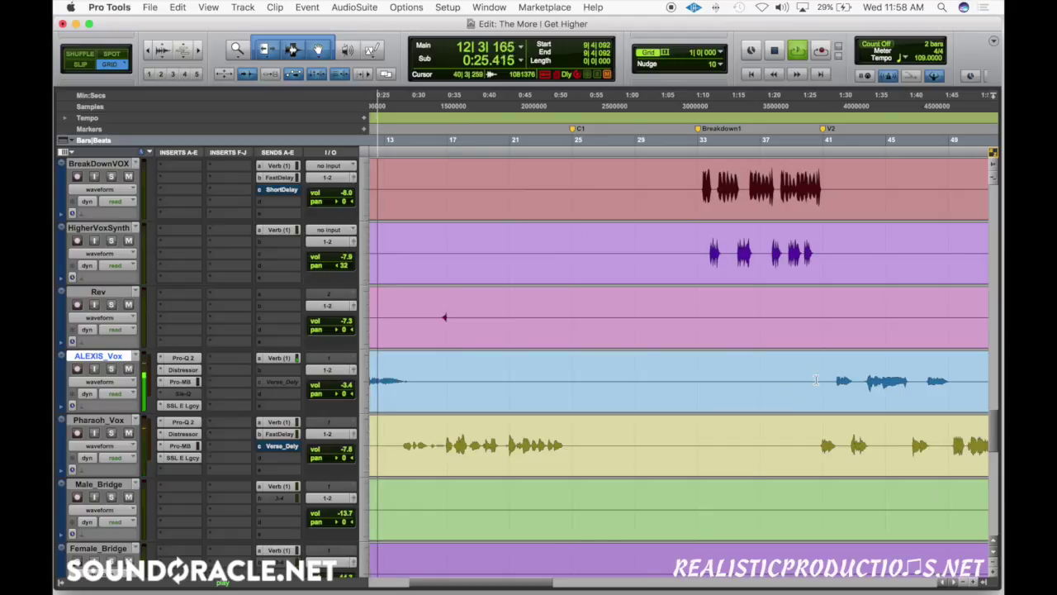
scroll(693, 370, "left", 3)
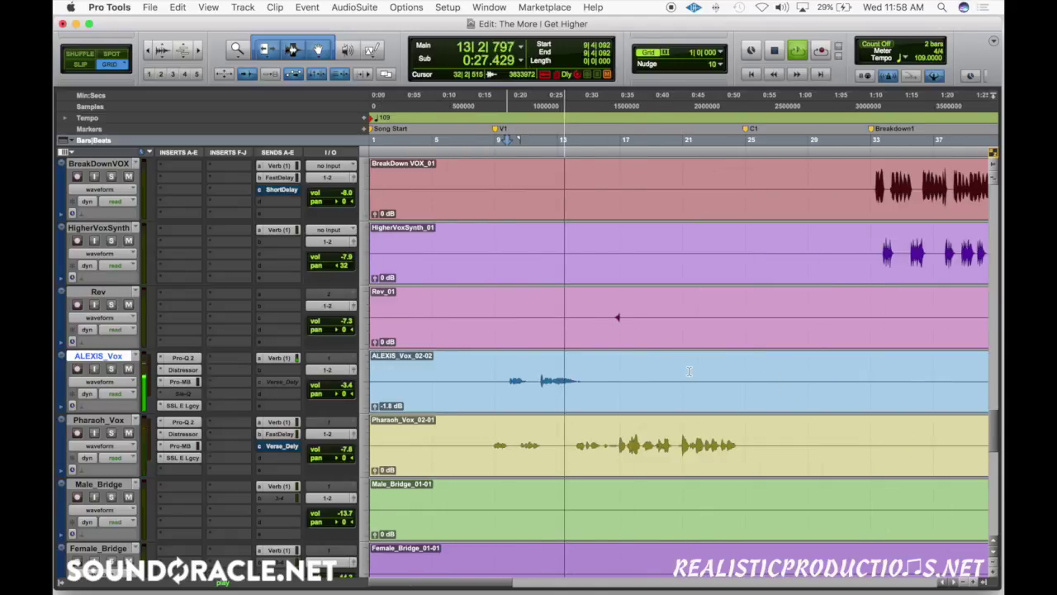
scroll(524, 389, "right", 2)
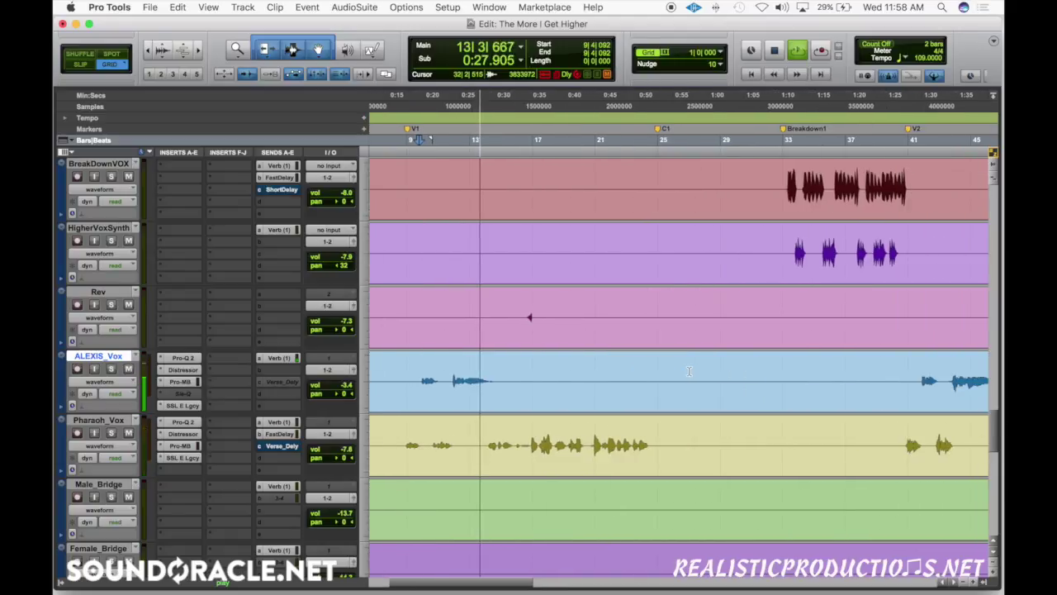
left_click(908, 388)
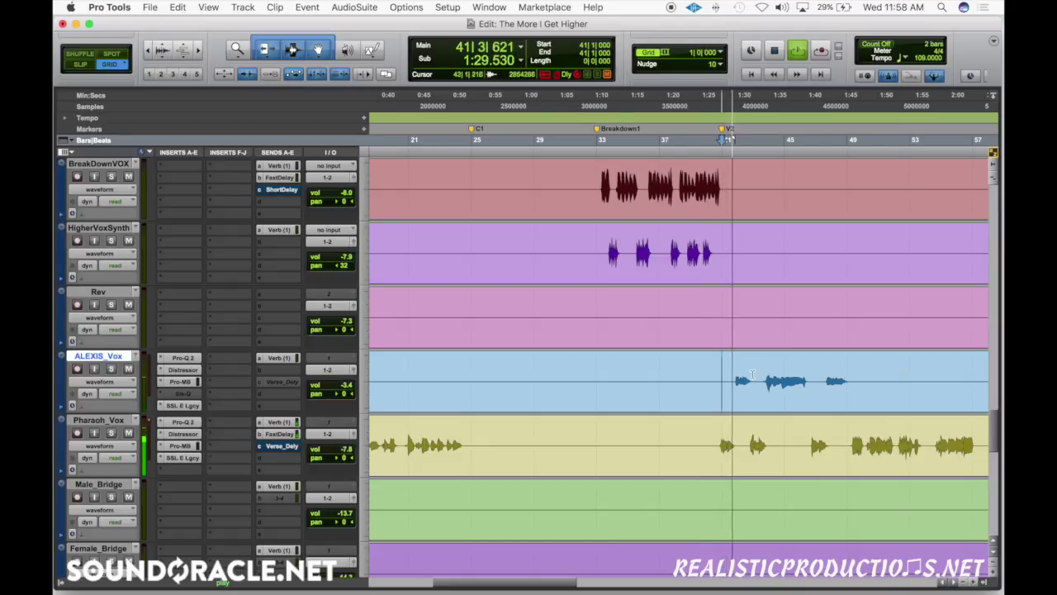
Raise the ALEXIS_Vox track's volume to +0.6 dB while auditioning the second verse around bars 42 to 45.
key("super+bracketright")
key("super+bracketright")
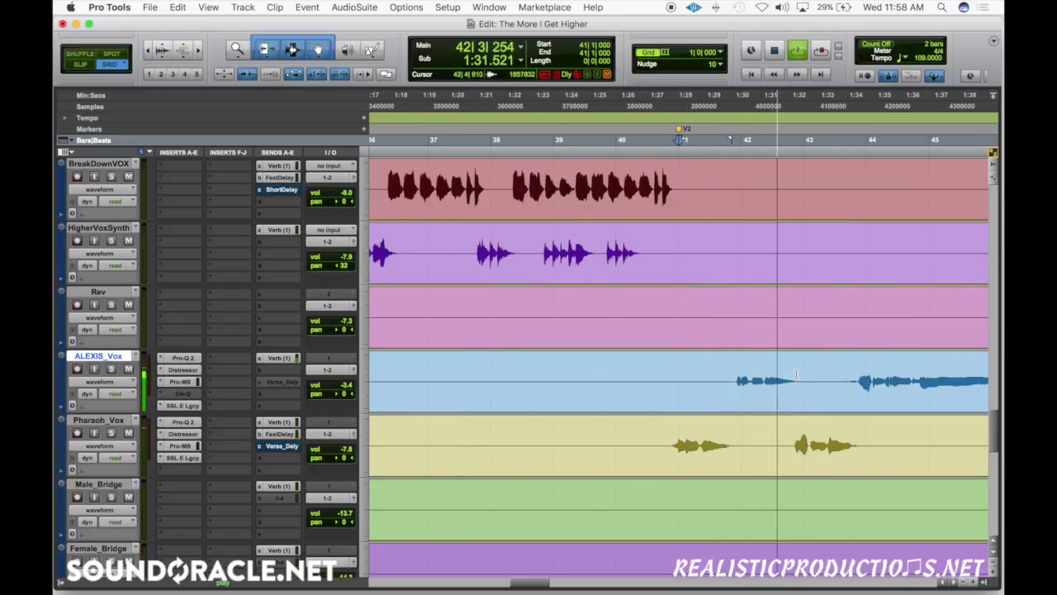
scroll(796, 376, "right", 2)
scroll(795, 376, "right", 1)
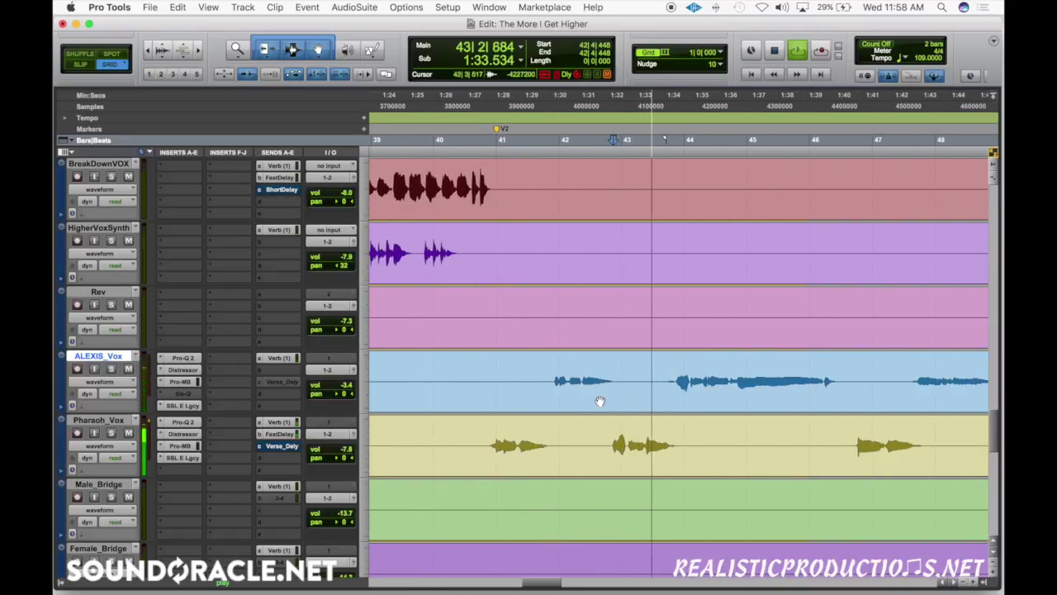
left_click_drag(355, 391, 356, 385)
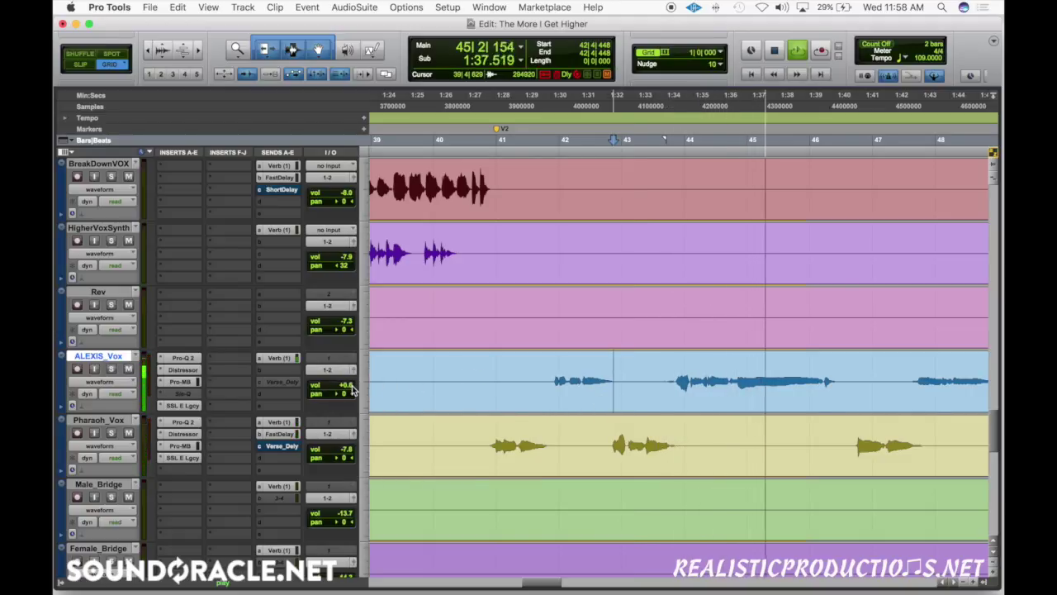
Bypass Pro-Q 2, Pro-MB and SSL E Lgcy on ALEXIS_Vox and Pharaoh_Vox and replay the verse from bar 42.
key("space")
left_click(184, 382, "super")
left_click(183, 406, "super")
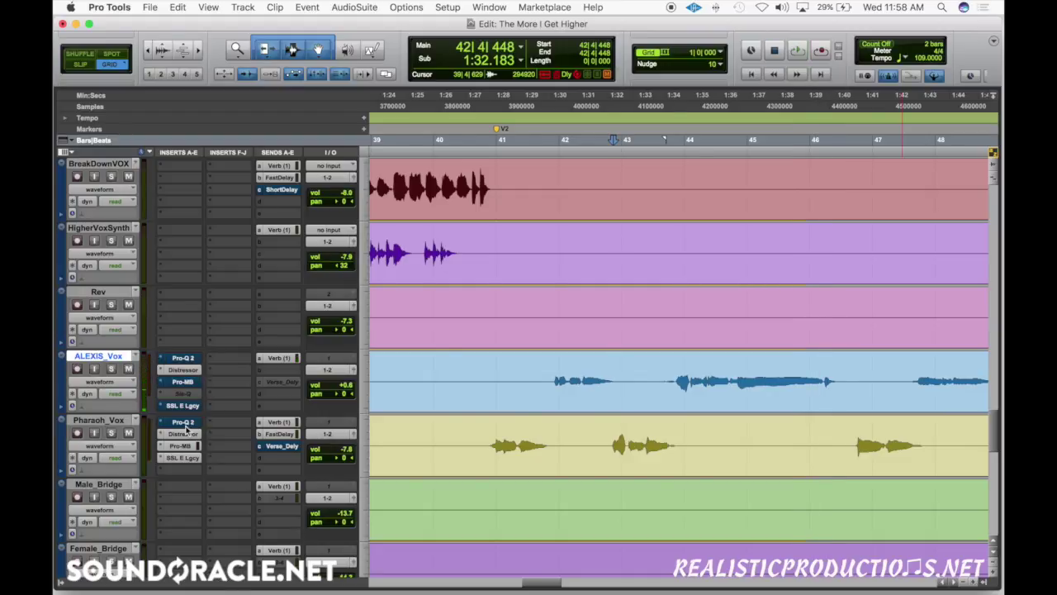
left_click(189, 457, "super")
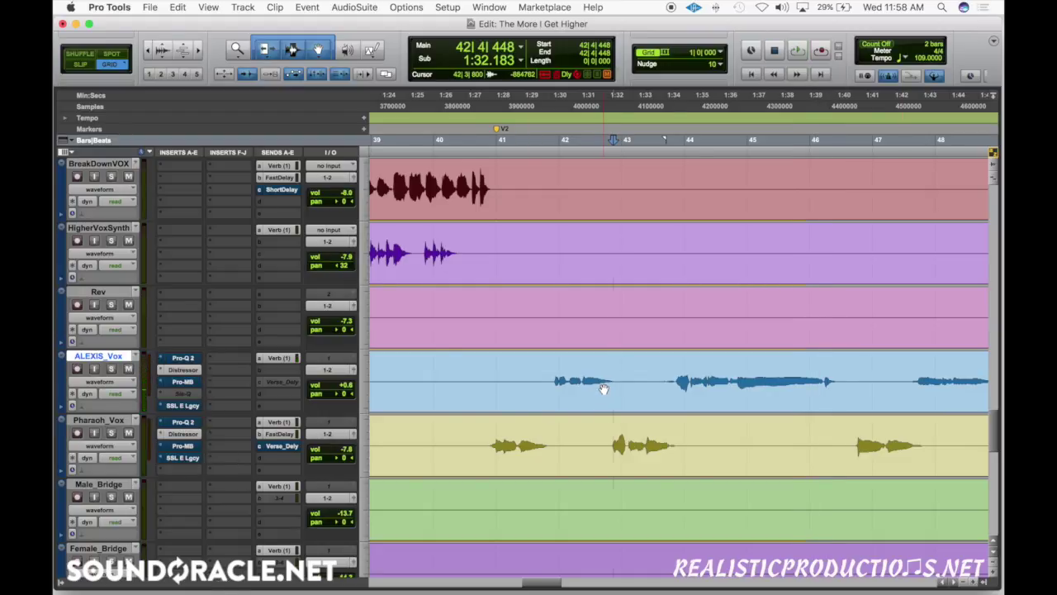
key("space")
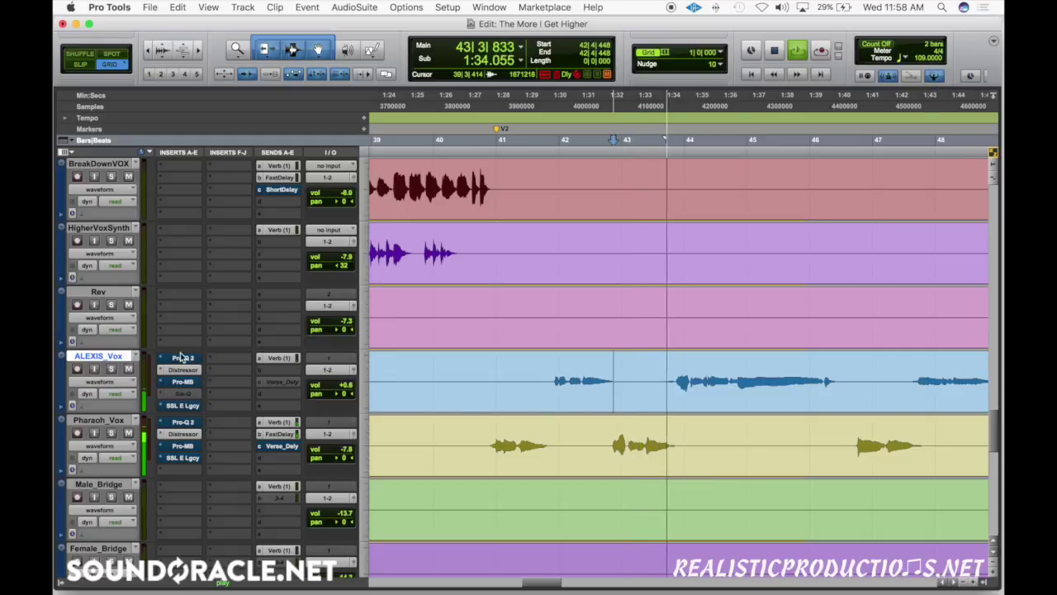
Switch the bypassed inserts back on for both vocal tracks, replay the verse, and place the cursor at ALEXIS_Vox's phrase in bar 47.
left_click(130, 419, "shift")
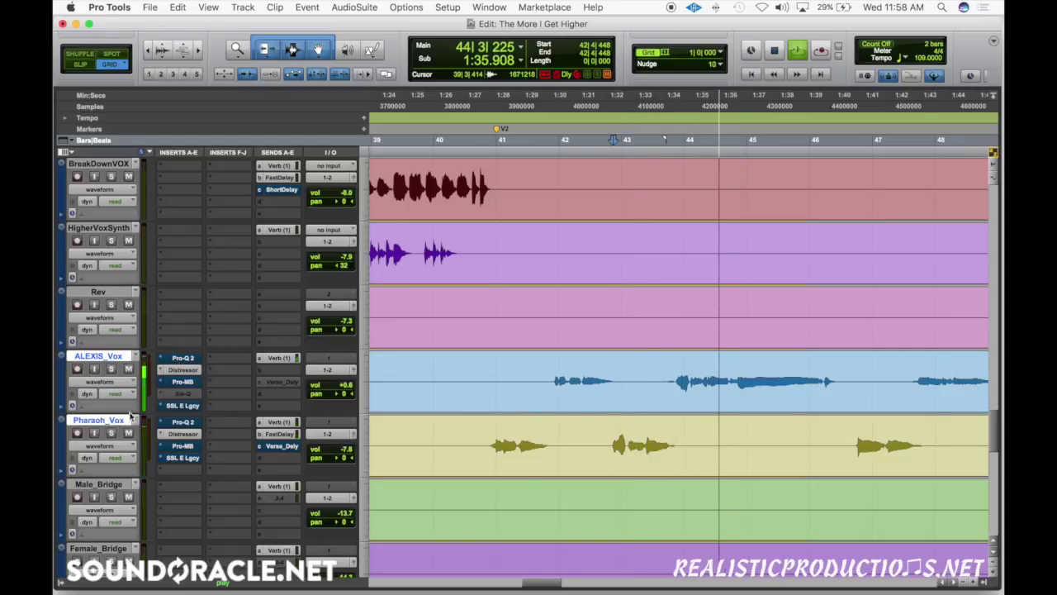
key("space")
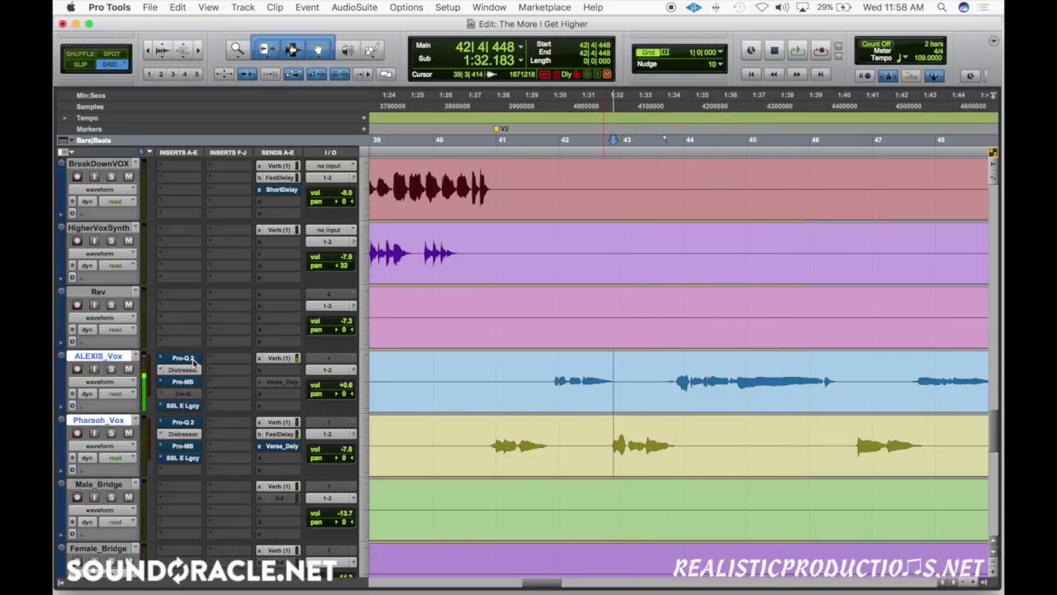
left_click(192, 361, "alt+shift+super")
key("space")
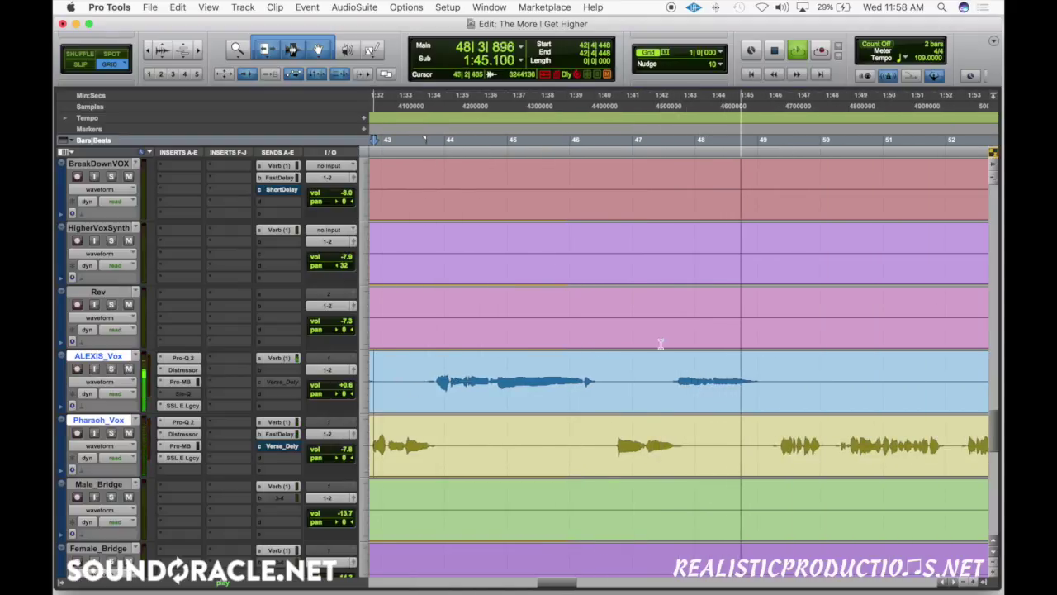
key("space")
left_click(676, 370)
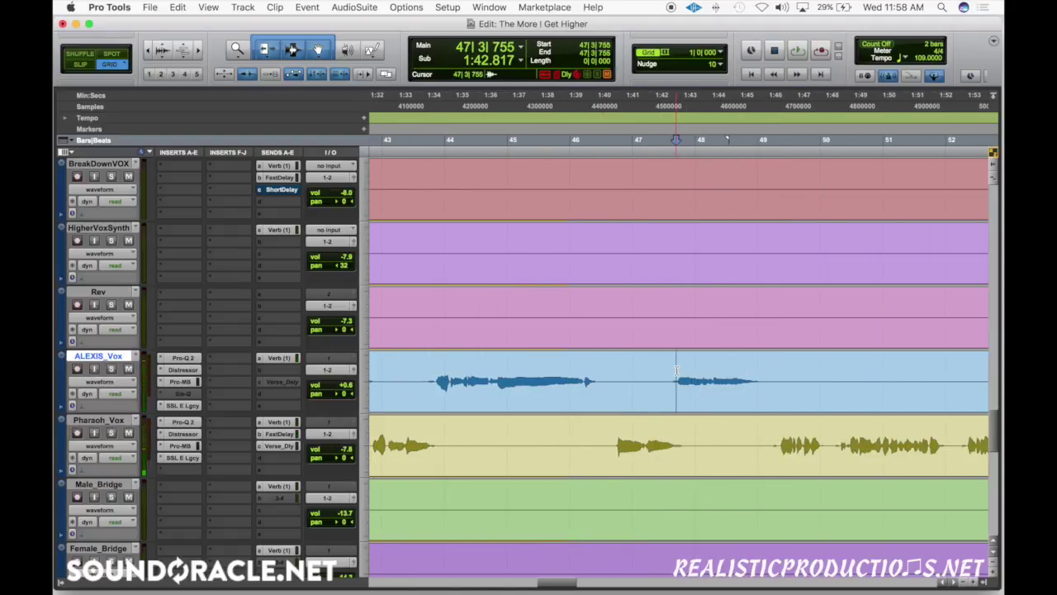
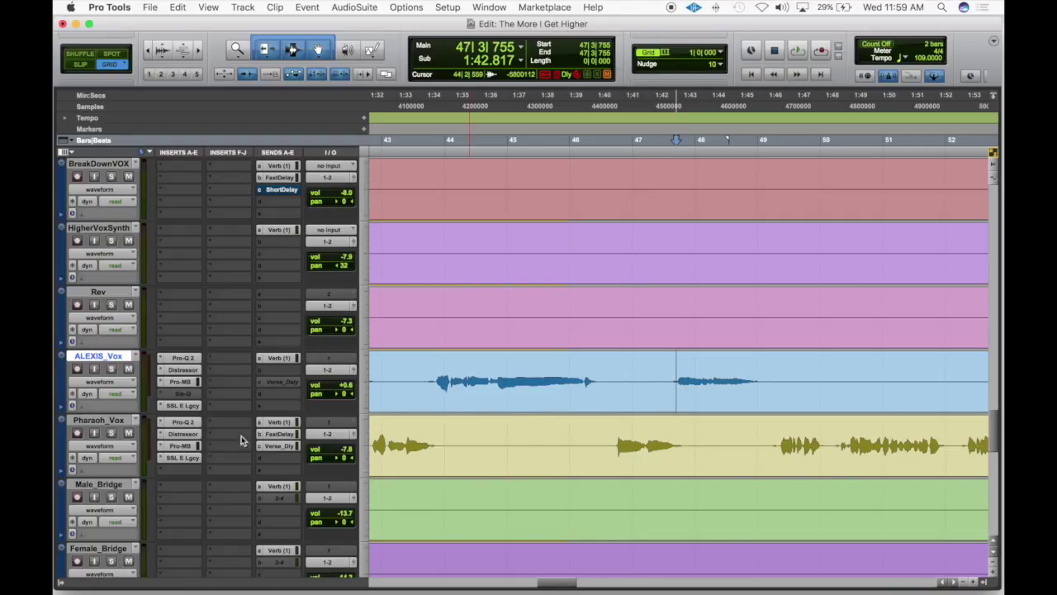
Review ALEXIS_Vox's Pro-Q 2, Distressor and SSL E channel strip settings one after another, closing the plug-in window at the end.
left_click(183, 358)
mouse_move(618, 318)
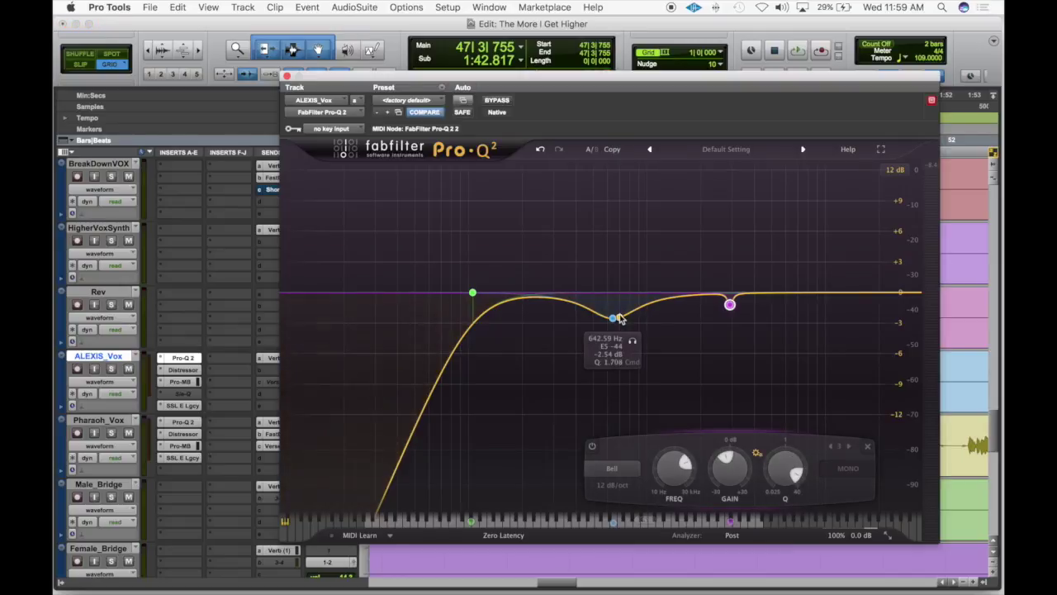
left_click(173, 372)
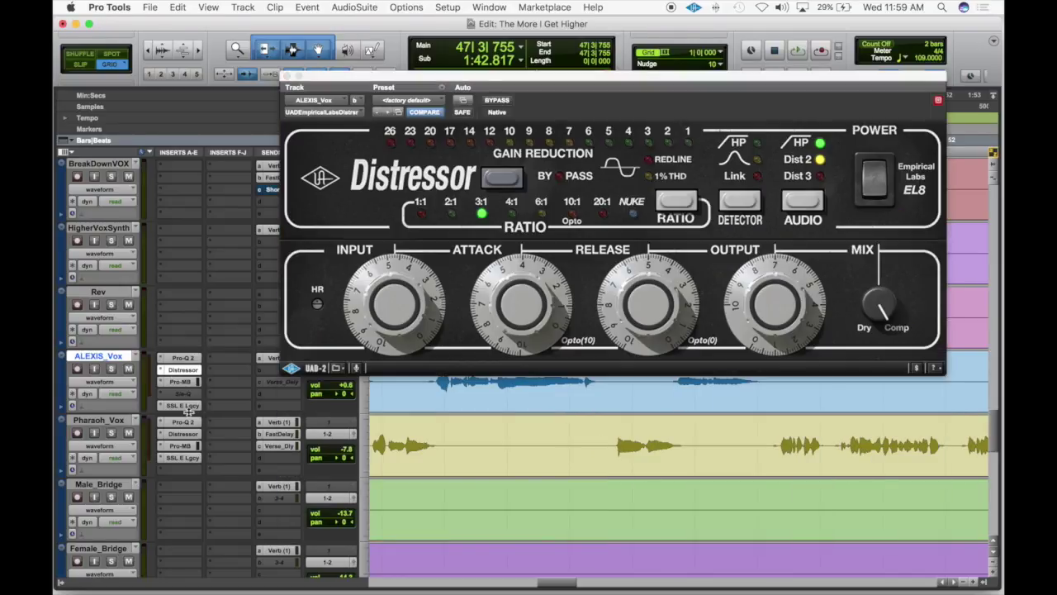
left_click(187, 406)
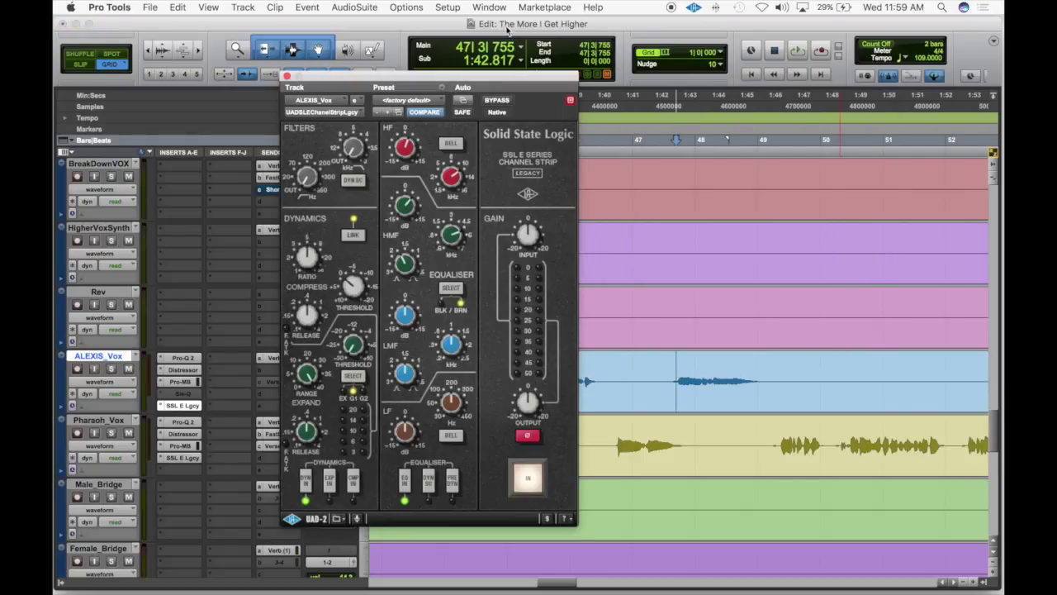
left_click(287, 76)
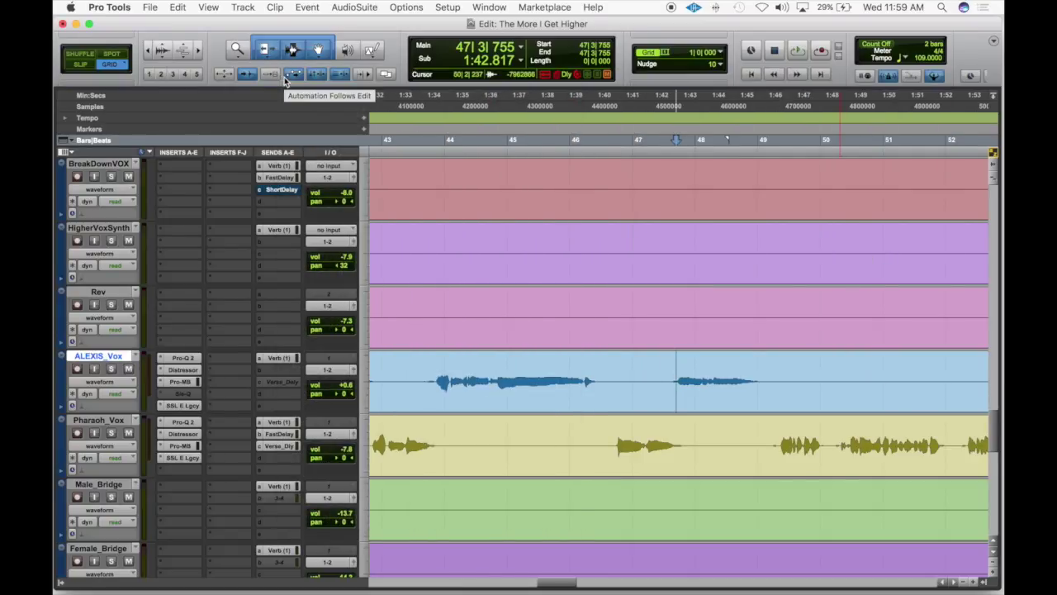